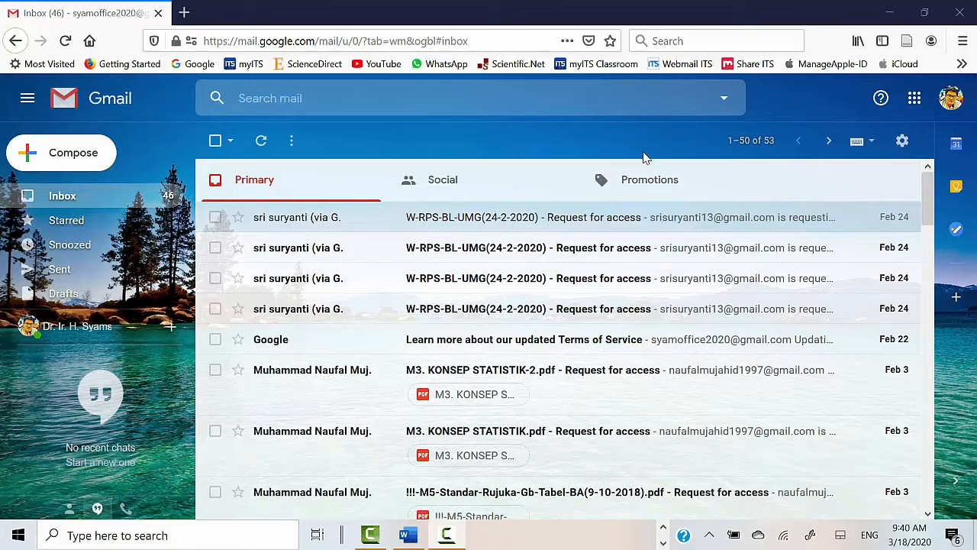
Step: Open Google Classroom from the Google apps list in Gmail
{"action": "left_click", "coordinate": [915, 99]}
{"action": "scroll", "coordinate": [965, 194], "scroll_direction": "down", "scroll_amount": 1}
{"action": "scroll", "coordinate": [965, 194], "scroll_direction": "down", "scroll_amount": 5}
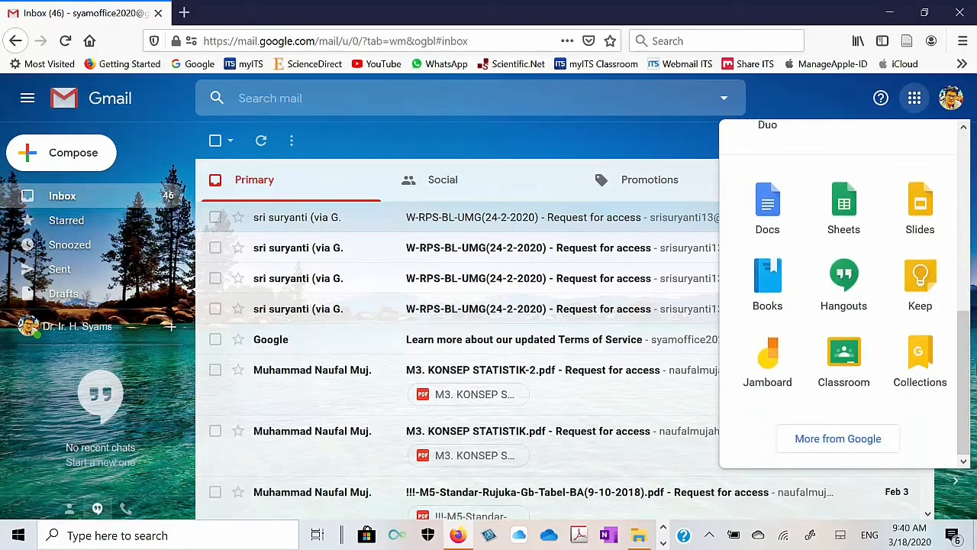
{"action": "left_click", "coordinate": [843, 356]}
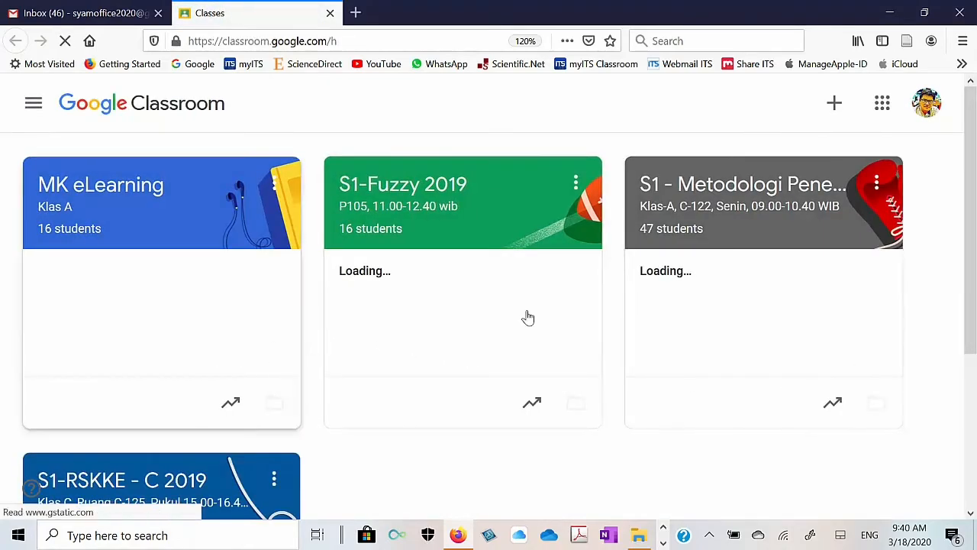
Step: Look over the existing class cards and the main navigation list of taught classes
{"action": "scroll", "coordinate": [794, 407], "scroll_direction": "down", "scroll_amount": 3}
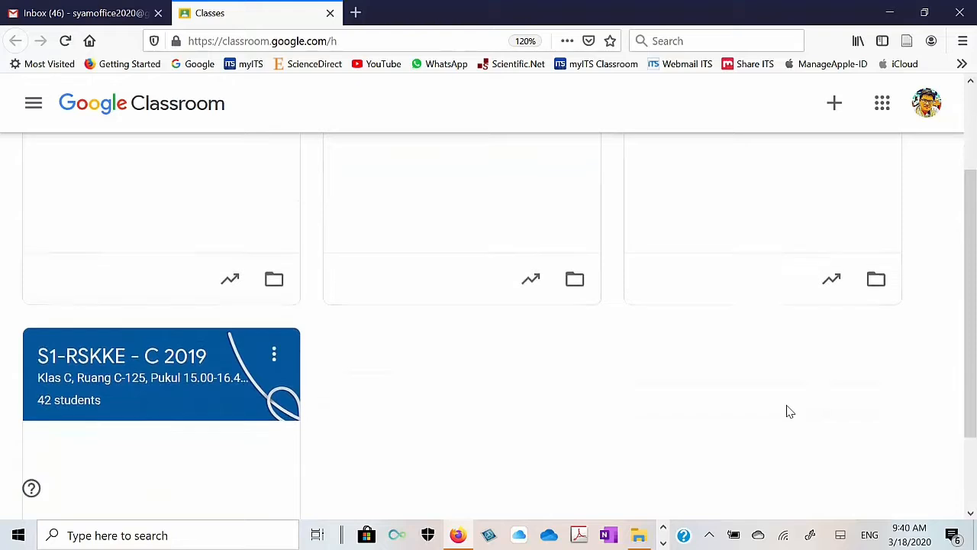
{"action": "scroll", "coordinate": [787, 410], "scroll_direction": "up", "scroll_amount": 3}
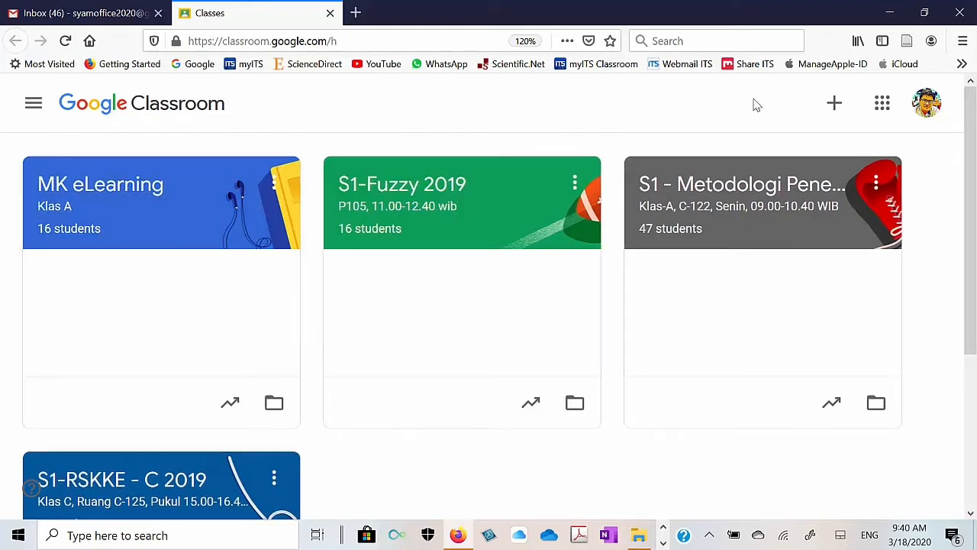
{"action": "scroll", "coordinate": [433, 451], "scroll_direction": "down", "scroll_amount": 1}
{"action": "scroll", "coordinate": [433, 451], "scroll_direction": "down", "scroll_amount": 4}
{"action": "scroll", "coordinate": [433, 451], "scroll_direction": "up", "scroll_amount": 5}
{"action": "left_click", "coordinate": [32, 107]}
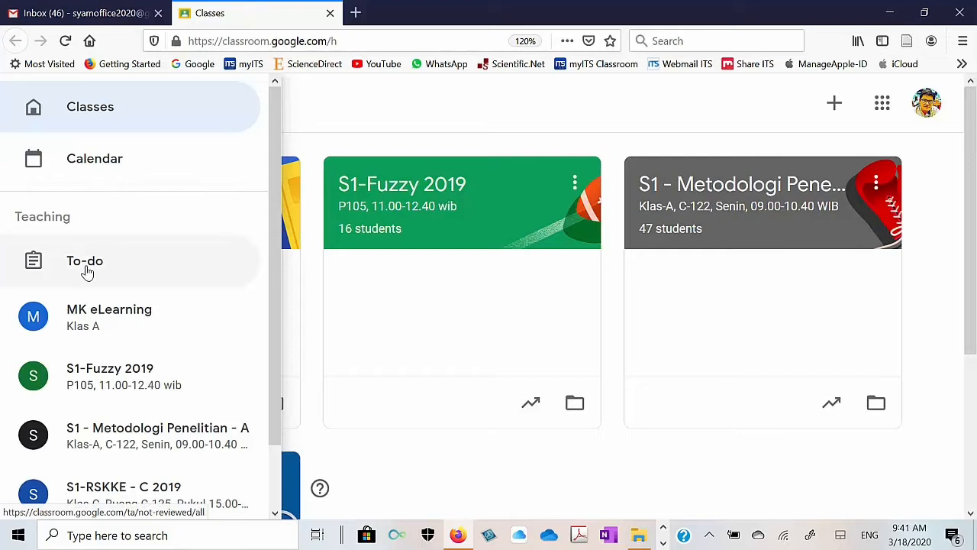
{"action": "scroll", "coordinate": [80, 415], "scroll_direction": "down", "scroll_amount": 1}
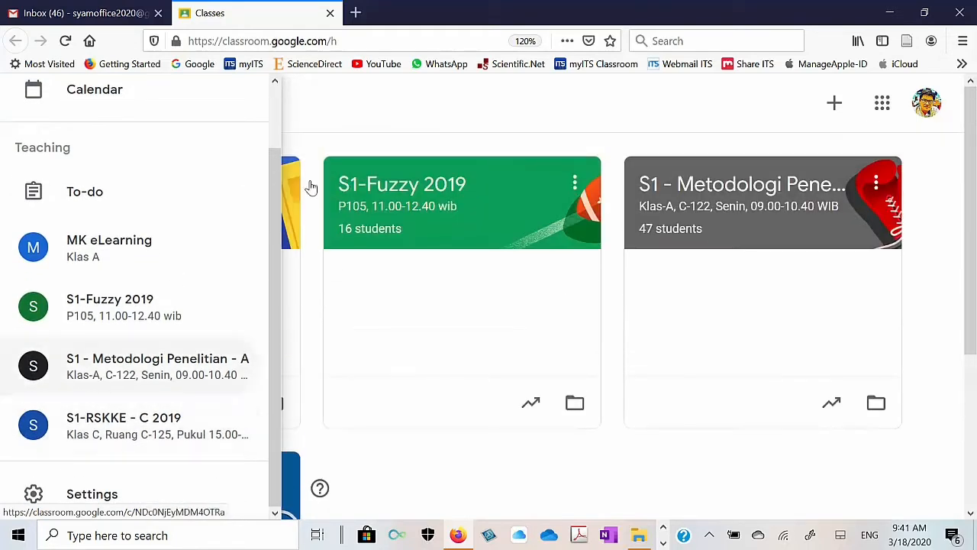
{"action": "left_click", "coordinate": [680, 96]}
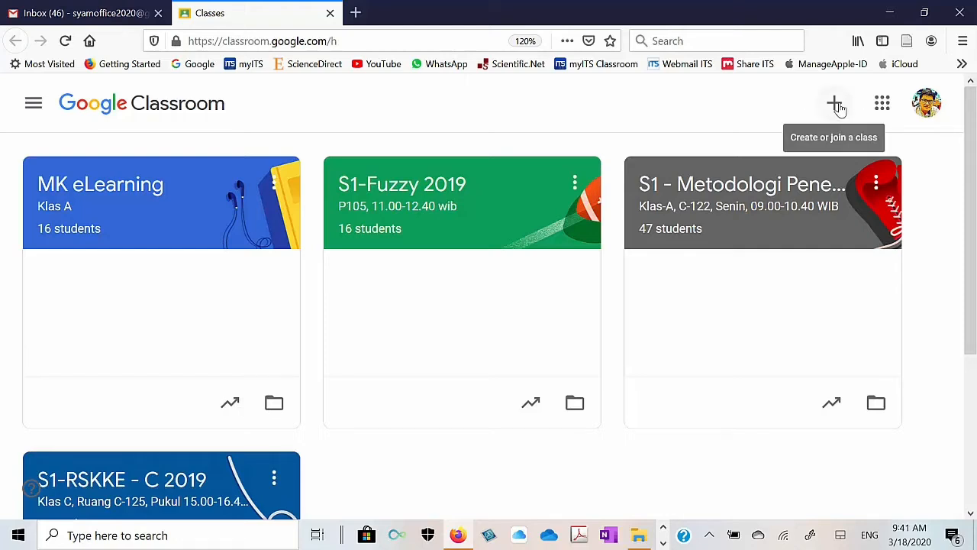
{"action": "left_click", "coordinate": [837, 106]}
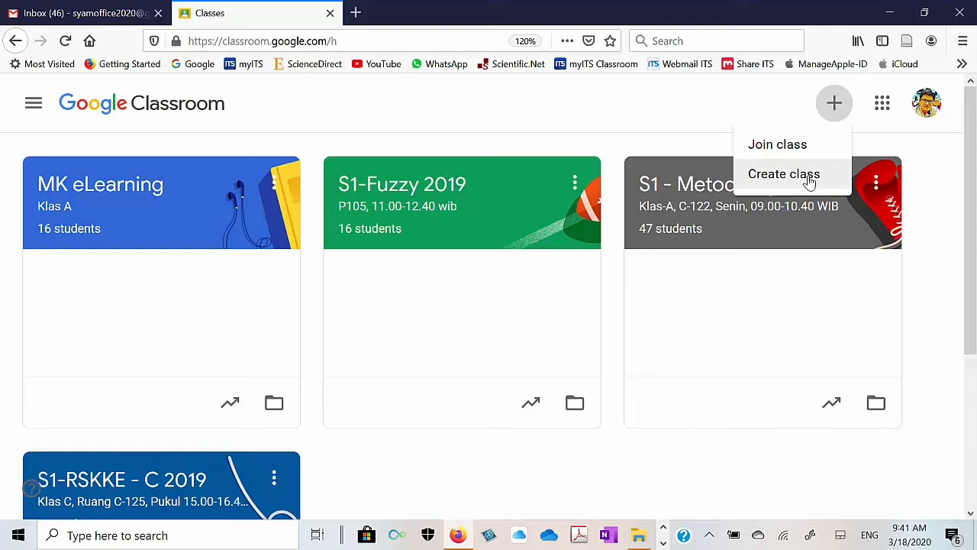
{"action": "left_click", "coordinate": [810, 181]}
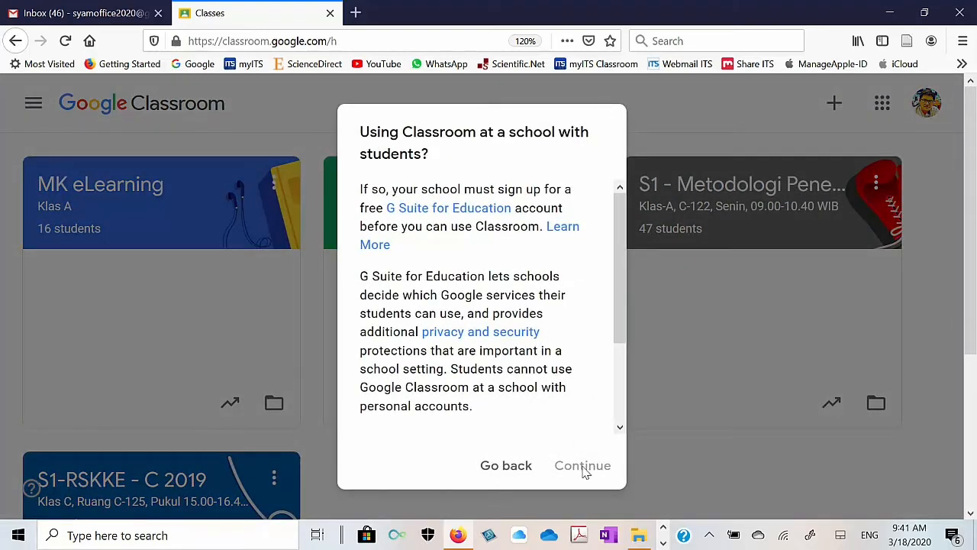
{"action": "left_click", "coordinate": [513, 476]}
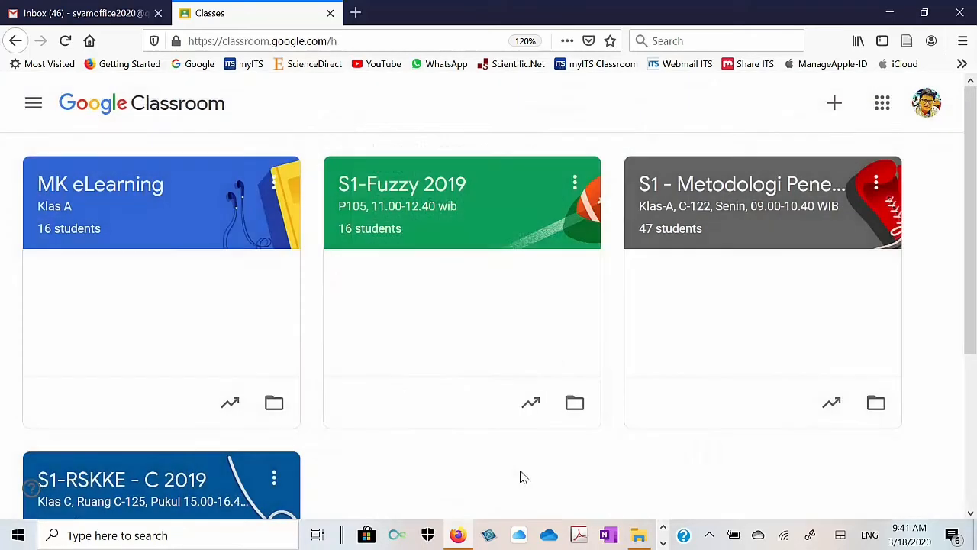
Step: Start creating a new class, accept the notice about using Classroom at a school, and continue to the class name entry
{"action": "left_click", "coordinate": [835, 106]}
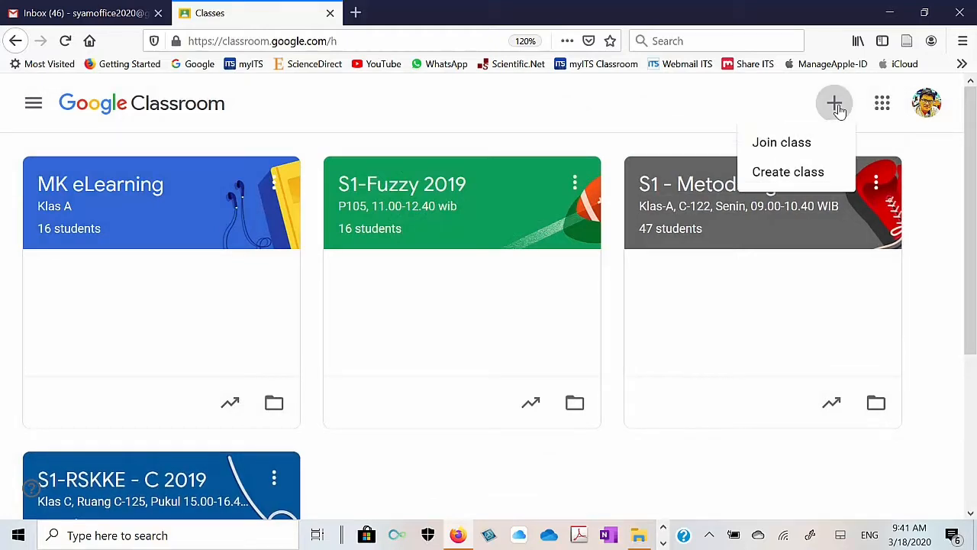
{"action": "left_click", "coordinate": [788, 177]}
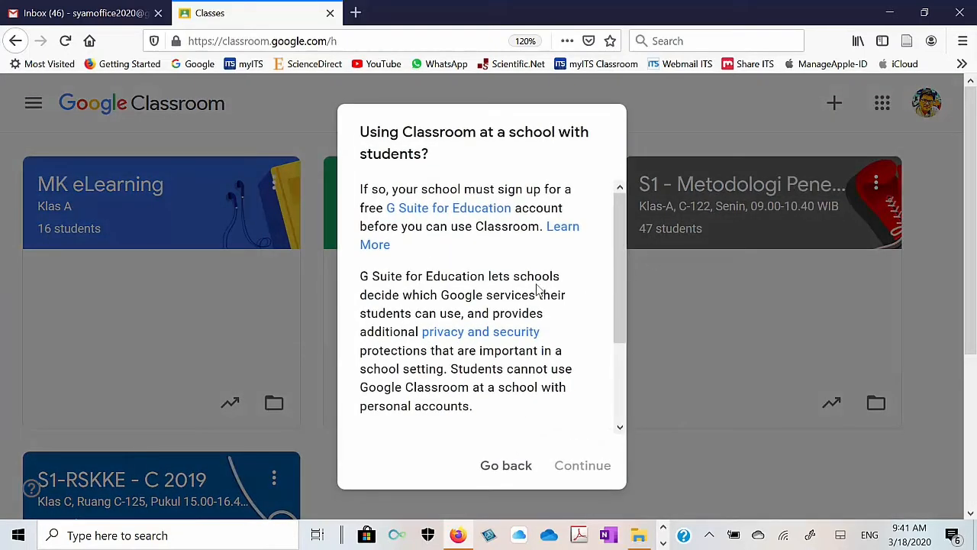
{"action": "scroll", "coordinate": [479, 253], "scroll_direction": "down", "scroll_amount": 3}
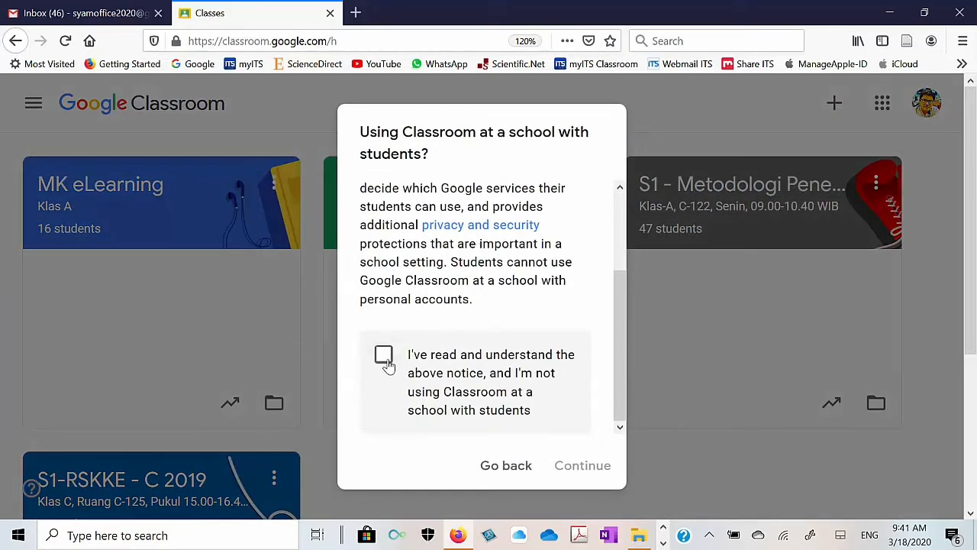
{"action": "left_click", "coordinate": [384, 356]}
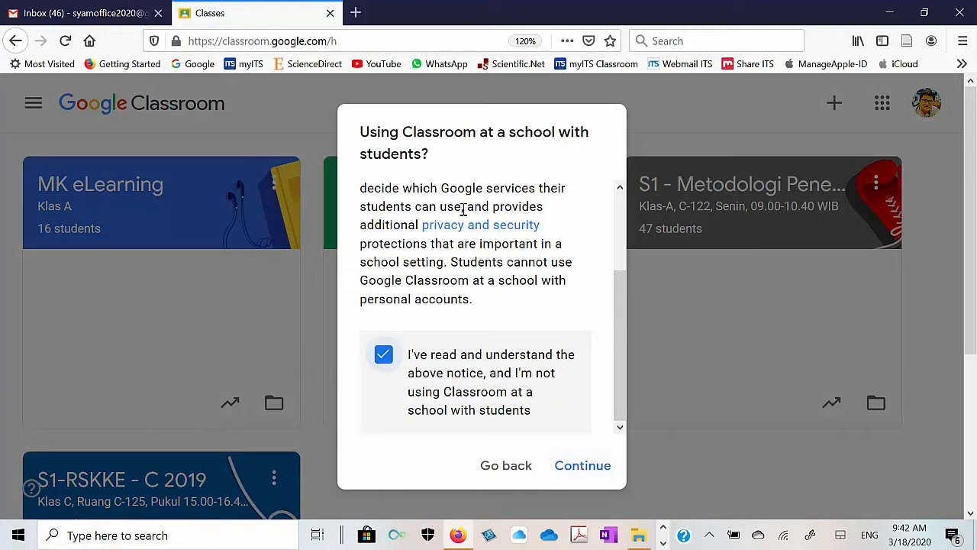
{"action": "left_click", "coordinate": [584, 468]}
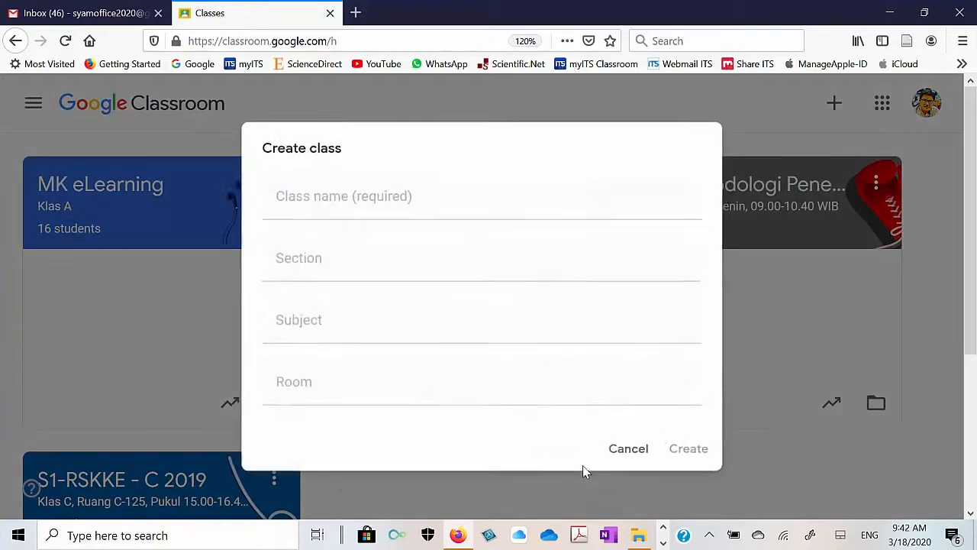
{"action": "left_click", "coordinate": [290, 200]}
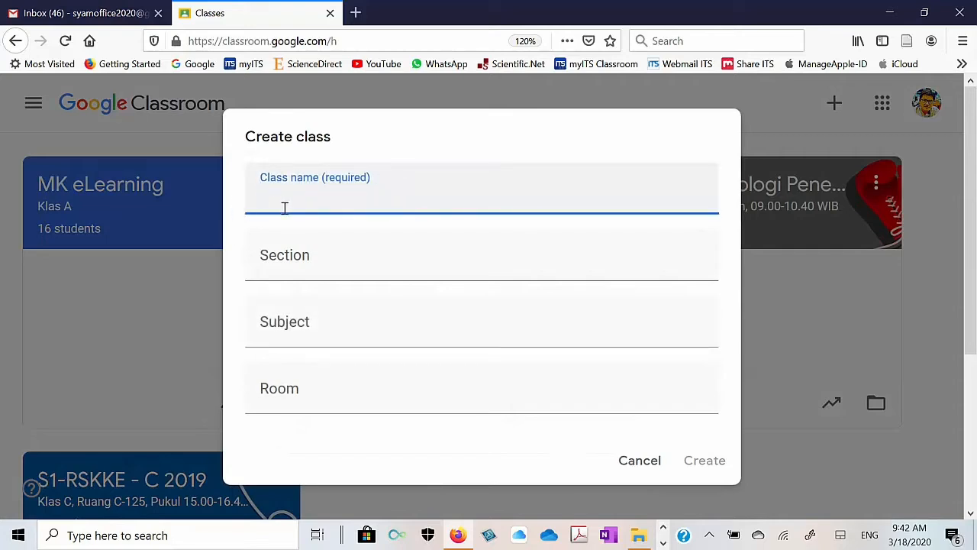
Step: Switch to the Word document !!!-RPS-MEKFLU (25-8-2018) and read through the semester learning plan from its header to the weekly table
{"action": "left_click", "coordinate": [661, 535]}
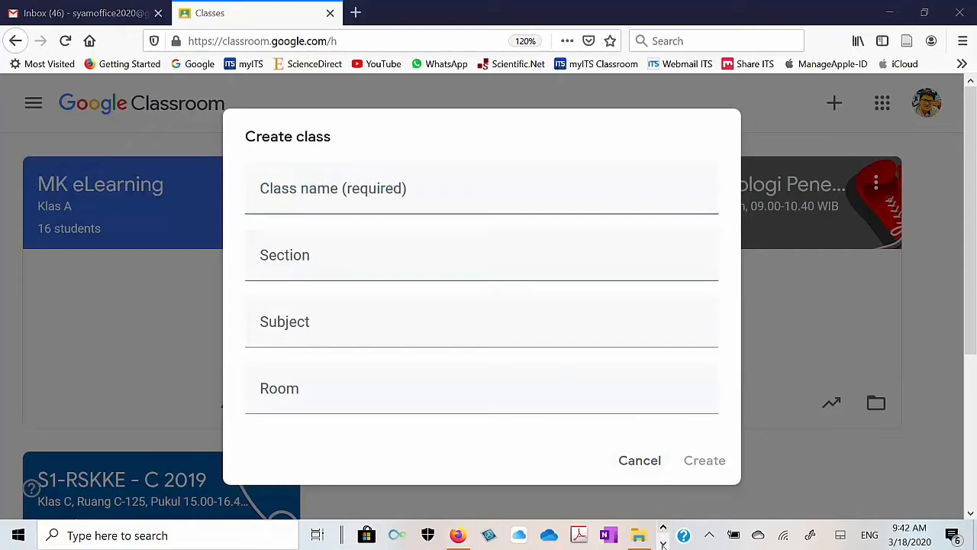
{"action": "left_click", "coordinate": [411, 536]}
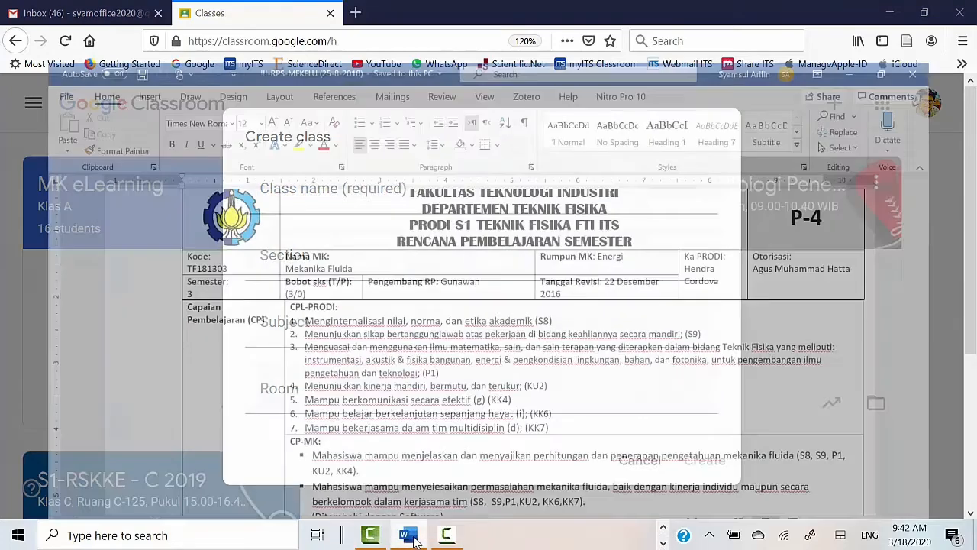
{"action": "scroll", "coordinate": [404, 298], "scroll_direction": "up", "scroll_amount": 3}
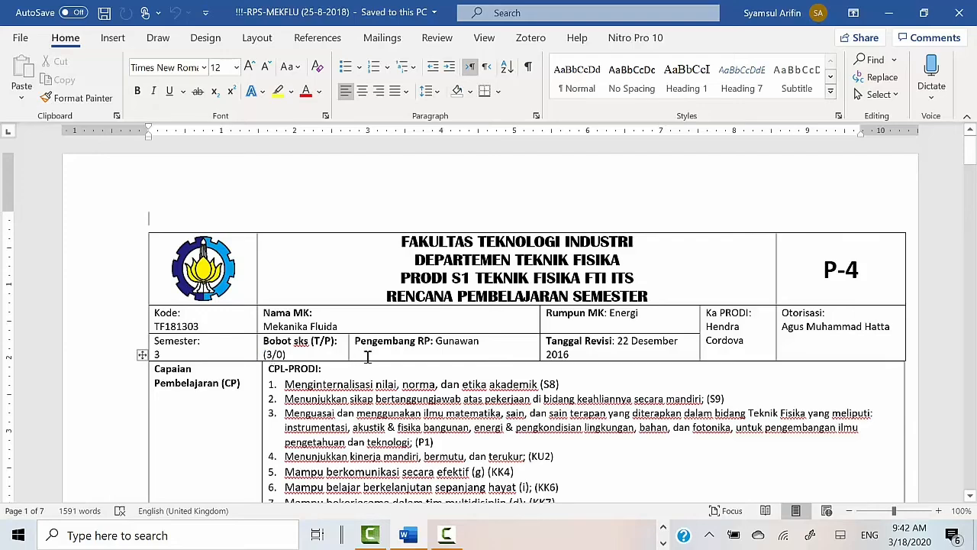
{"action": "scroll", "coordinate": [366, 357], "scroll_direction": "down", "scroll_amount": 6}
{"action": "scroll", "coordinate": [365, 357], "scroll_direction": "down", "scroll_amount": 5}
{"action": "scroll", "coordinate": [319, 260], "scroll_direction": "up", "scroll_amount": 7}
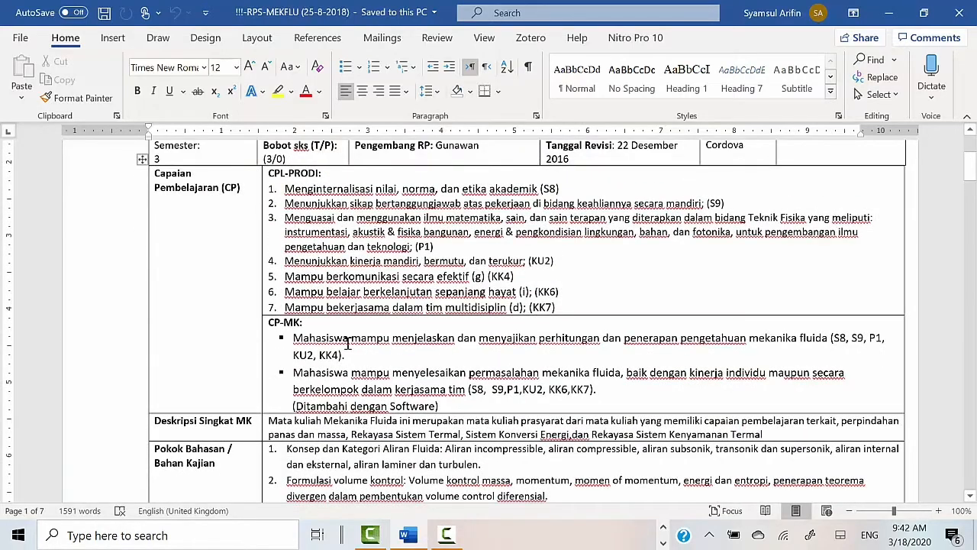
{"action": "scroll", "coordinate": [362, 389], "scroll_direction": "down", "scroll_amount": 2}
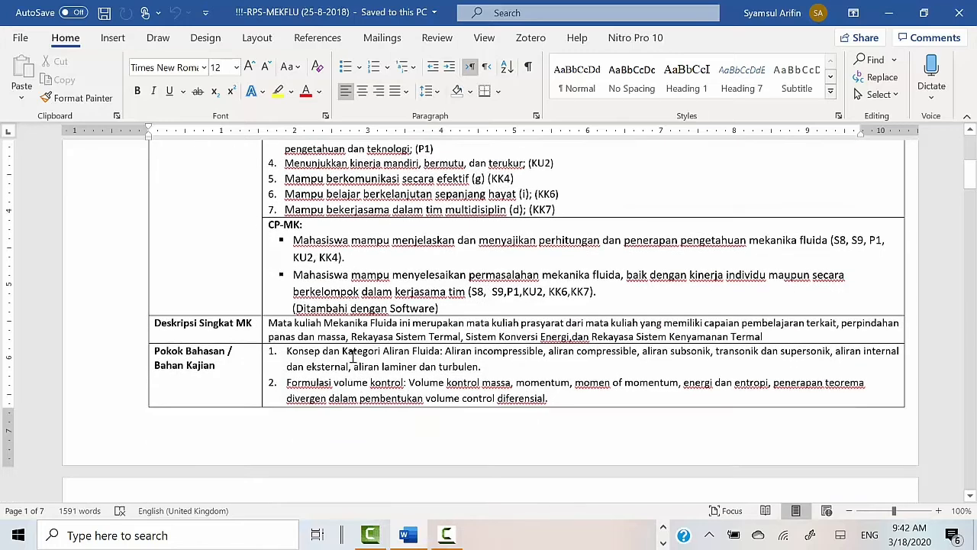
{"action": "scroll", "coordinate": [355, 355], "scroll_direction": "down", "scroll_amount": 2}
{"action": "scroll", "coordinate": [352, 294], "scroll_direction": "down", "scroll_amount": 6}
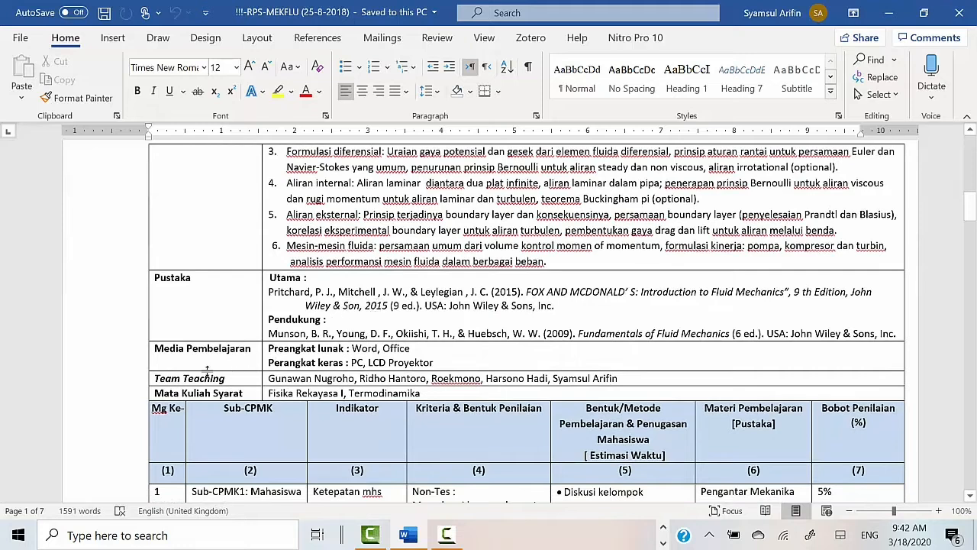
{"action": "scroll", "coordinate": [336, 363], "scroll_direction": "down", "scroll_amount": 2}
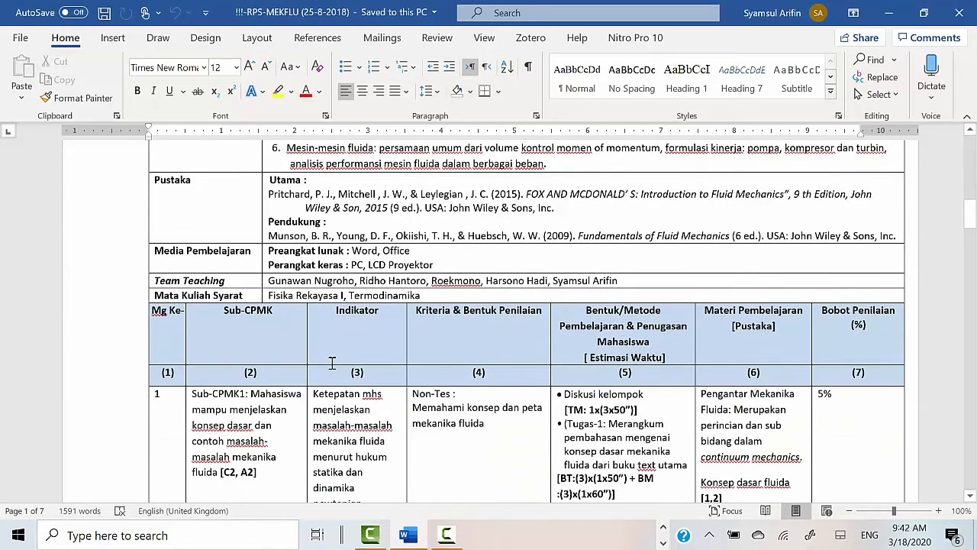
{"action": "scroll", "coordinate": [433, 279], "scroll_direction": "down", "scroll_amount": 2}
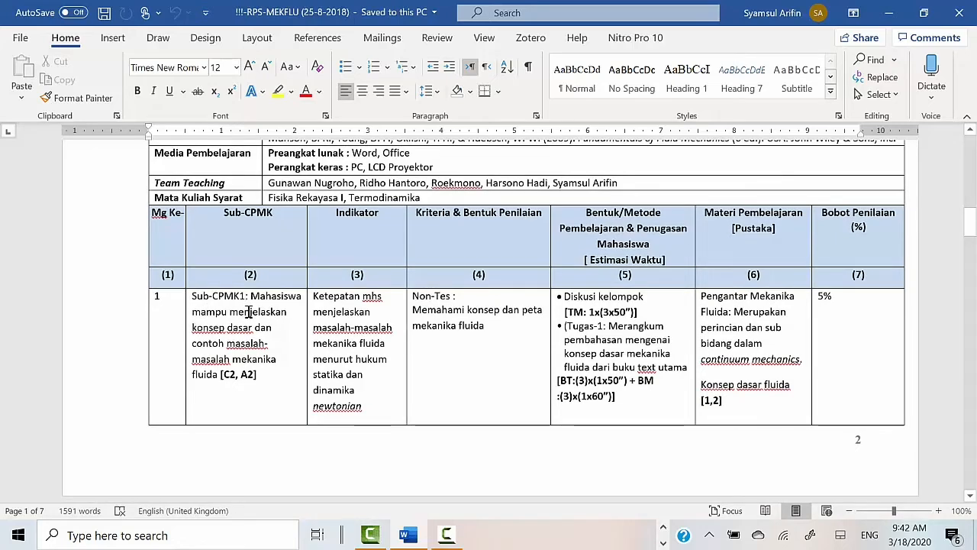
{"action": "scroll", "coordinate": [253, 328], "scroll_direction": "down", "scroll_amount": 2}
{"action": "scroll", "coordinate": [253, 327], "scroll_direction": "down", "scroll_amount": 10}
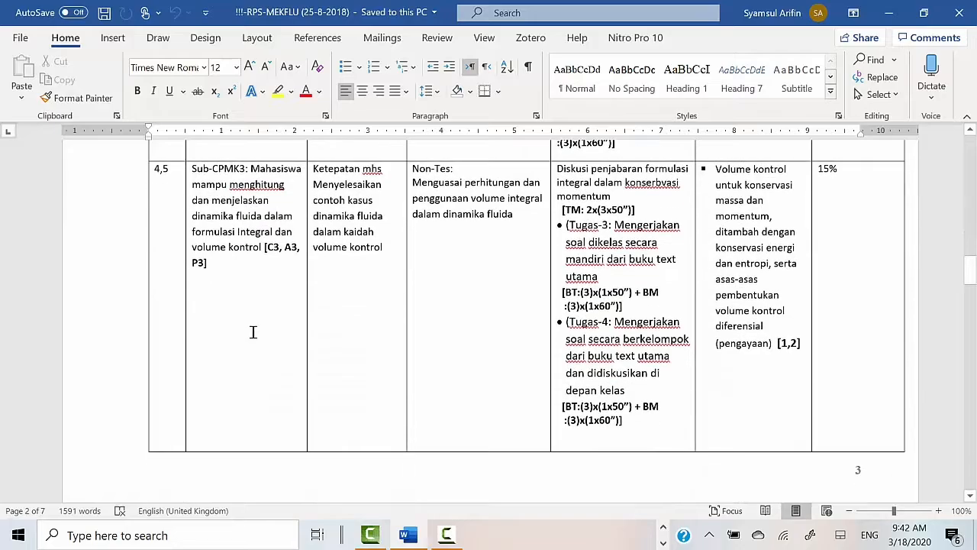
{"action": "scroll", "coordinate": [253, 332], "scroll_direction": "down", "scroll_amount": 15}
{"action": "scroll", "coordinate": [253, 333], "scroll_direction": "down", "scroll_amount": 15}
{"action": "scroll", "coordinate": [253, 333], "scroll_direction": "up", "scroll_amount": 20}
{"action": "scroll", "coordinate": [257, 331], "scroll_direction": "up", "scroll_amount": 20}
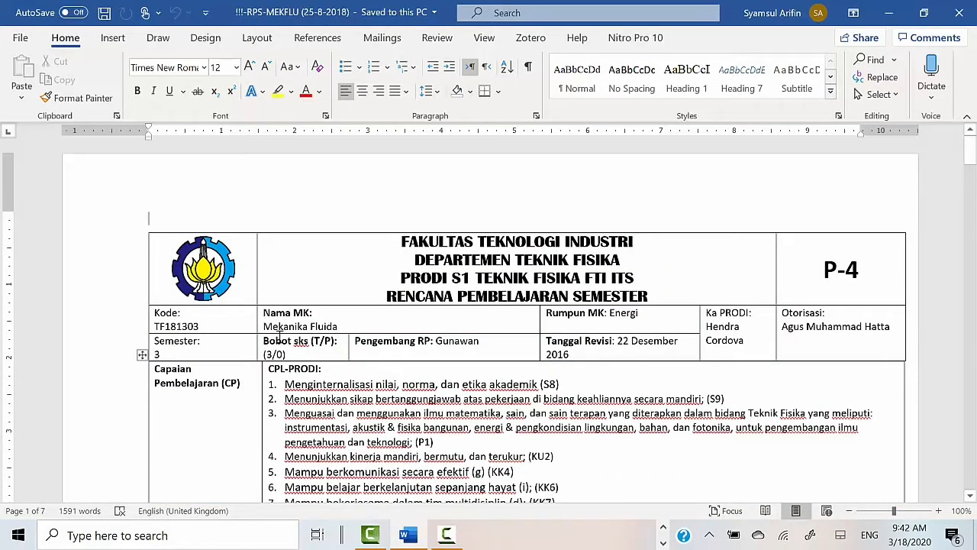
Step: Copy the course name "Mekanika Fluida" from the plan's header table and paste it as the class name in Google Classroom
{"action": "left_click", "coordinate": [259, 330]}
{"action": "left_click_drag", "start_coordinate": [264, 326], "coordinate": [339, 328]}
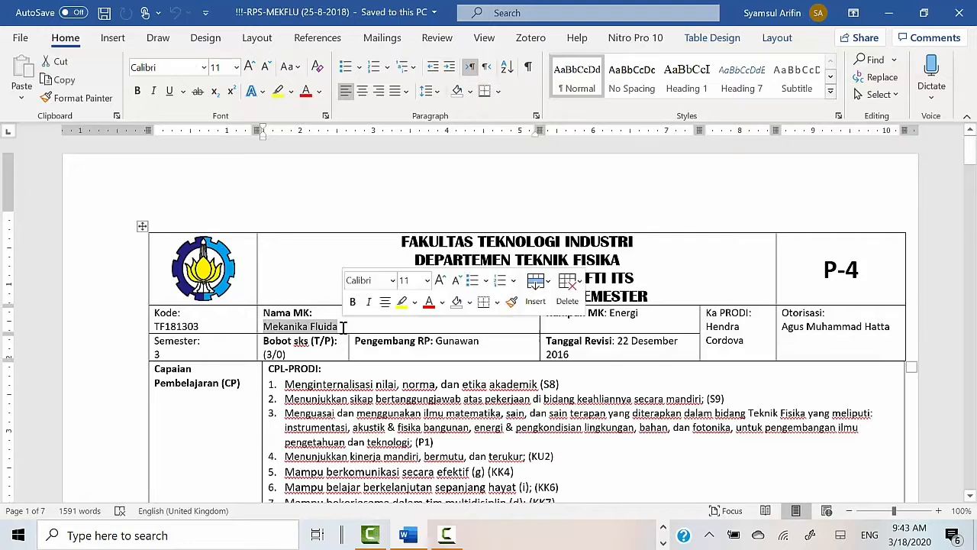
{"action": "right_click", "coordinate": [337, 328]}
{"action": "left_click", "coordinate": [372, 207]}
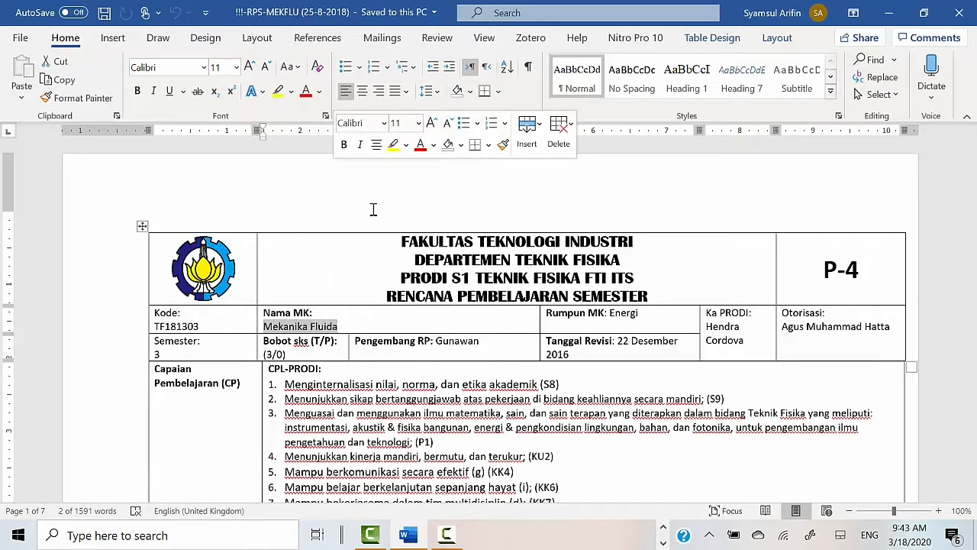
{"action": "left_click", "coordinate": [887, 15]}
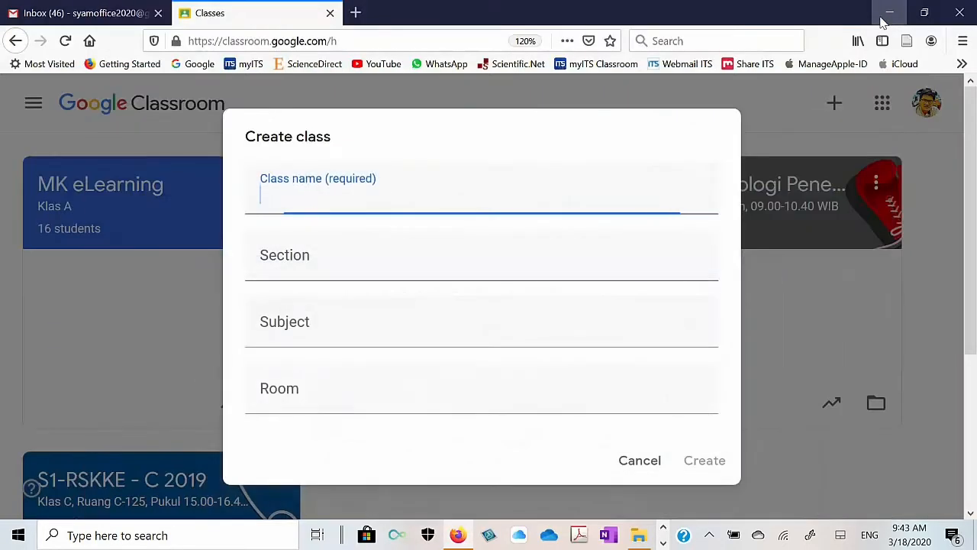
{"action": "right_click", "coordinate": [378, 197]}
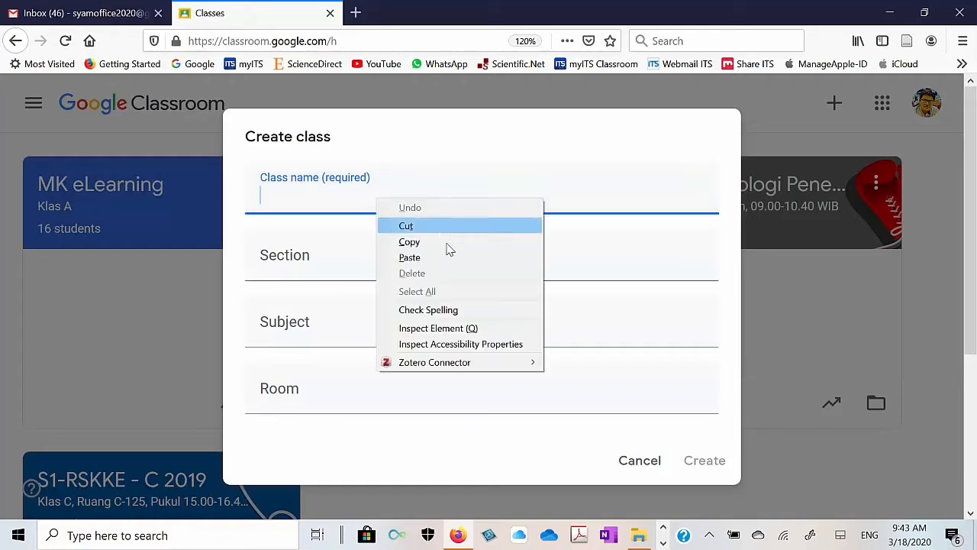
{"action": "left_click", "coordinate": [451, 262]}
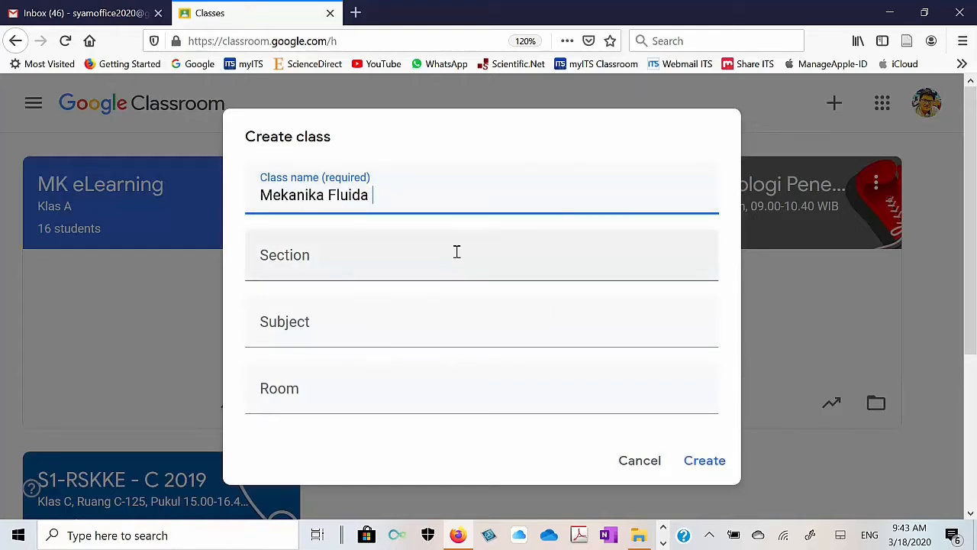
{"action": "type", "text": "Klas-C"}
{"action": "key", "text": "BackSpace"}
{"action": "key", "text": "BackSpace"}
{"action": "key", "text": "BackSpace"}
{"action": "key", "text": "BackSpace"}
{"action": "key", "text": "BackSpace"}
{"action": "key", "text": "BackSpace"}
Step: Set the new class's section to "Klas C"
{"action": "left_click", "coordinate": [279, 273]}
{"action": "type", "text": "Klas"}
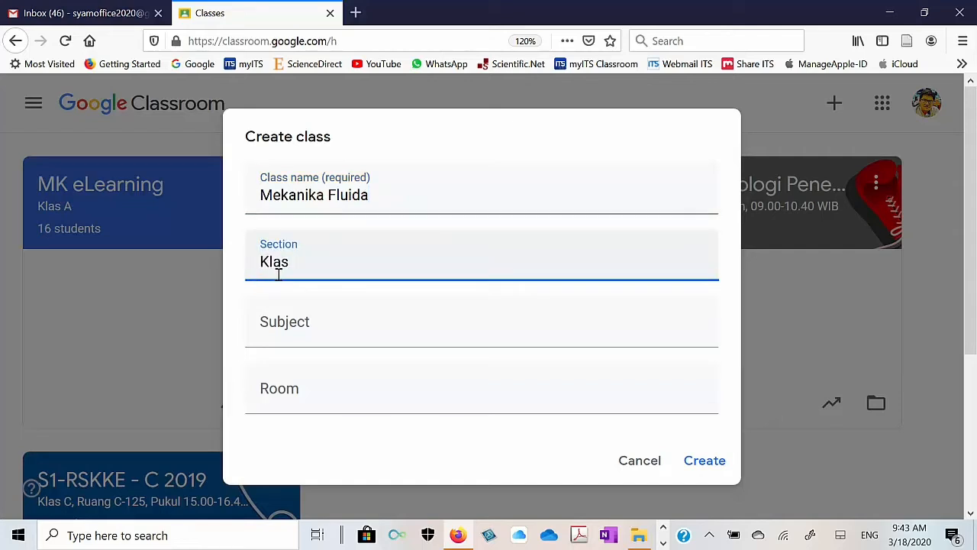
{"action": "type", "text": " C"}
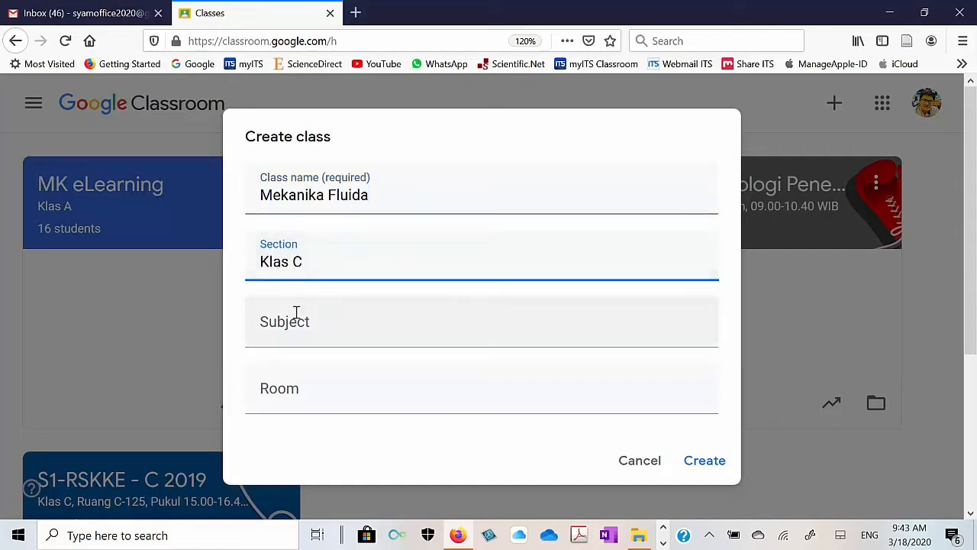
Step: Set the subject to "Matakuliah Wajib Tempuh" and the room to "C125", and create the class
{"action": "left_click", "coordinate": [313, 342]}
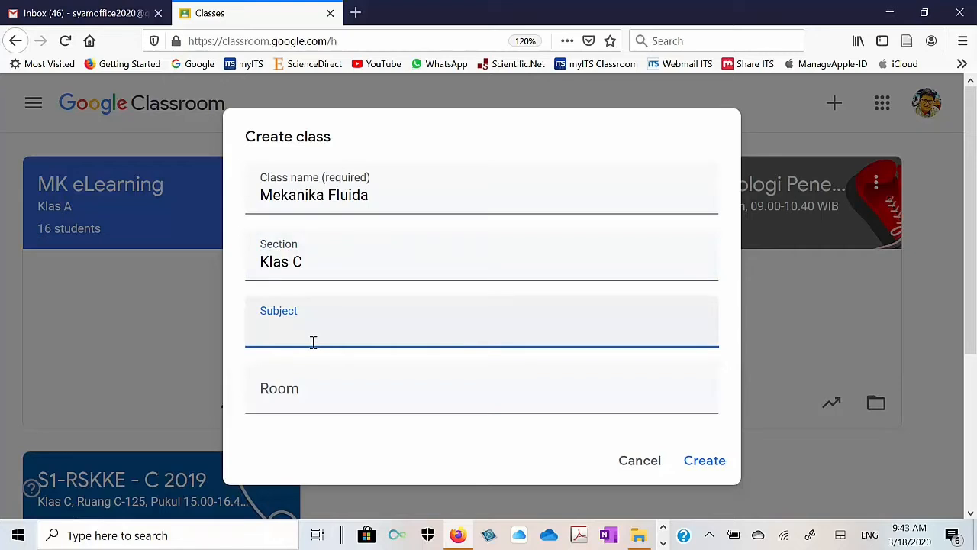
{"action": "type", "text": "Matakuliah Wa"}
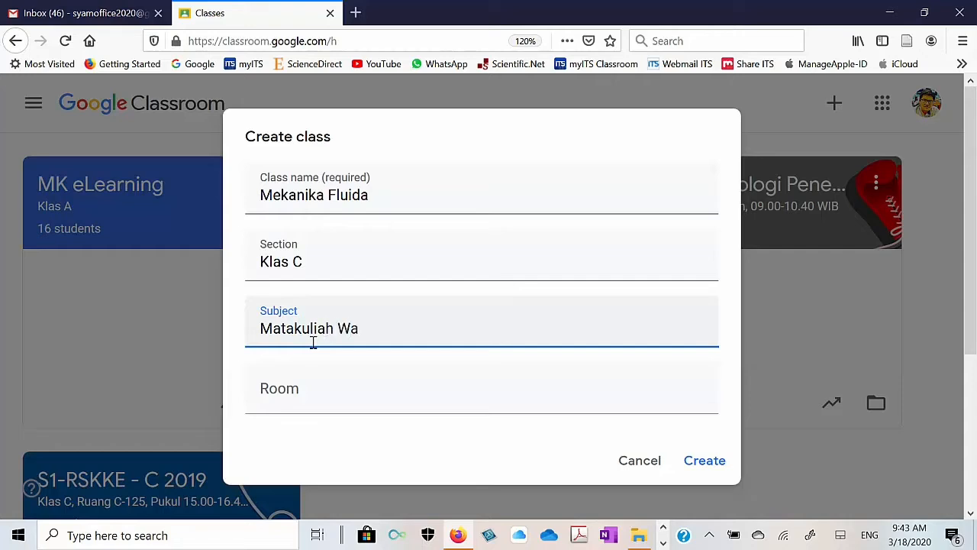
{"action": "type", "text": "jib Tempuh"}
{"action": "left_click", "coordinate": [284, 397]}
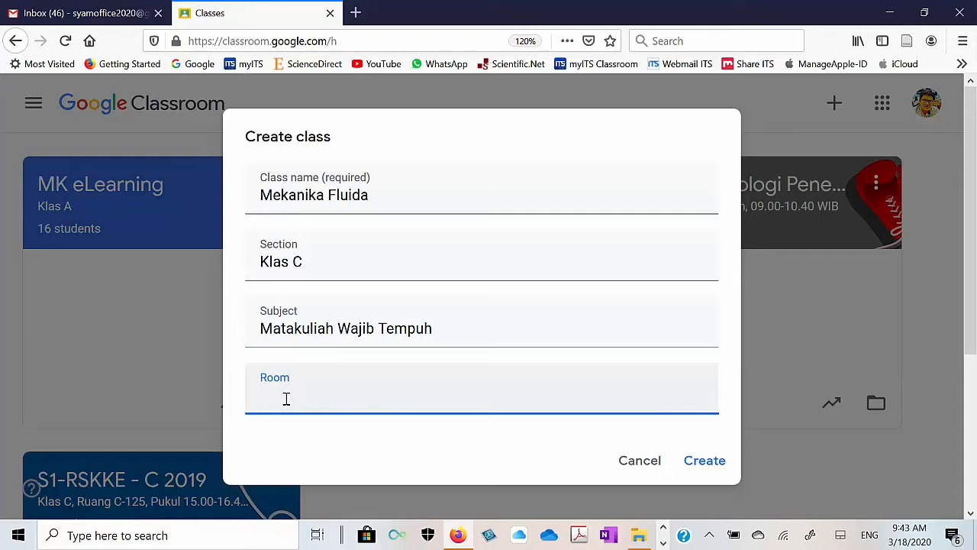
{"action": "type", "text": "C125"}
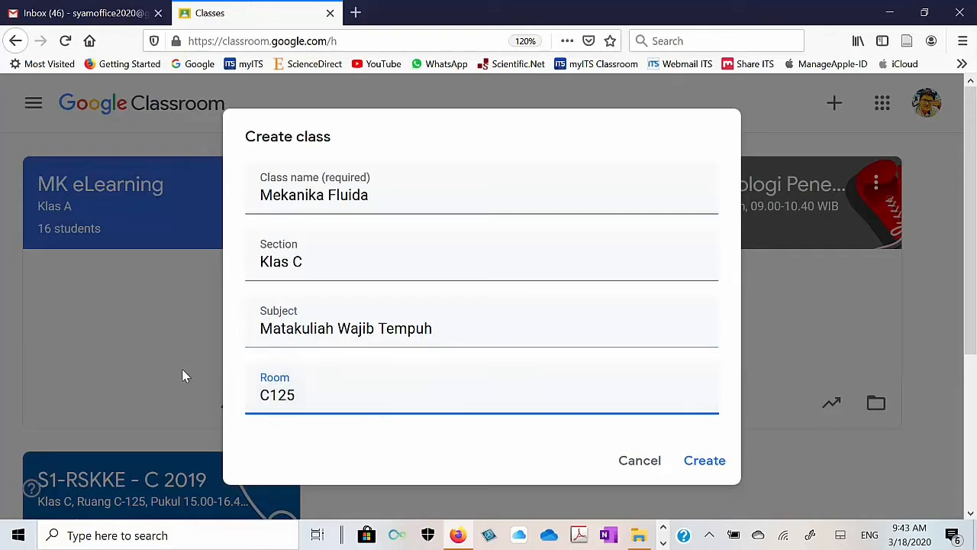
{"action": "left_click", "coordinate": [705, 463]}
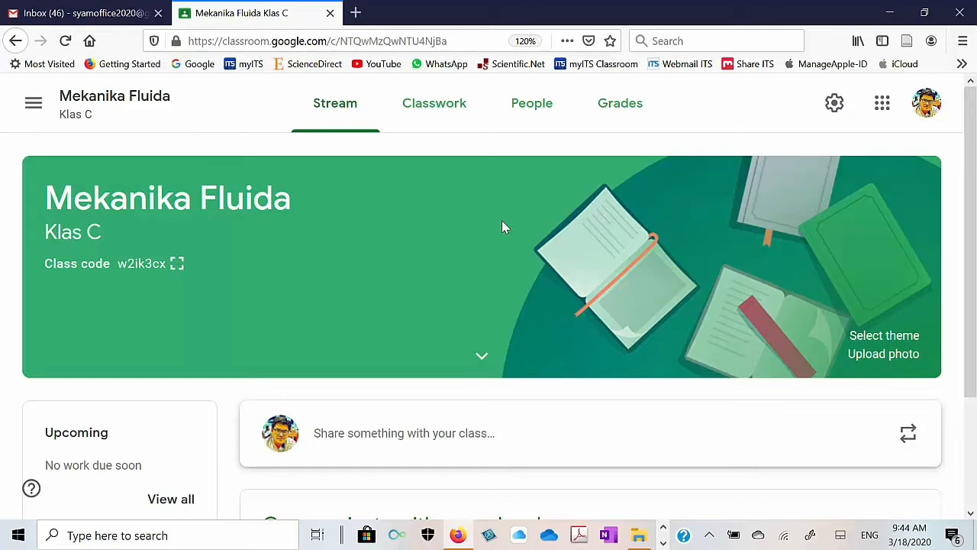
Step: Look over the new class's Stream page, open its Classwork page and start adding a topic
{"action": "scroll", "coordinate": [502, 229], "scroll_direction": "down", "scroll_amount": 3}
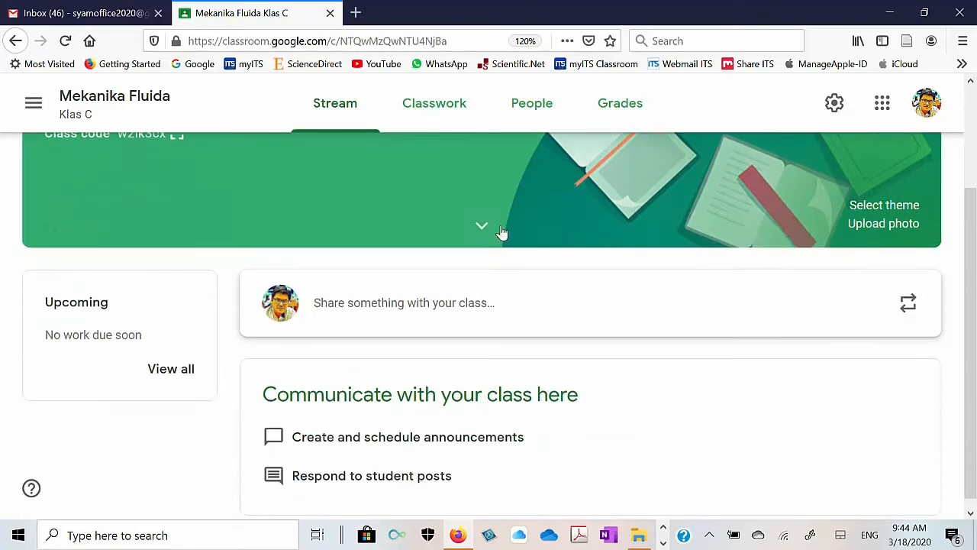
{"action": "scroll", "coordinate": [510, 235], "scroll_direction": "up", "scroll_amount": 2}
{"action": "scroll", "coordinate": [511, 235], "scroll_direction": "up", "scroll_amount": 1}
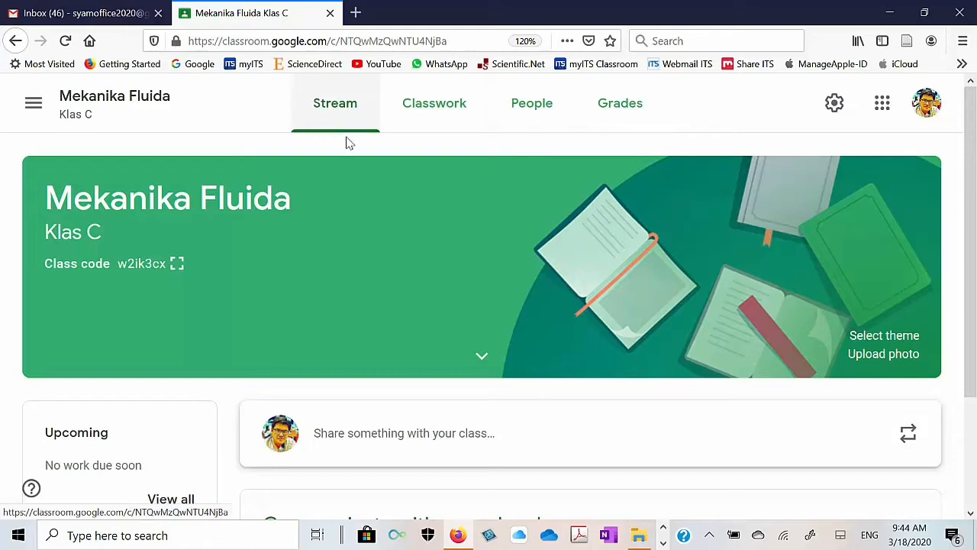
{"action": "scroll", "coordinate": [424, 305], "scroll_direction": "down", "scroll_amount": 2}
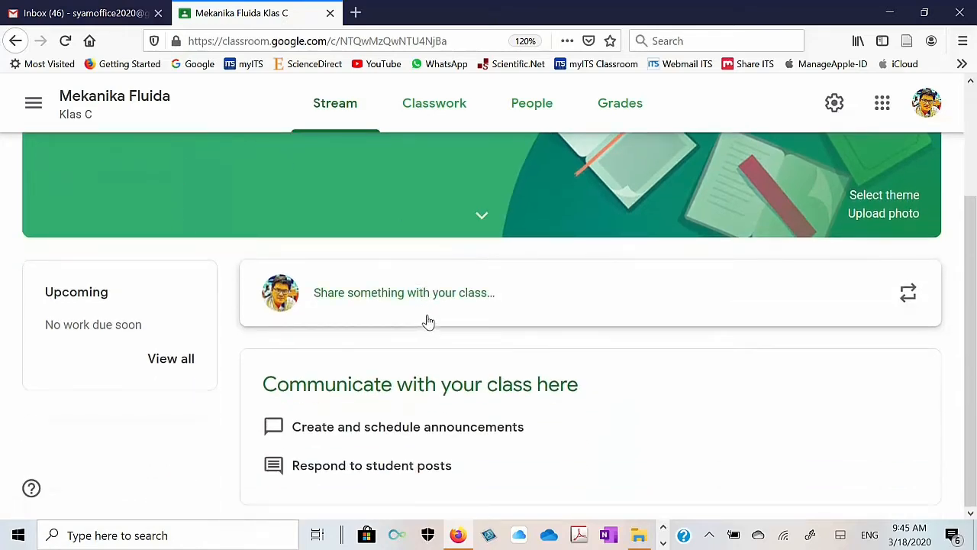
{"action": "scroll", "coordinate": [429, 324], "scroll_direction": "up", "scroll_amount": 2}
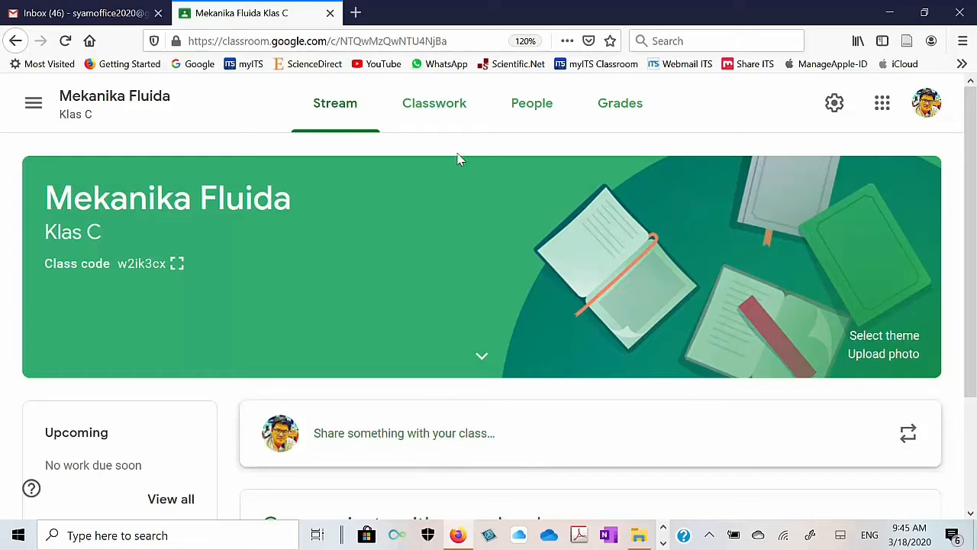
{"action": "left_click", "coordinate": [451, 114]}
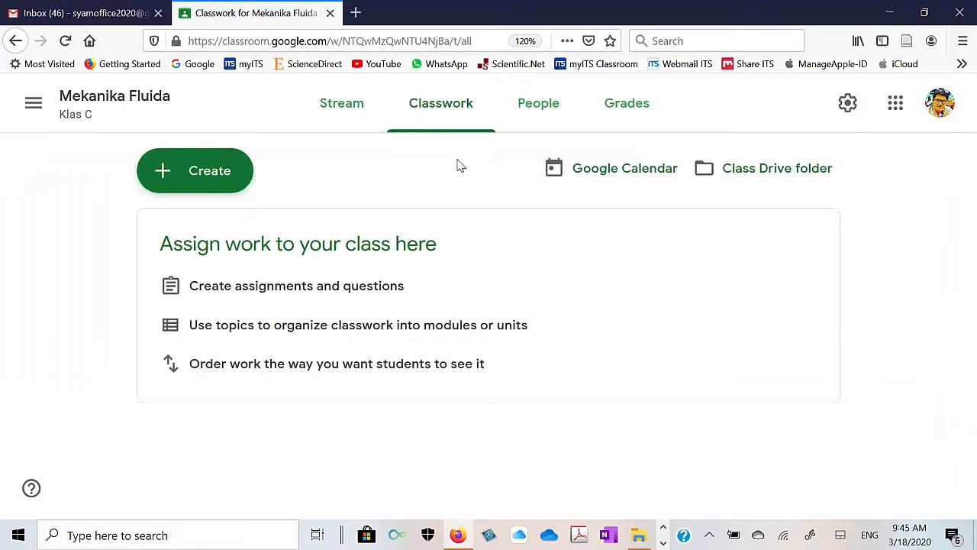
{"action": "left_click", "coordinate": [204, 182]}
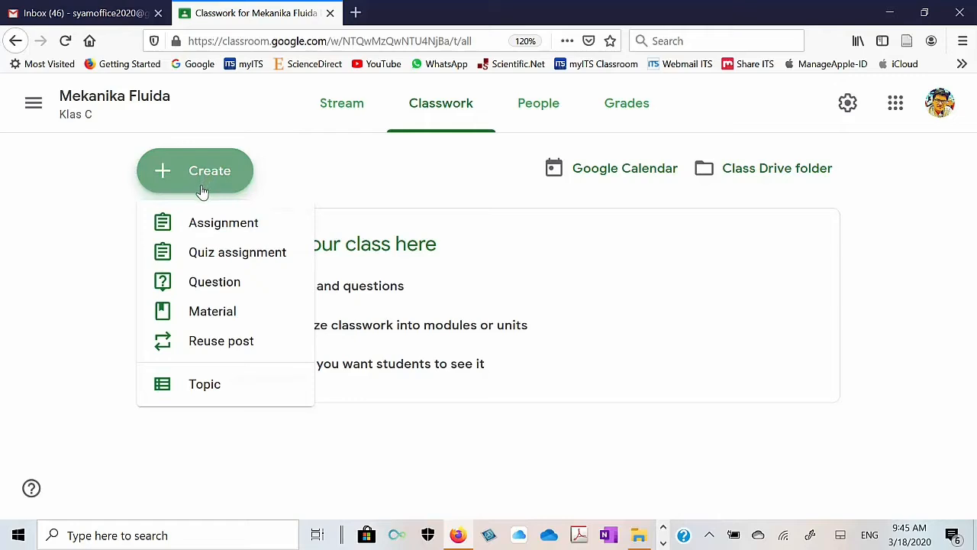
{"action": "left_click", "coordinate": [212, 395]}
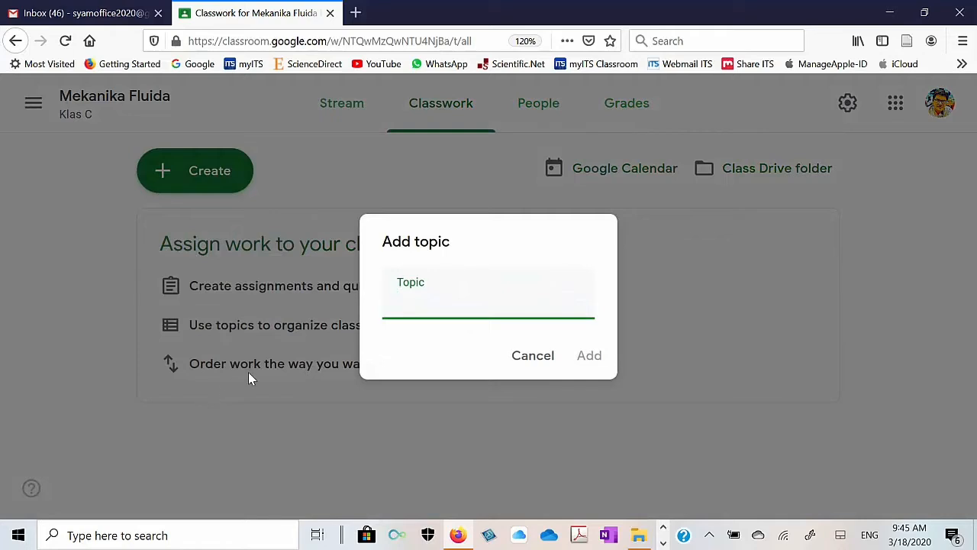
Step: Switch to the Word semester learning plan and copy "Pengantar Mekanika Fluida" from the week 1 learning material in the weekly table
{"action": "left_click", "coordinate": [665, 543]}
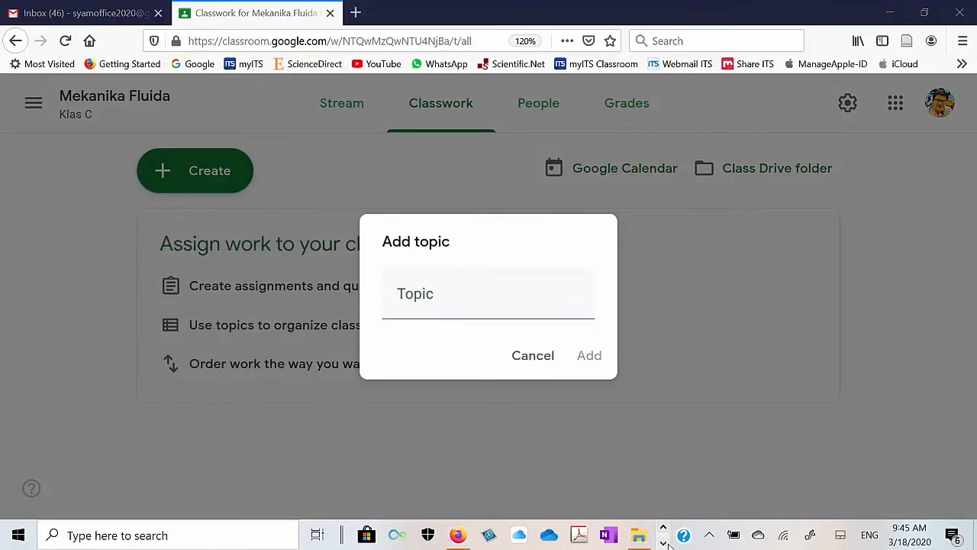
{"action": "left_click", "coordinate": [408, 535]}
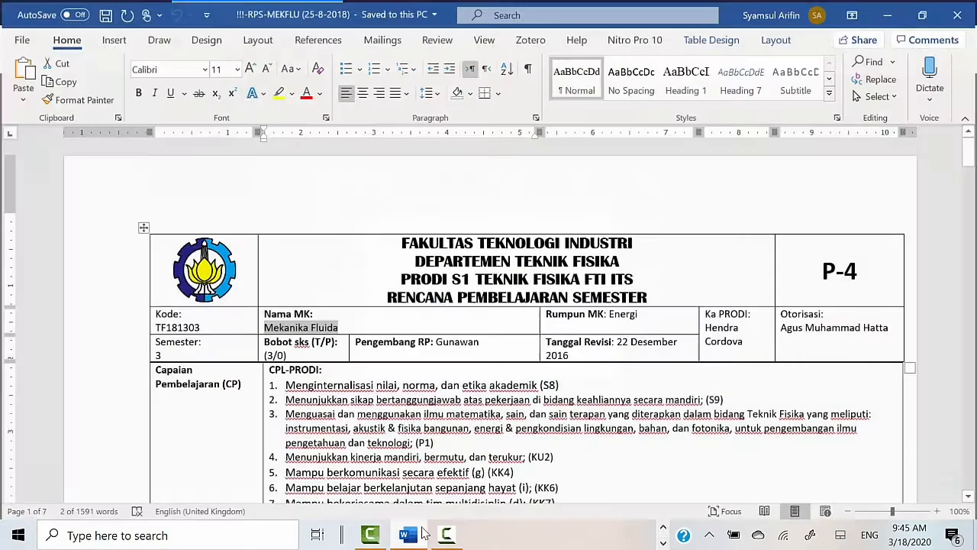
{"action": "scroll", "coordinate": [372, 430], "scroll_direction": "down", "scroll_amount": 15}
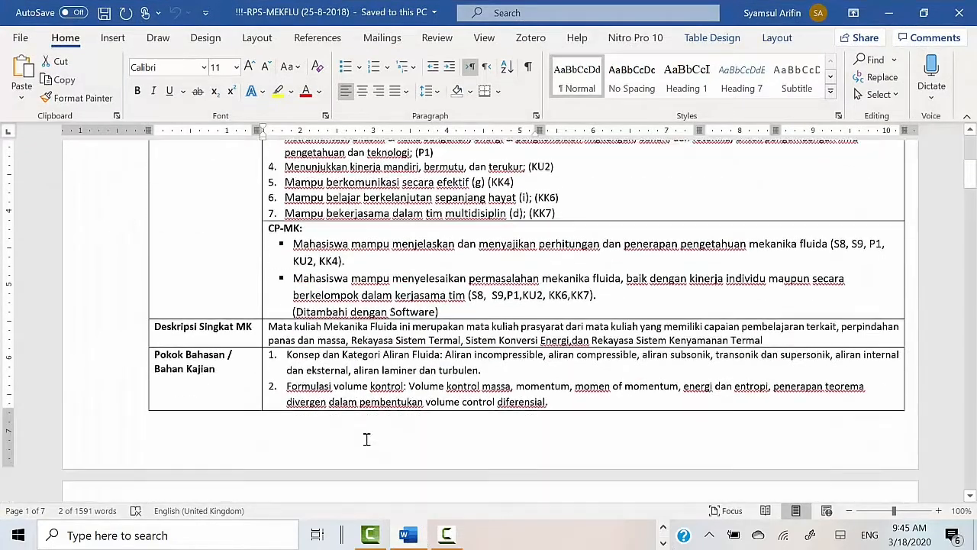
{"action": "scroll", "coordinate": [367, 438], "scroll_direction": "down", "scroll_amount": 4}
{"action": "scroll", "coordinate": [367, 445], "scroll_direction": "down", "scroll_amount": 4}
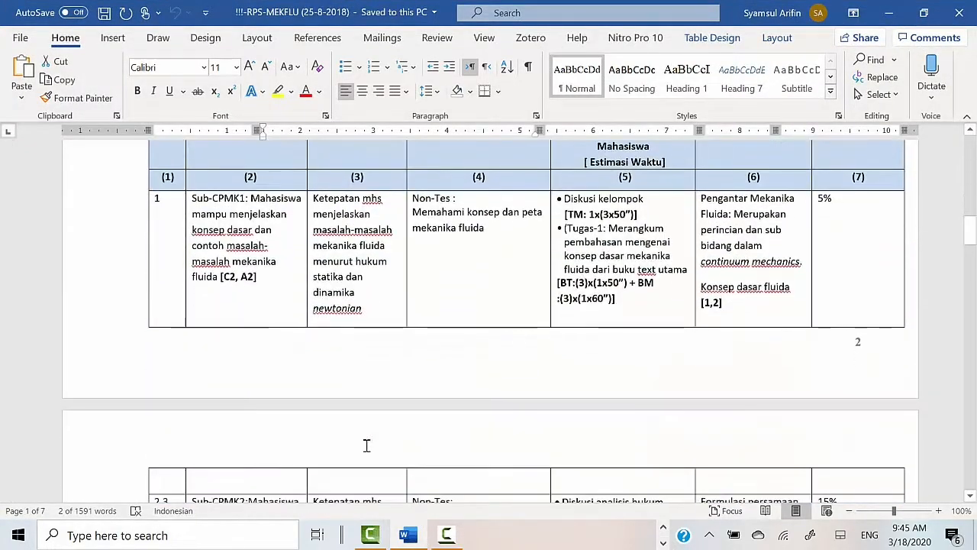
{"action": "scroll", "coordinate": [366, 445], "scroll_direction": "up", "scroll_amount": 2}
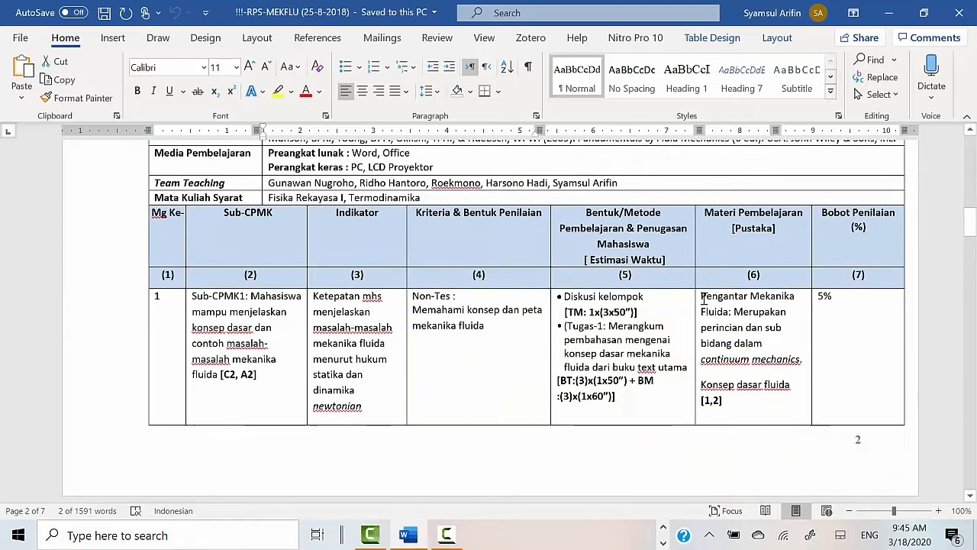
{"action": "left_click_drag", "start_coordinate": [701, 297], "coordinate": [727, 313]}
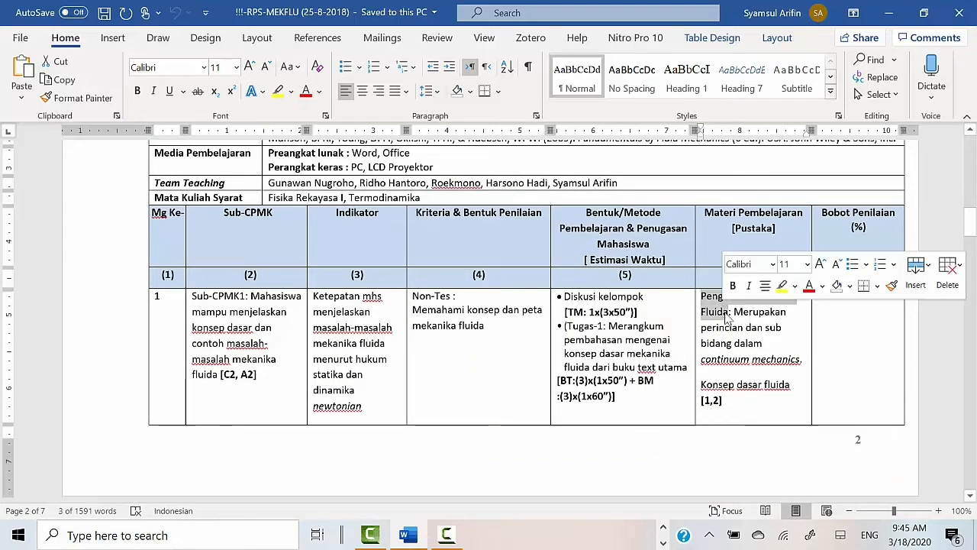
{"action": "right_click", "coordinate": [728, 316]}
{"action": "left_click", "coordinate": [763, 204]}
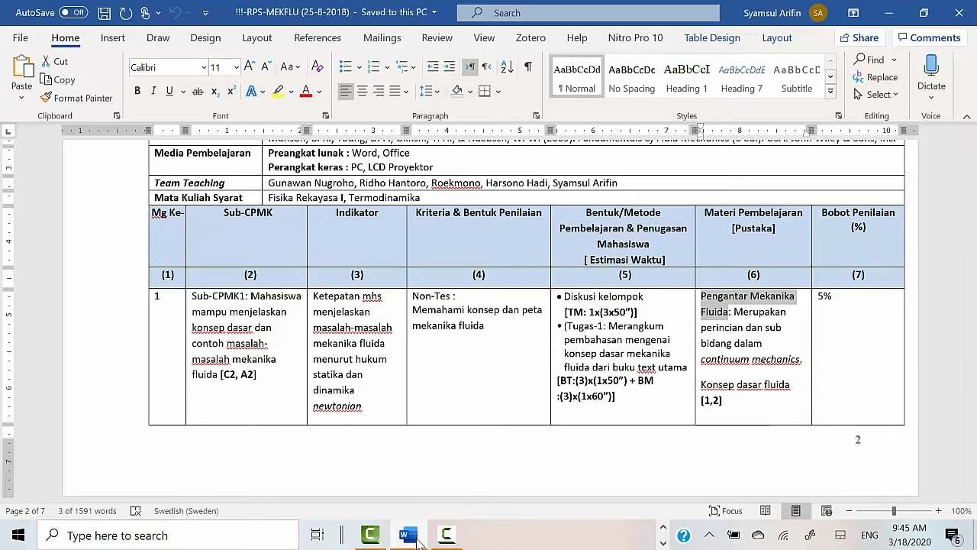
Step: Return to Google Classroom in Firefox and add the topic "Mg ke-1: Pengantar Mekanika Fluida", pasting the copied title after the week label
{"action": "mouse_move", "coordinate": [418, 538]}
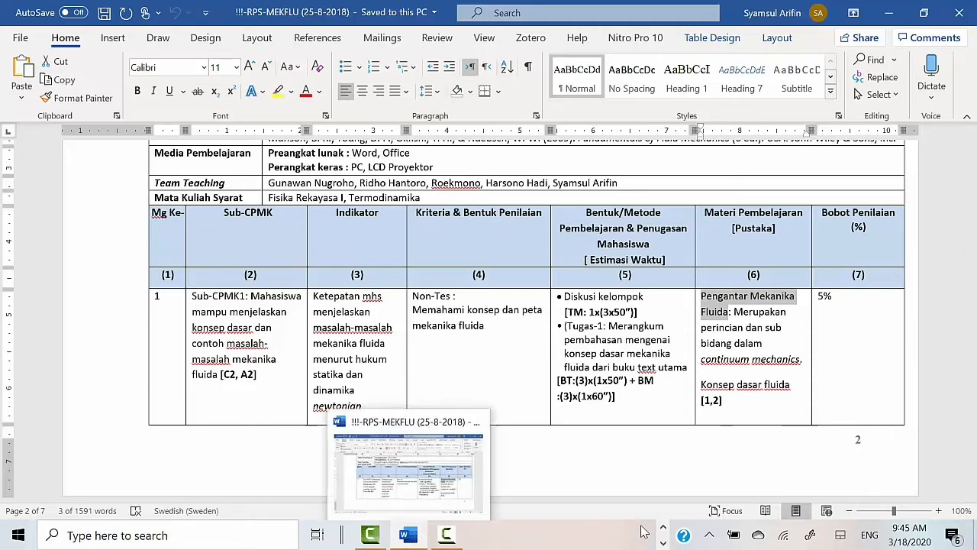
{"action": "left_click", "coordinate": [665, 528]}
{"action": "left_click", "coordinate": [458, 535]}
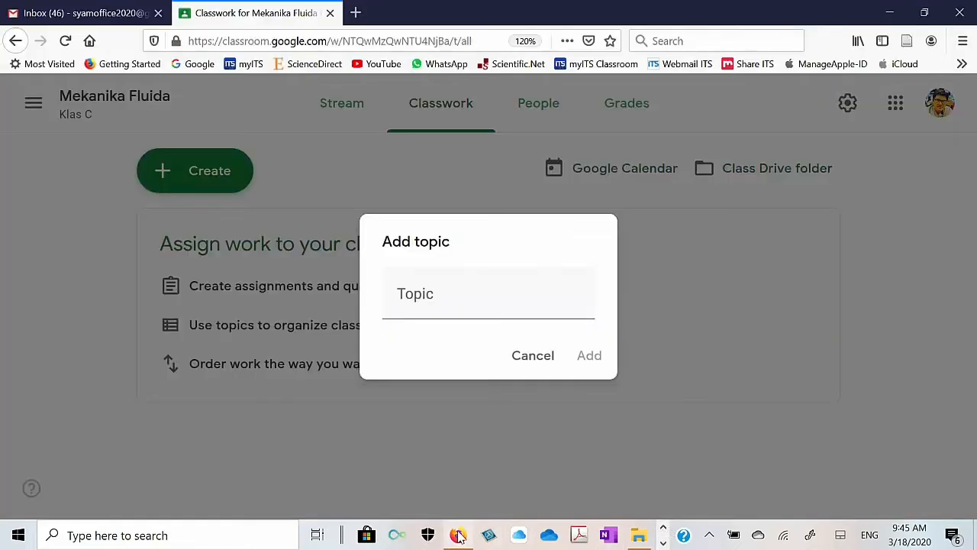
{"action": "type", "text": "M"}
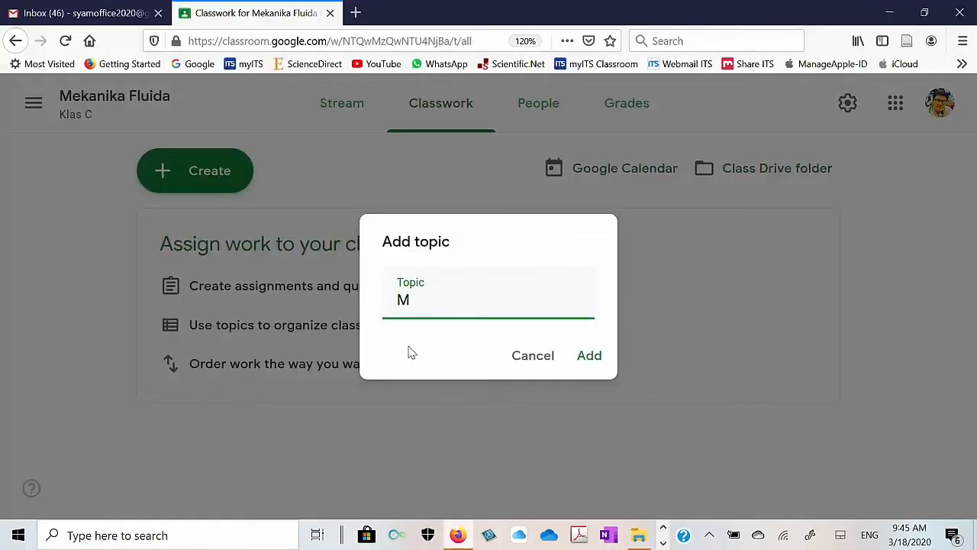
{"action": "type", "text": "g"}
{"action": "type", "text": " ke-1:"}
{"action": "key", "text": "ctrl+v"}
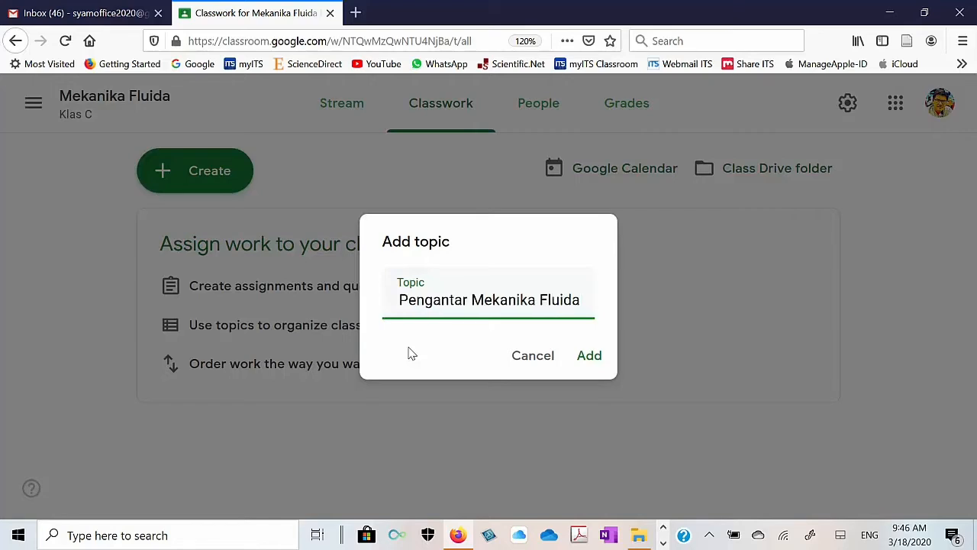
{"action": "left_click", "coordinate": [394, 300]}
{"action": "key", "text": "Left"}
{"action": "key", "text": "Left"}
{"action": "key", "text": "Left"}
{"action": "key", "text": "Left"}
{"action": "key", "text": "Left"}
{"action": "key", "text": "Left"}
{"action": "key", "text": "Left"}
{"action": "key", "text": "Left"}
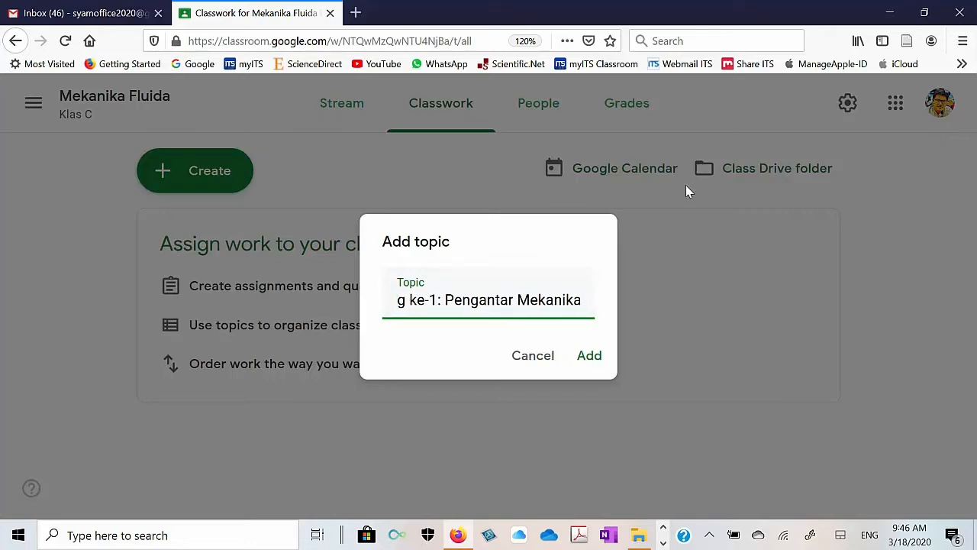
{"action": "key", "text": "Left"}
{"action": "left_click", "coordinate": [590, 356]}
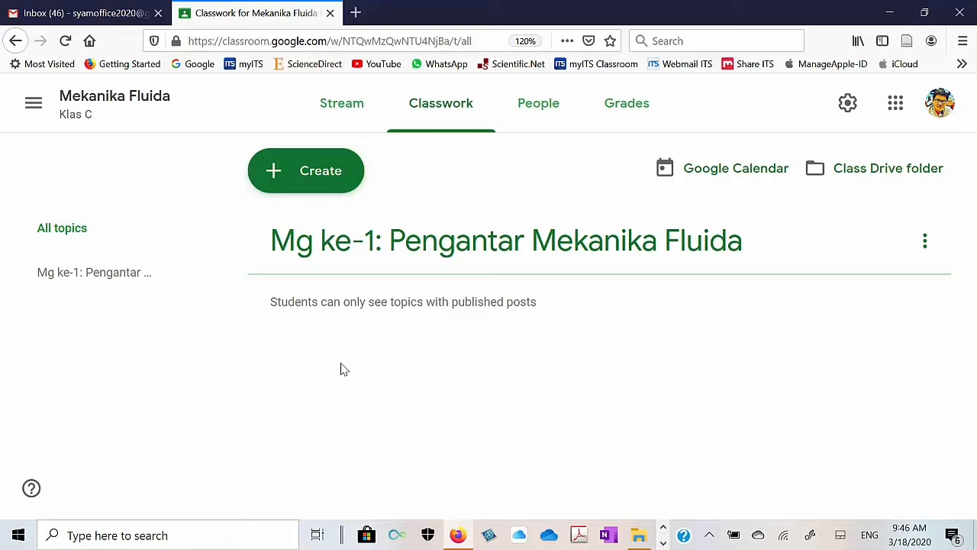
Step: Create a new material post in Classwork and title it "Pengantar mekanika fluida"
{"action": "left_click", "coordinate": [310, 186]}
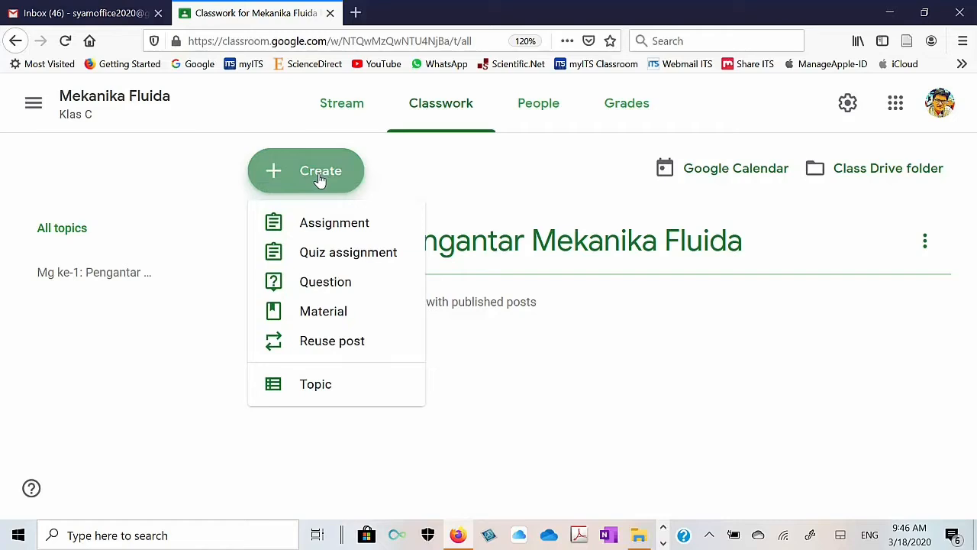
{"action": "left_click", "coordinate": [333, 319]}
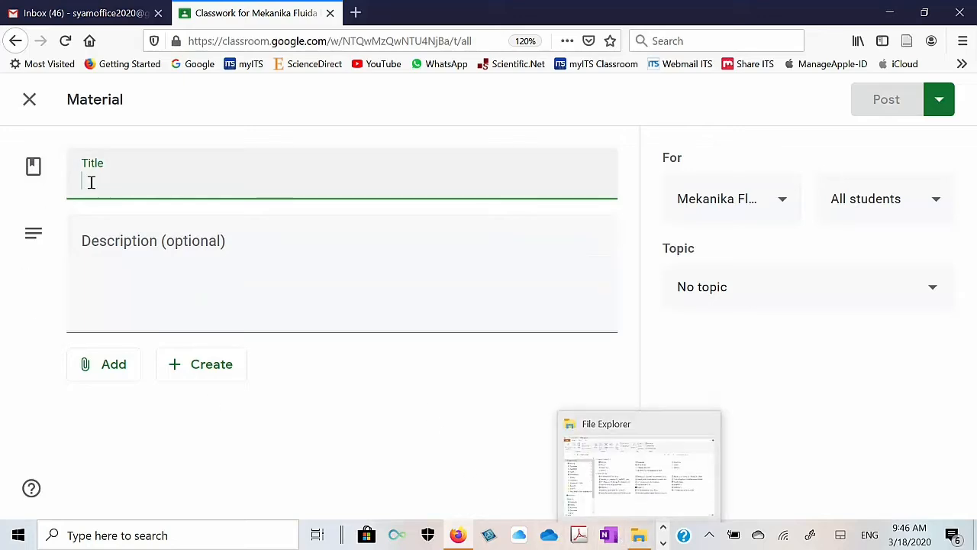
{"action": "type", "text": "Pe"}
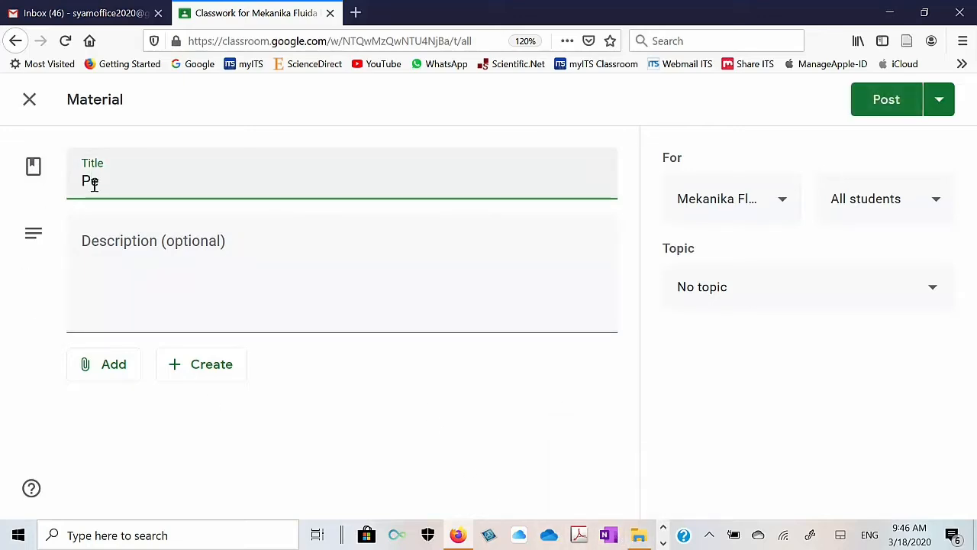
{"action": "type", "text": "ngantar mekanika "}
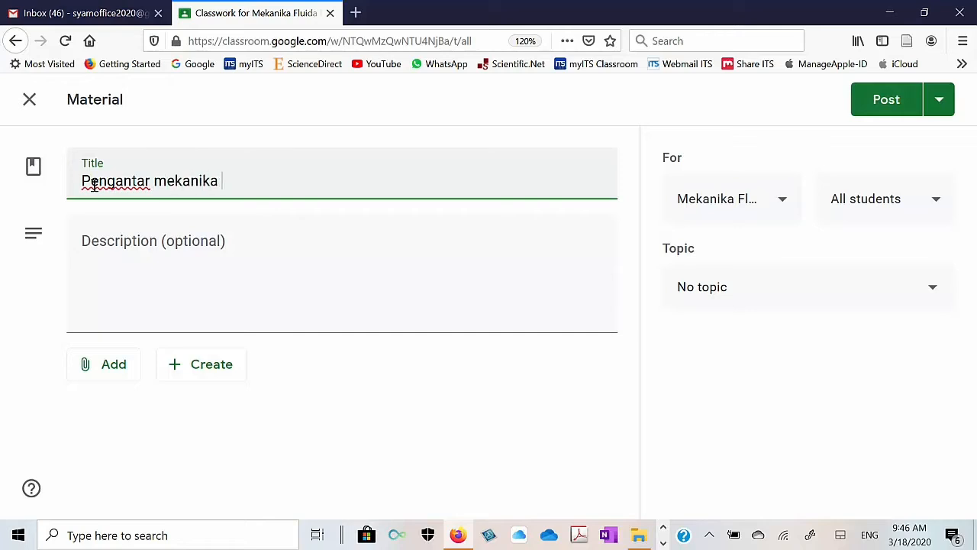
{"action": "type", "text": "flu"}
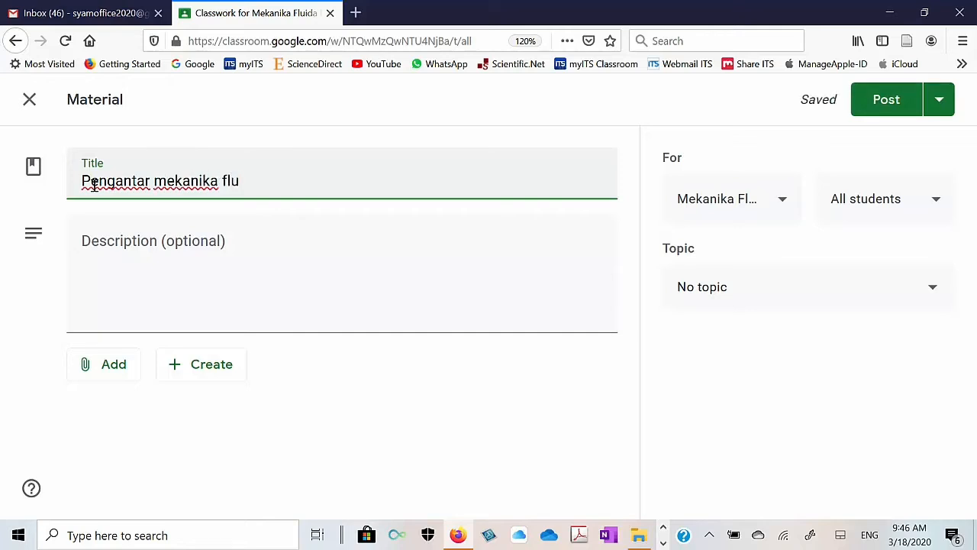
{"action": "type", "text": "ida"}
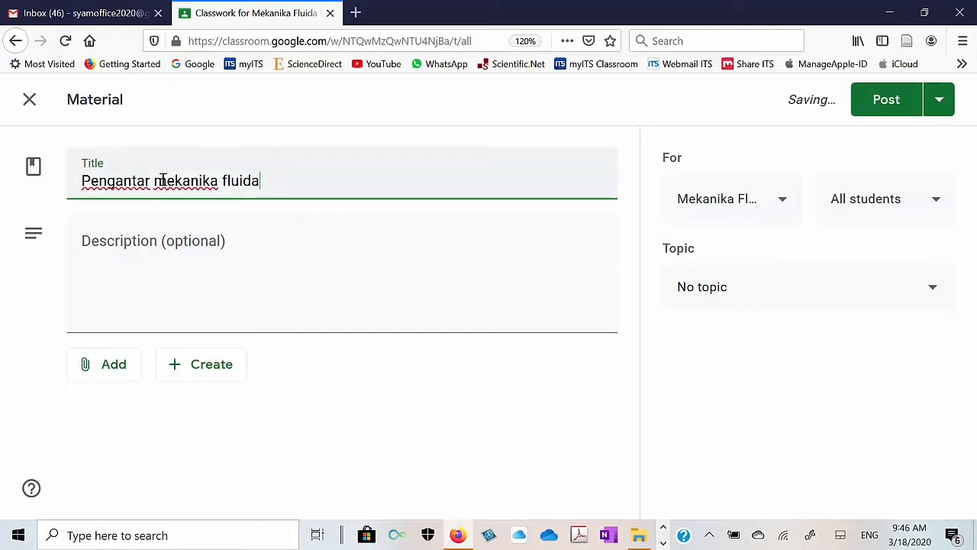
Step: Switch to the Word learning plan and copy the week 1 Sub-CPMK1 text, from "Sub-CPMK1: Mahasiswa mampu menjelaskan" through "mekanika fluida"
{"action": "left_click", "coordinate": [662, 544]}
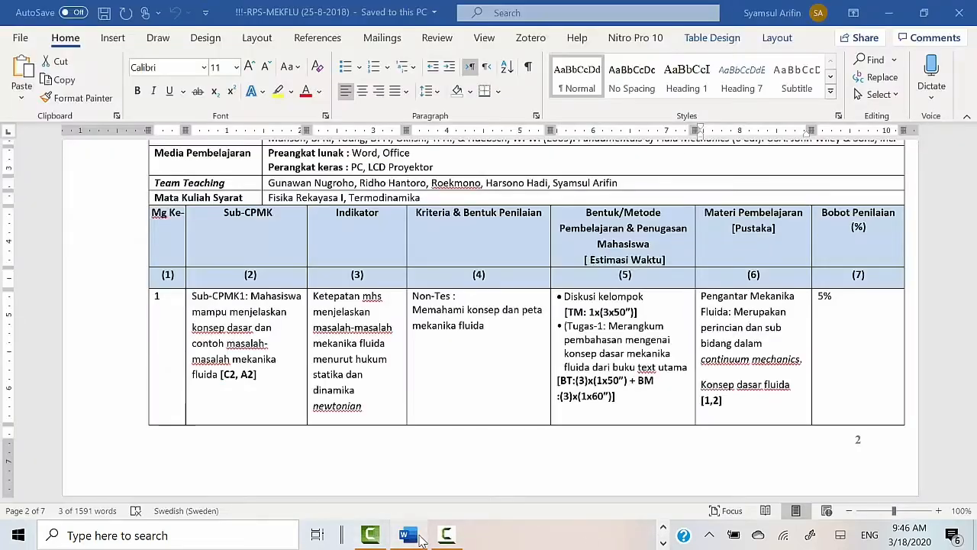
{"action": "left_click", "coordinate": [409, 534]}
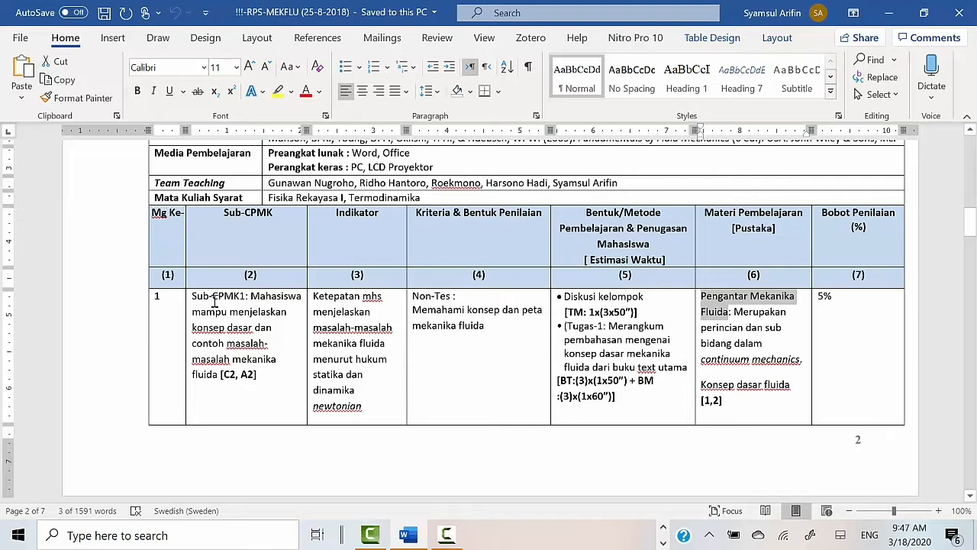
{"action": "left_click_drag", "start_coordinate": [195, 299], "coordinate": [207, 377]}
{"action": "right_click", "coordinate": [209, 377]}
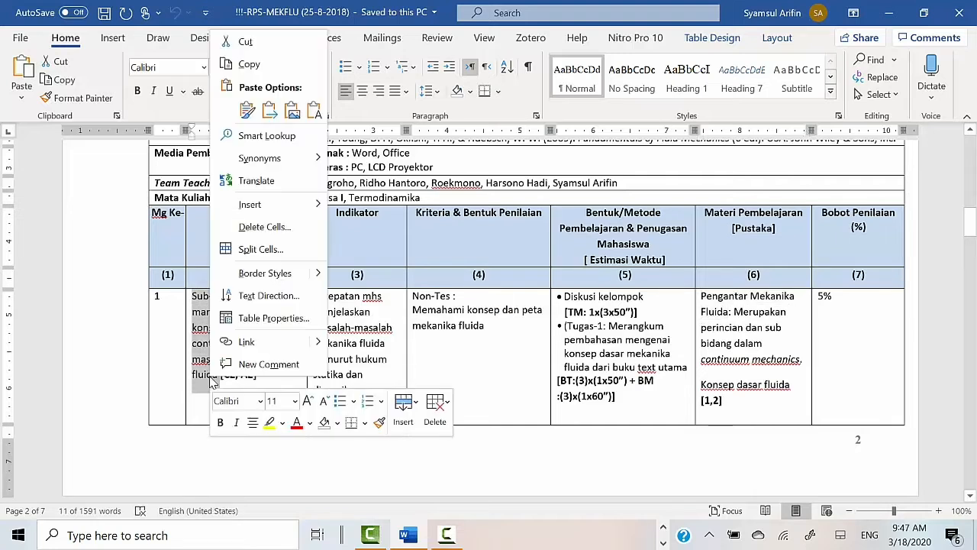
{"action": "left_click", "coordinate": [245, 65]}
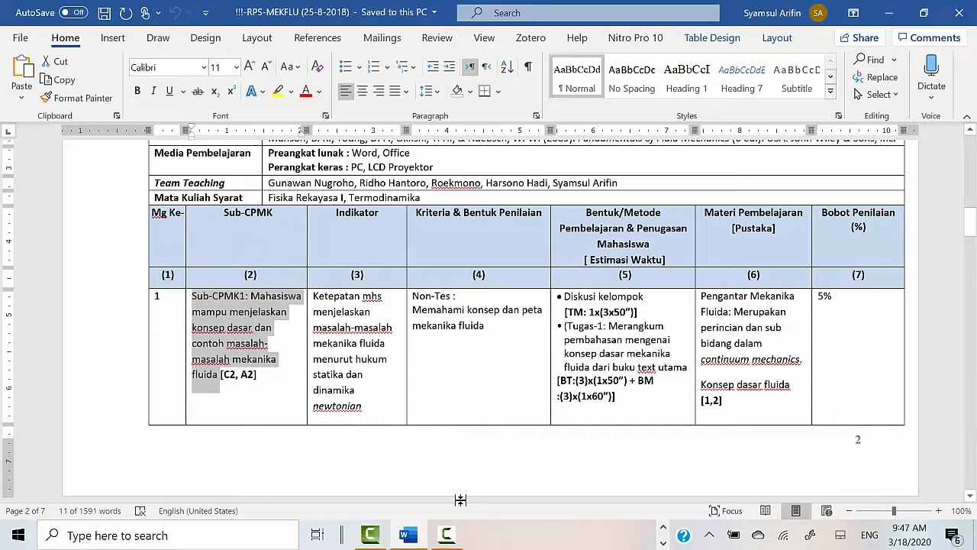
Step: Return to Google Classroom in Firefox and paste the copied Sub-CPMK1 text into the material description, ending it with a semicolon and a new line
{"action": "left_click", "coordinate": [662, 540]}
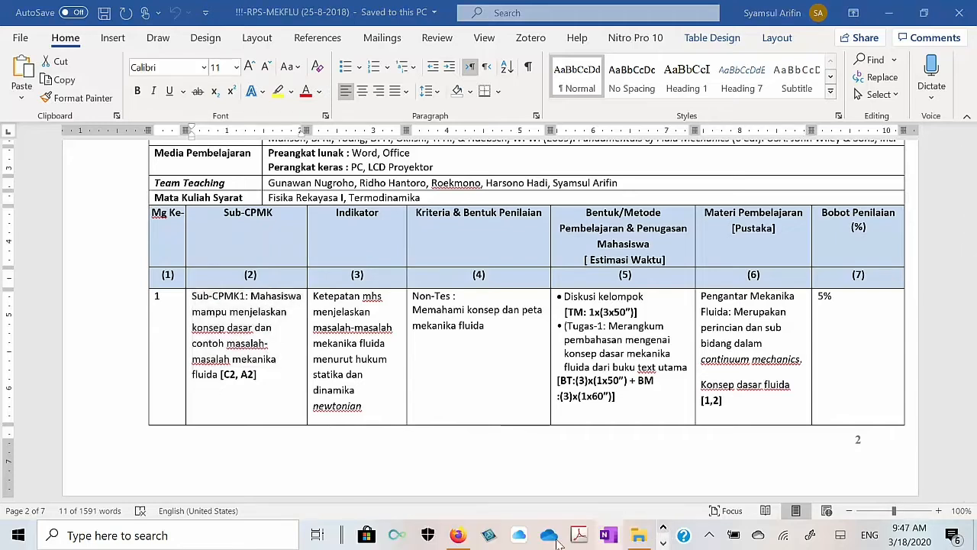
{"action": "left_click", "coordinate": [458, 535]}
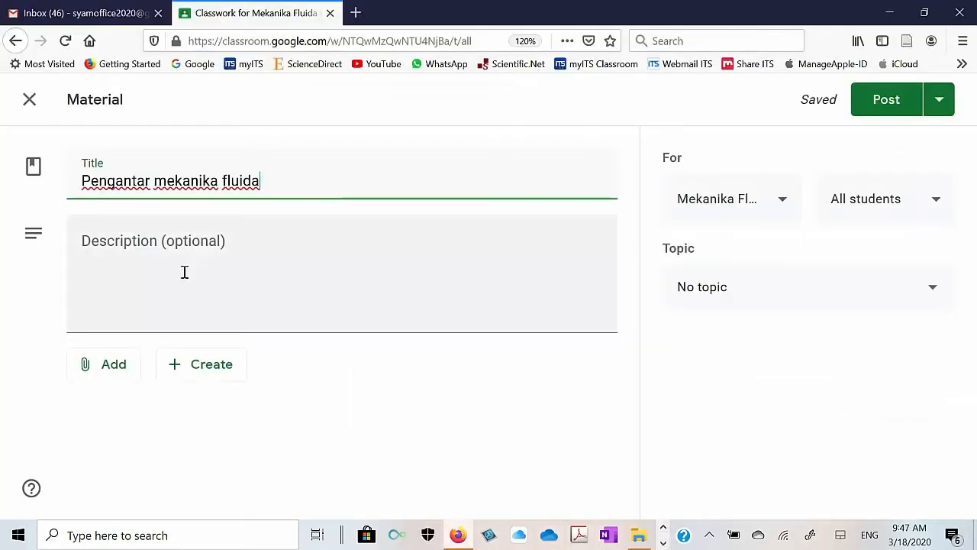
{"action": "left_click", "coordinate": [97, 241]}
{"action": "right_click", "coordinate": [98, 242]}
{"action": "left_click", "coordinate": [131, 301]}
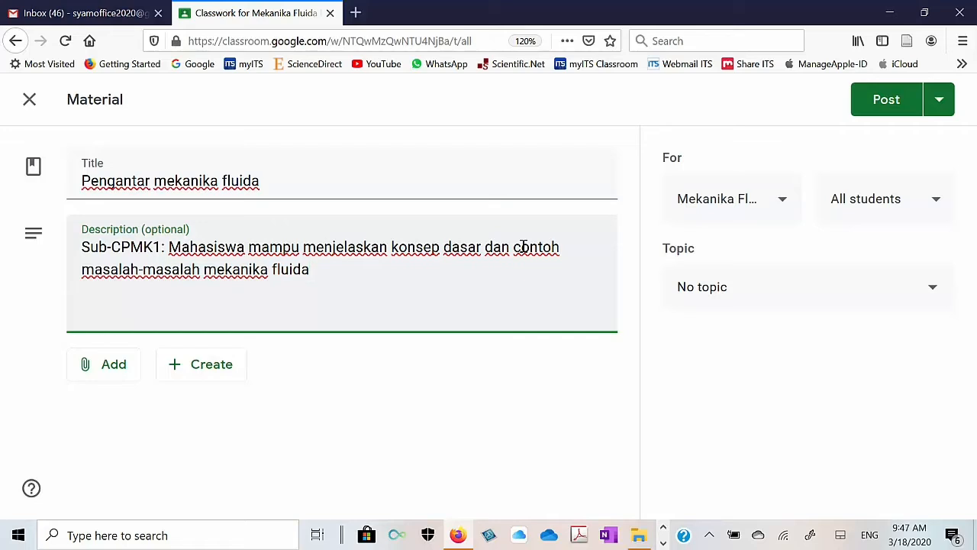
{"action": "type", "text": ";;"}
{"action": "key", "text": "Return"}
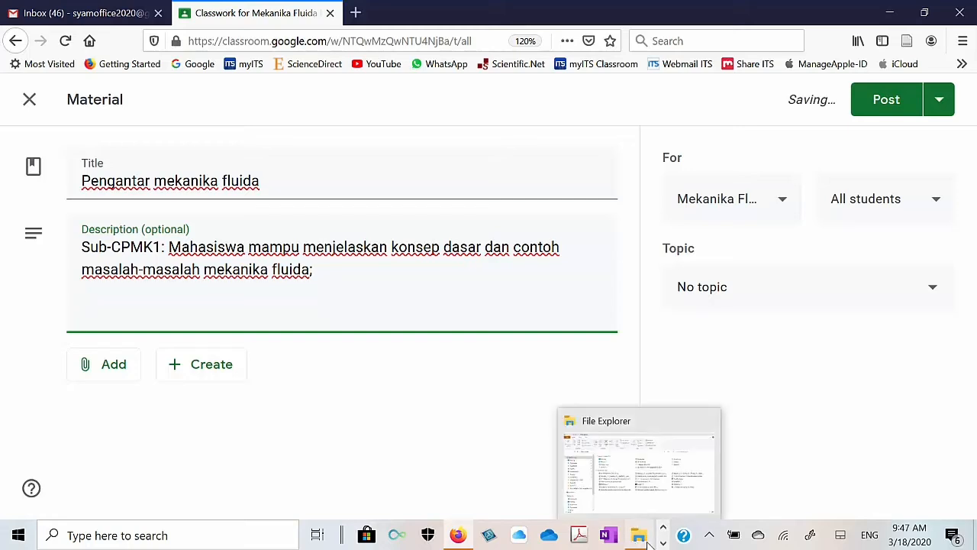
Step: Switch to the Word learning plan and copy the week 1 learning material, from "Pengantar Mekanika Fluida" through "Konsep dasar fluida"
{"action": "left_click", "coordinate": [663, 542]}
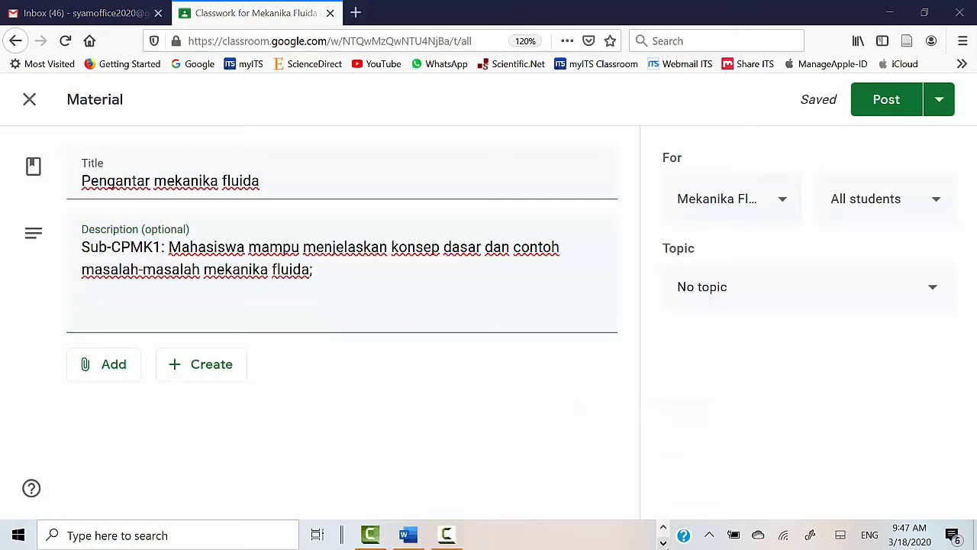
{"action": "left_click", "coordinate": [409, 535]}
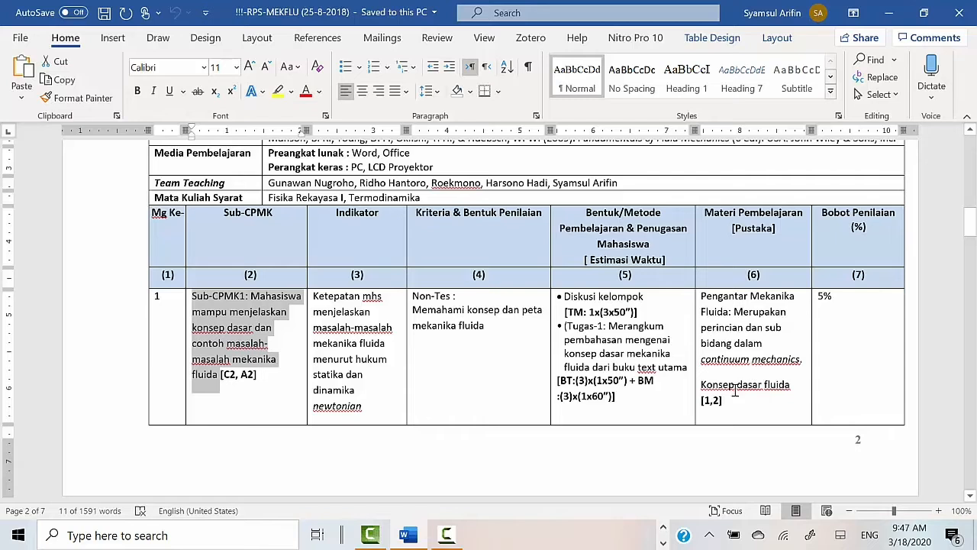
{"action": "left_click", "coordinate": [711, 297]}
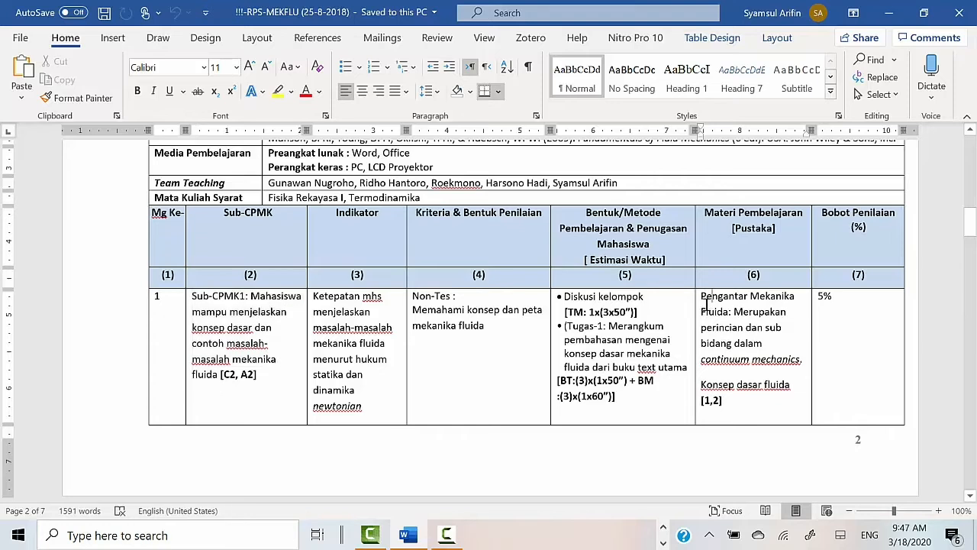
{"action": "left_click_drag", "start_coordinate": [701, 298], "coordinate": [782, 386]}
{"action": "key", "text": "ctrl+c"}
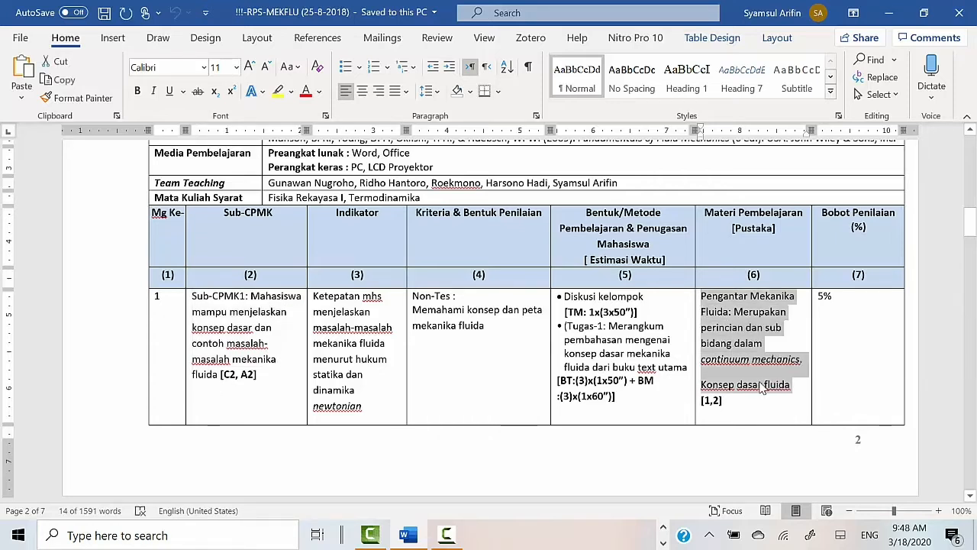
{"action": "right_click", "coordinate": [759, 388]}
{"action": "left_click", "coordinate": [813, 83]}
Step: Return to Google Classroom and paste the copied text below the Sub-CPMK1 sentence, separated by a blank line and prefixed with "Materi: "
{"action": "left_click", "coordinate": [663, 527]}
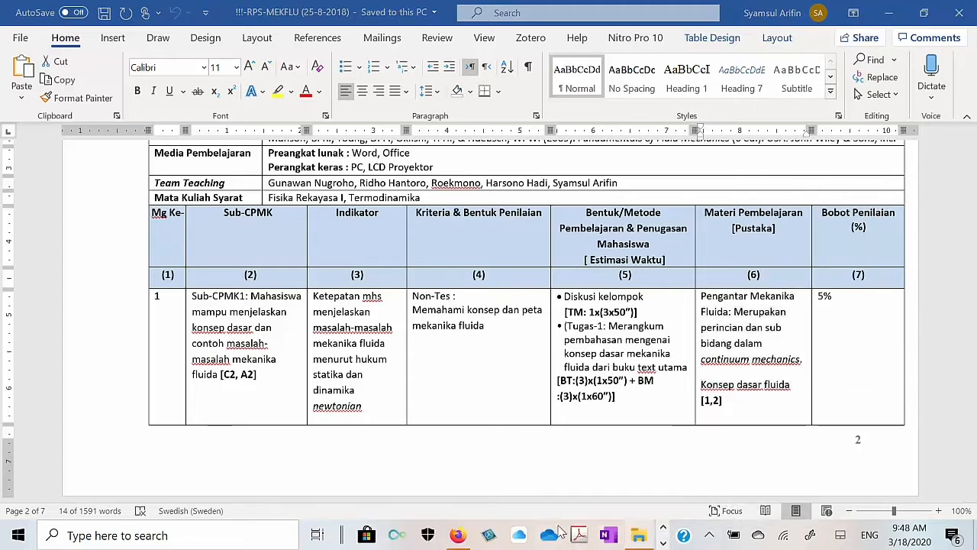
{"action": "left_click", "coordinate": [458, 536]}
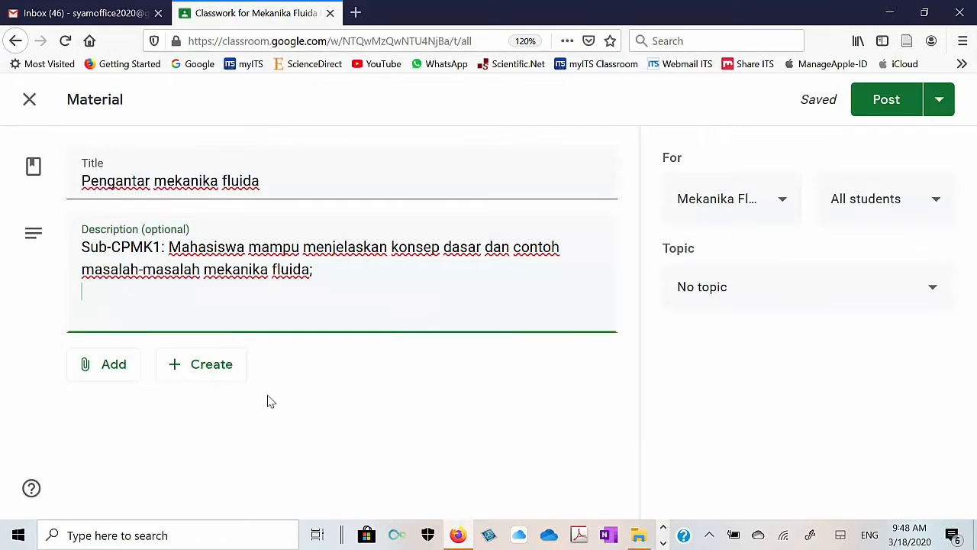
{"action": "right_click", "coordinate": [123, 304]}
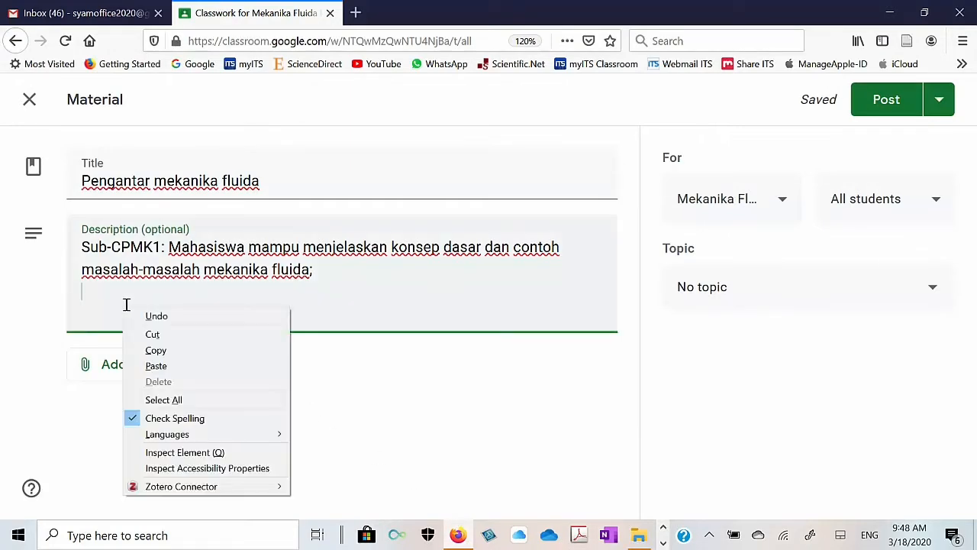
{"action": "left_click", "coordinate": [157, 366]}
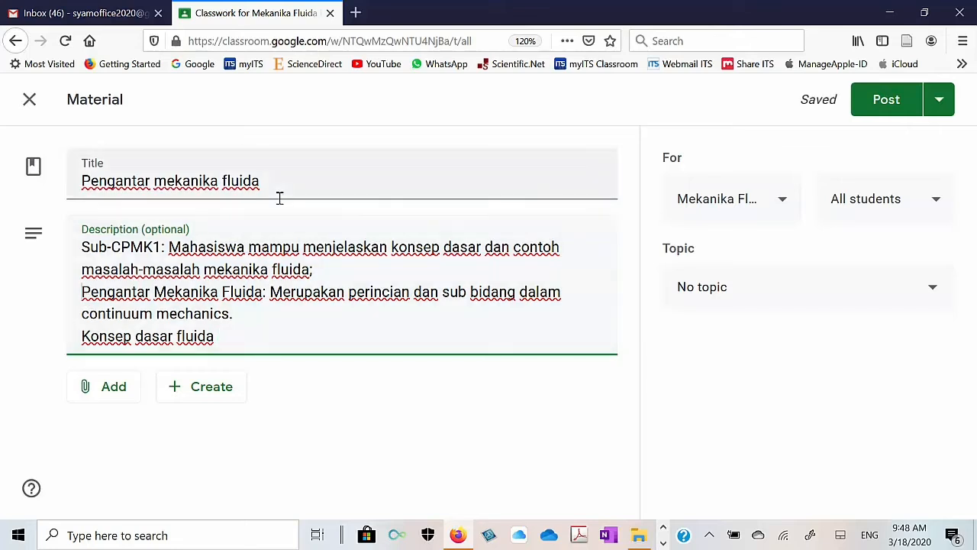
{"action": "key", "text": "Return"}
{"action": "key", "text": "Up"}
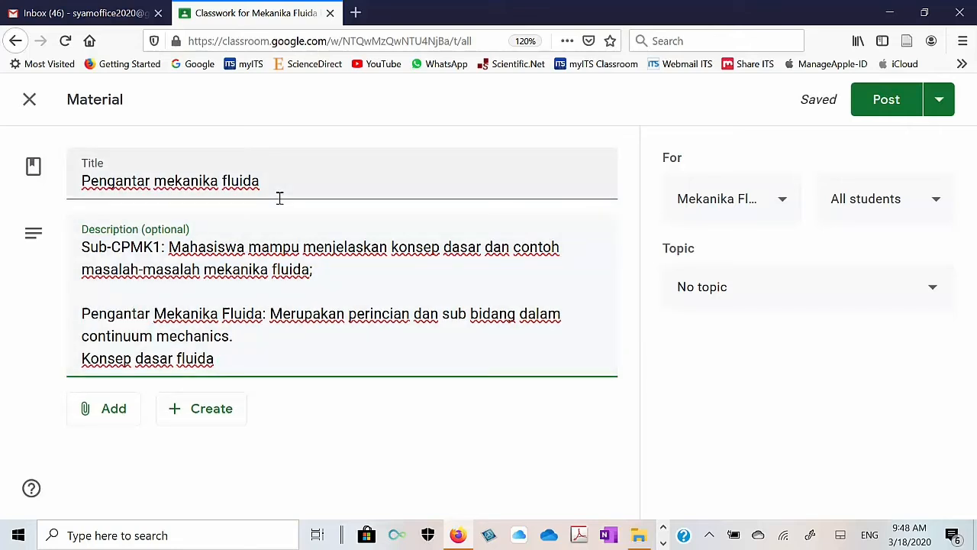
{"action": "type", "text": "Materi"}
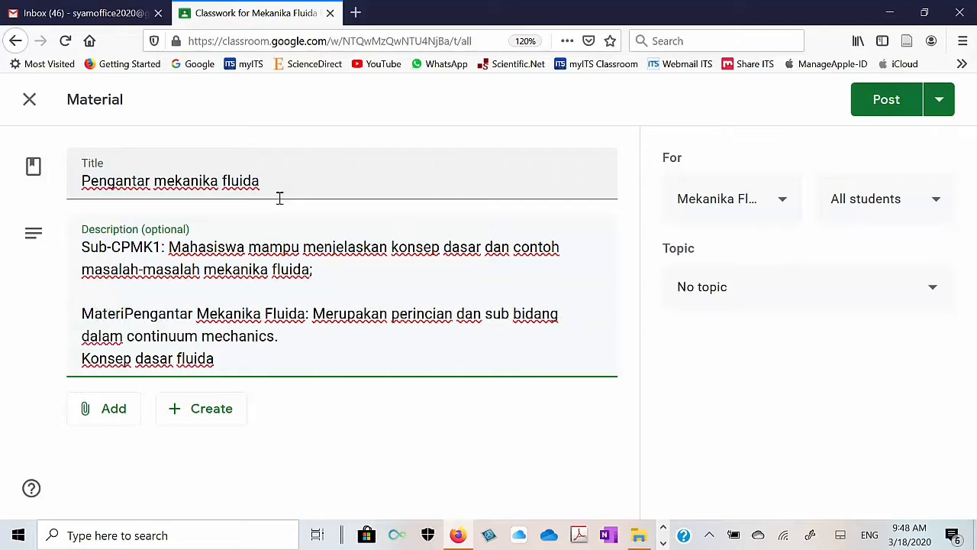
{"action": "type", "text": ":"}
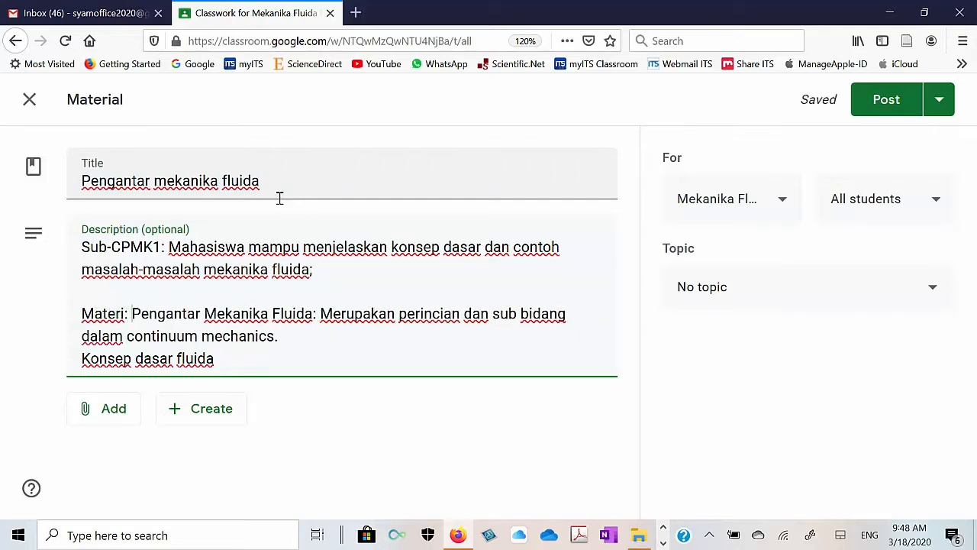
Step: Replace the colon after "Mekanika Fluida" with a hyphen, join "Konsep dasar fluida" to the line above, and end it with a period
{"action": "left_click", "coordinate": [321, 317]}
{"action": "key", "text": "BackSpace"}
{"action": "key", "text": "BackSpace"}
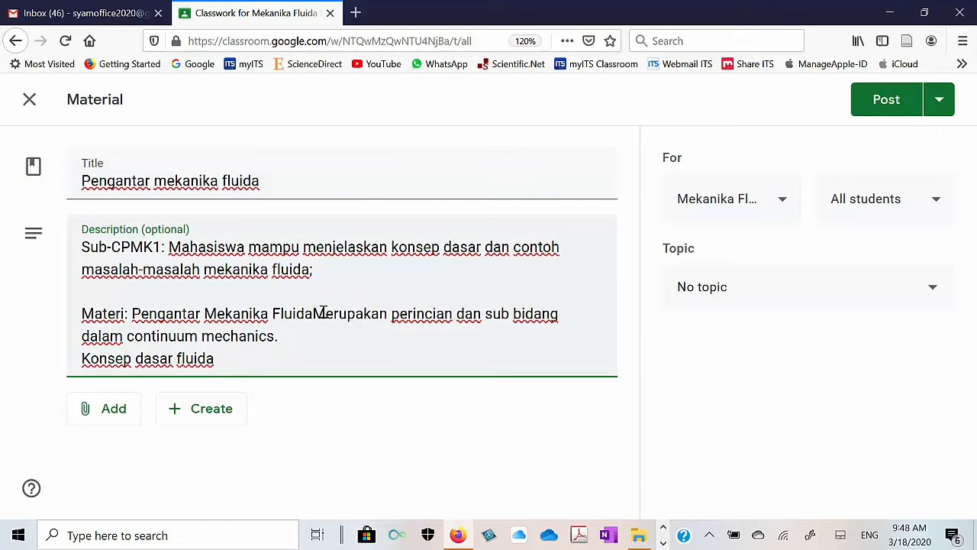
{"action": "type", "text": "-"}
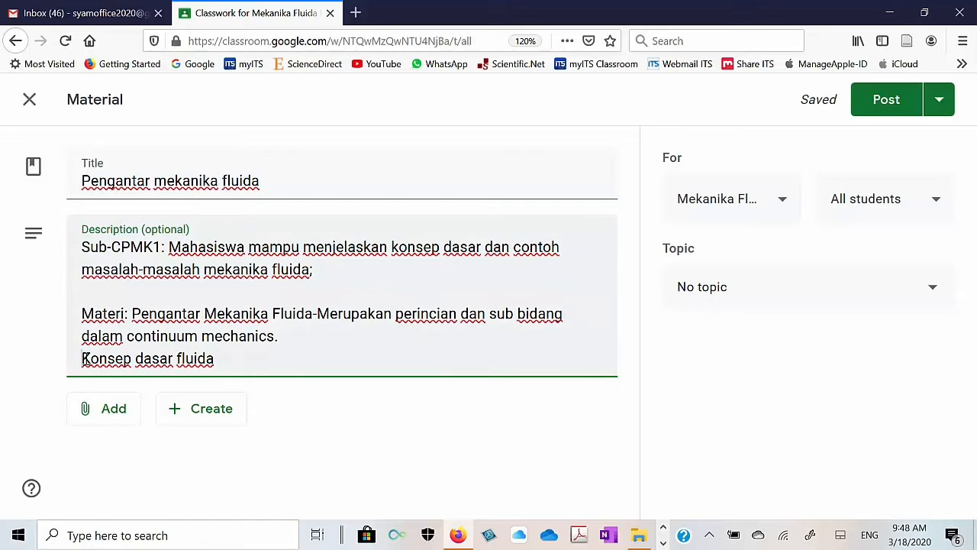
{"action": "key", "text": "BackSpace"}
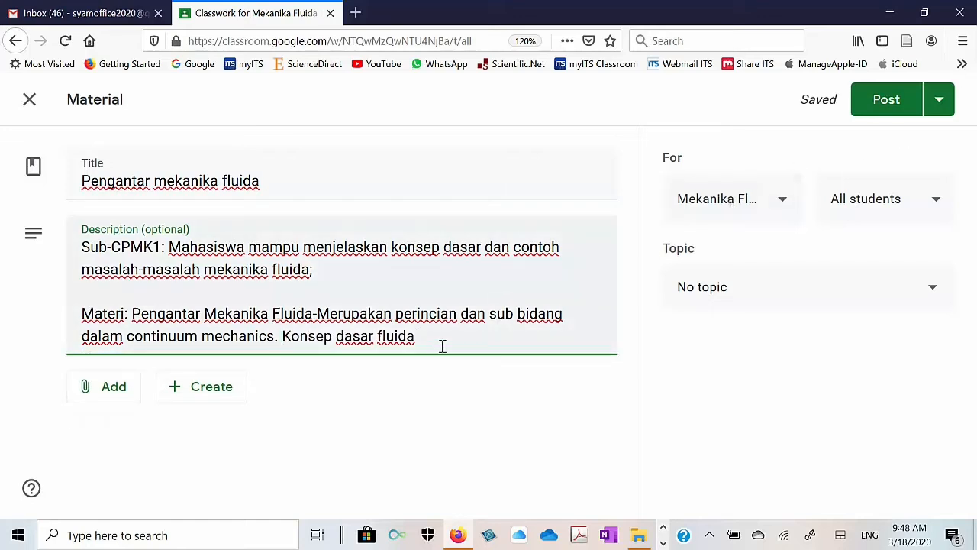
{"action": "key", "text": "BackSpace"}
{"action": "type", "text": "."}
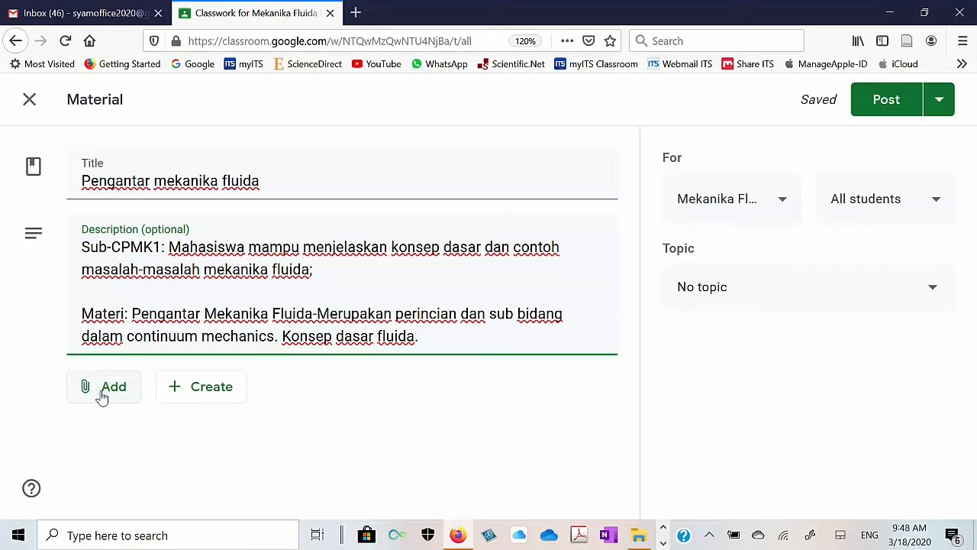
{"action": "left_click", "coordinate": [102, 396]}
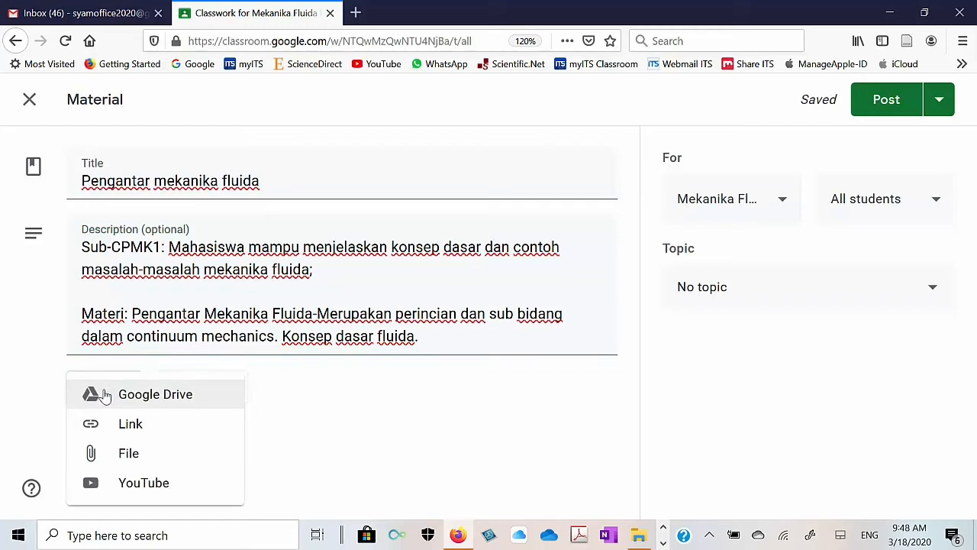
{"action": "left_click", "coordinate": [169, 454]}
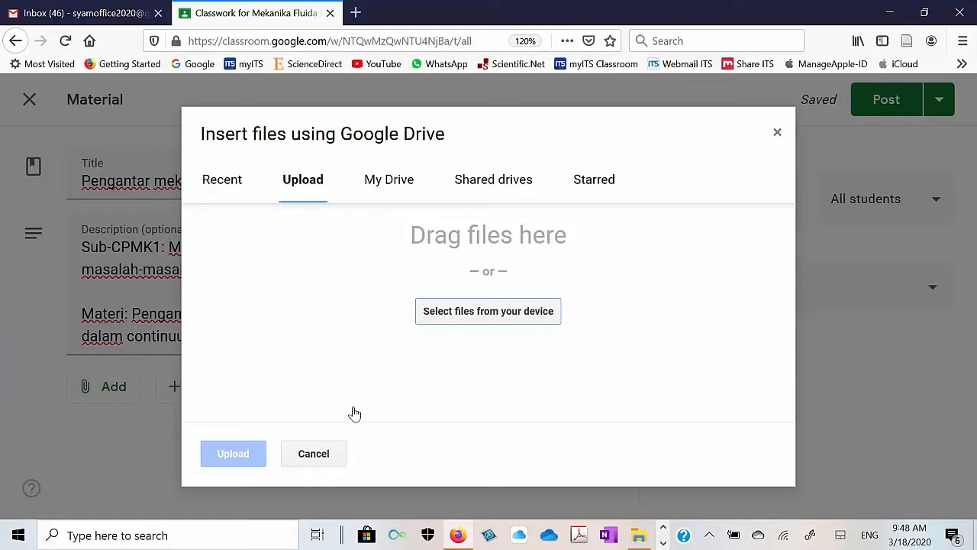
{"action": "left_click", "coordinate": [334, 453]}
Step: Start attaching a file from the device and browse on drive E: to the folder KULIAH-JTF-2016 > MK-MEKFLU-2014
{"action": "left_click", "coordinate": [106, 387]}
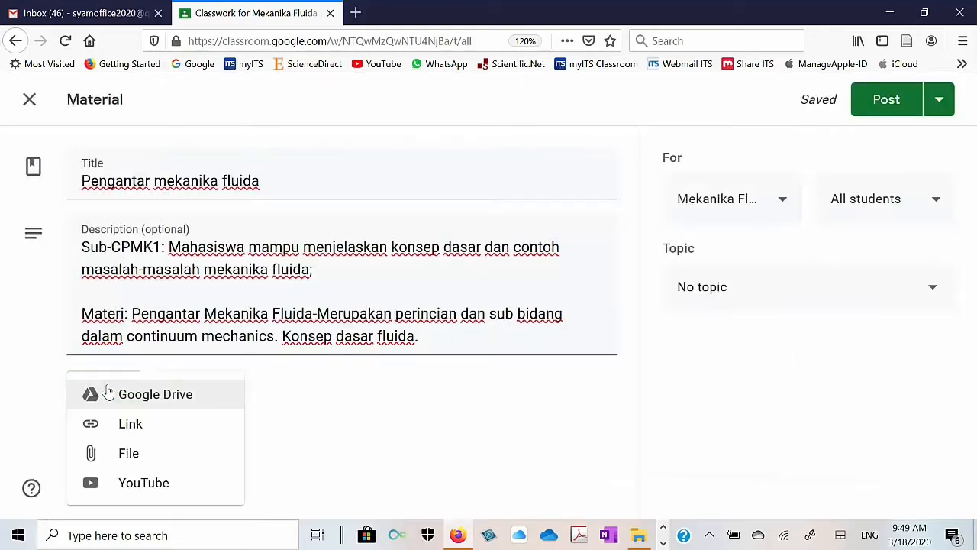
{"action": "left_click", "coordinate": [141, 464]}
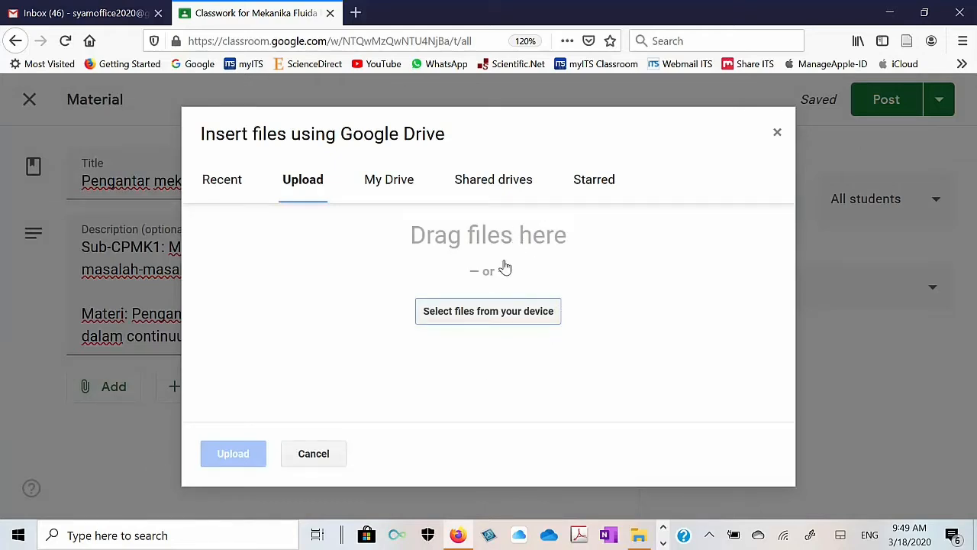
{"action": "left_click", "coordinate": [487, 319]}
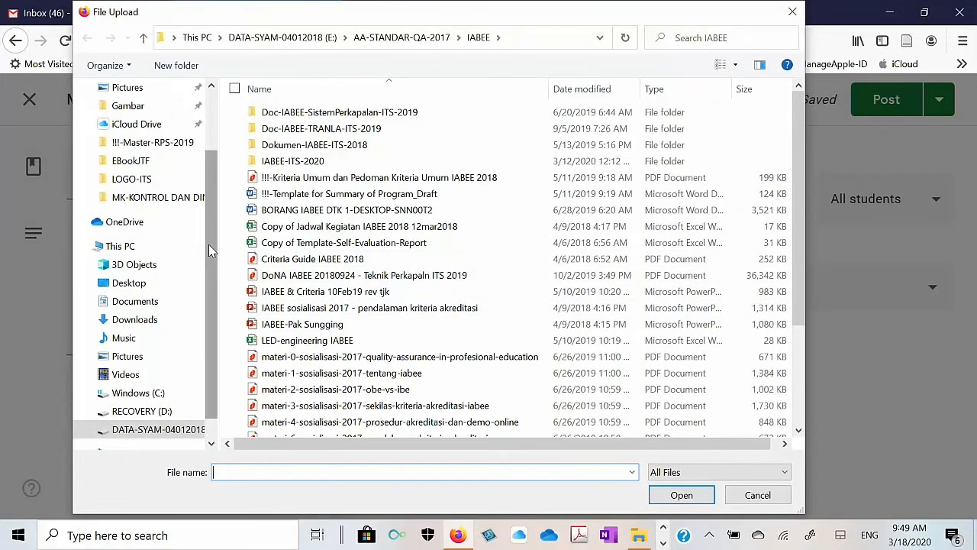
{"action": "scroll", "coordinate": [203, 306], "scroll_direction": "down", "scroll_amount": 1}
{"action": "left_click", "coordinate": [158, 392]}
{"action": "scroll", "coordinate": [350, 233], "scroll_direction": "down", "scroll_amount": 5}
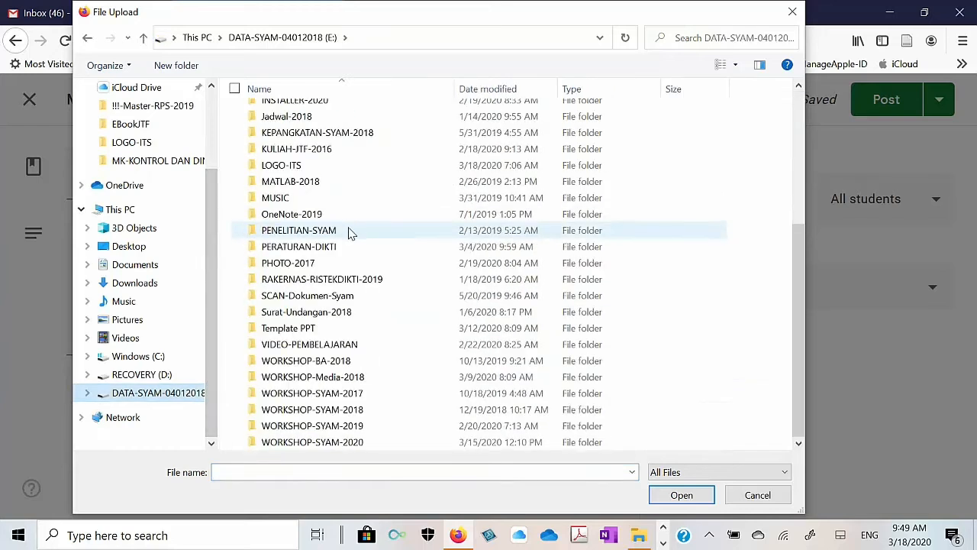
{"action": "scroll", "coordinate": [330, 278], "scroll_direction": "up", "scroll_amount": 5}
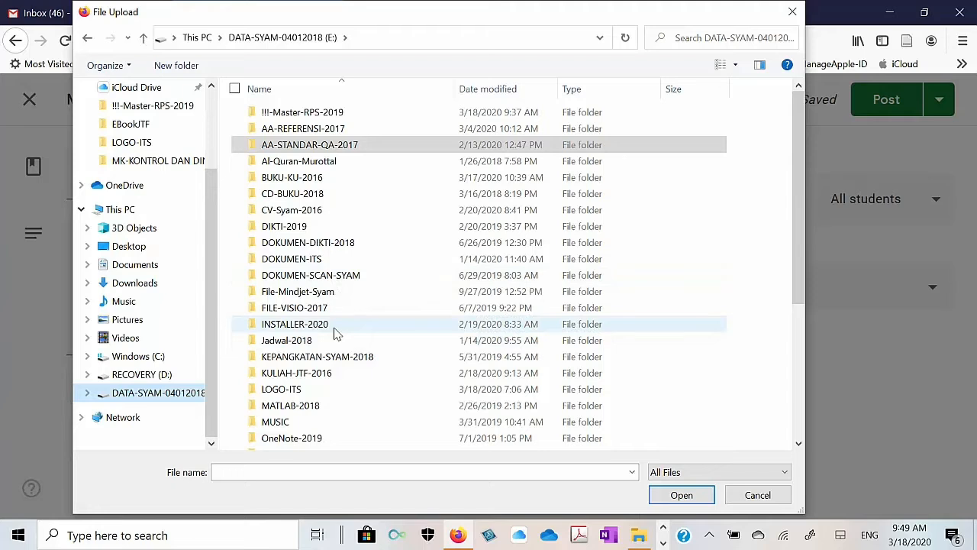
{"action": "scroll", "coordinate": [335, 336], "scroll_direction": "down", "scroll_amount": 3}
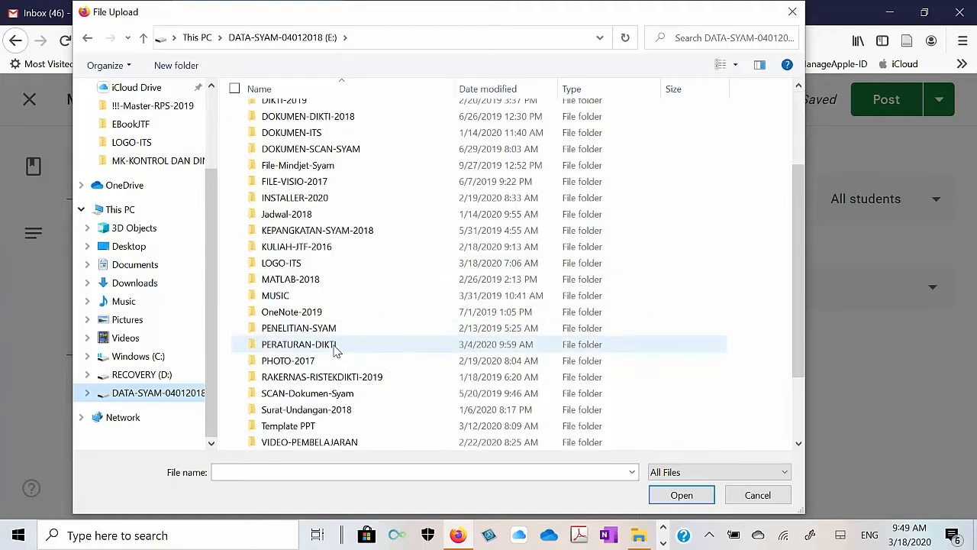
{"action": "double_click", "coordinate": [335, 247]}
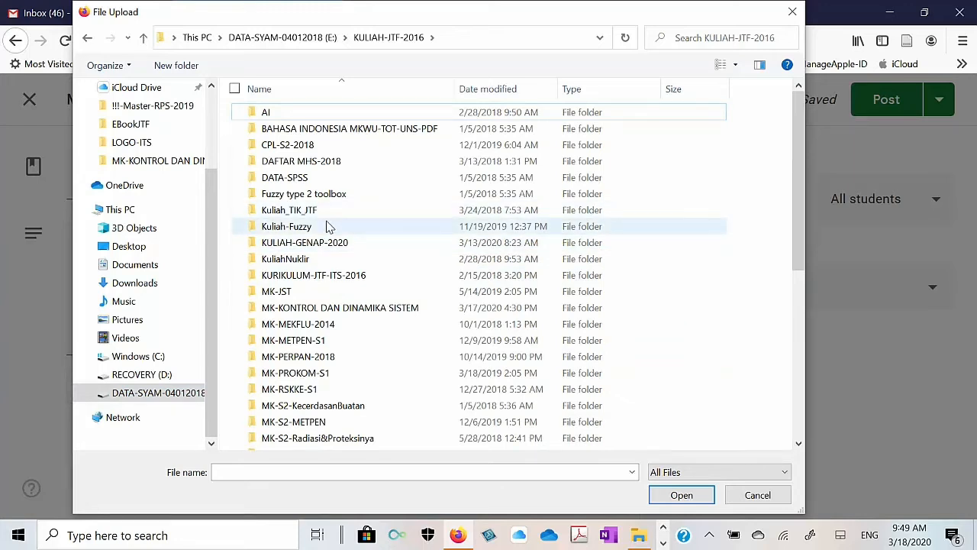
{"action": "scroll", "coordinate": [328, 226], "scroll_direction": "down", "scroll_amount": 3}
{"action": "scroll", "coordinate": [334, 236], "scroll_direction": "down", "scroll_amount": 3}
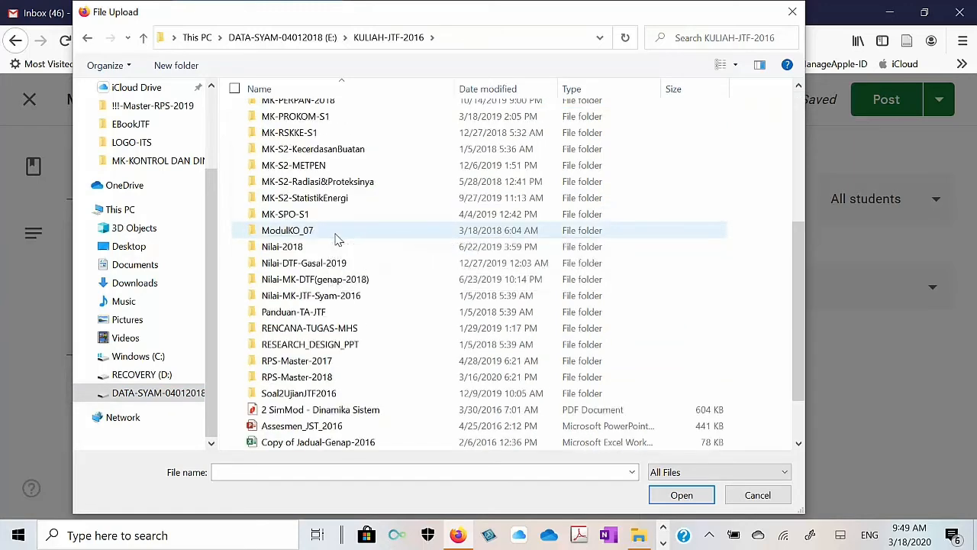
{"action": "scroll", "coordinate": [337, 240], "scroll_direction": "up", "scroll_amount": 6}
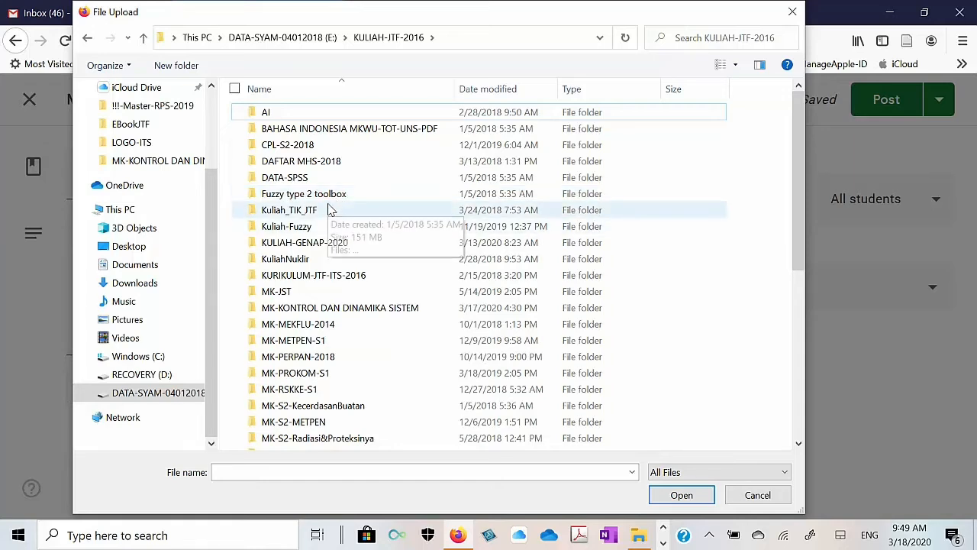
{"action": "double_click", "coordinate": [332, 327]}
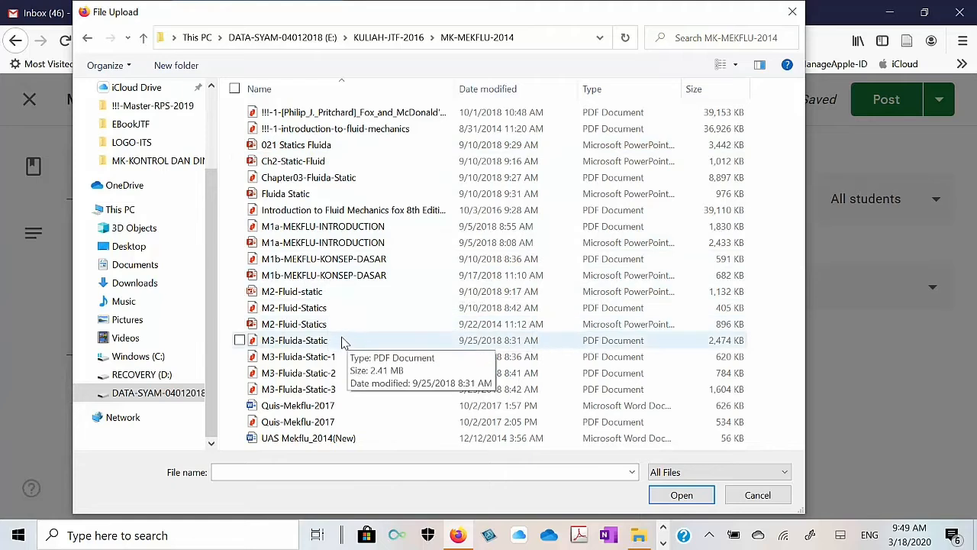
Step: Sort the folder by file type, upload the PDF M1a-MEKFLU-INTRODUCTION as the attachment, and post the material
{"action": "left_click", "coordinate": [608, 90]}
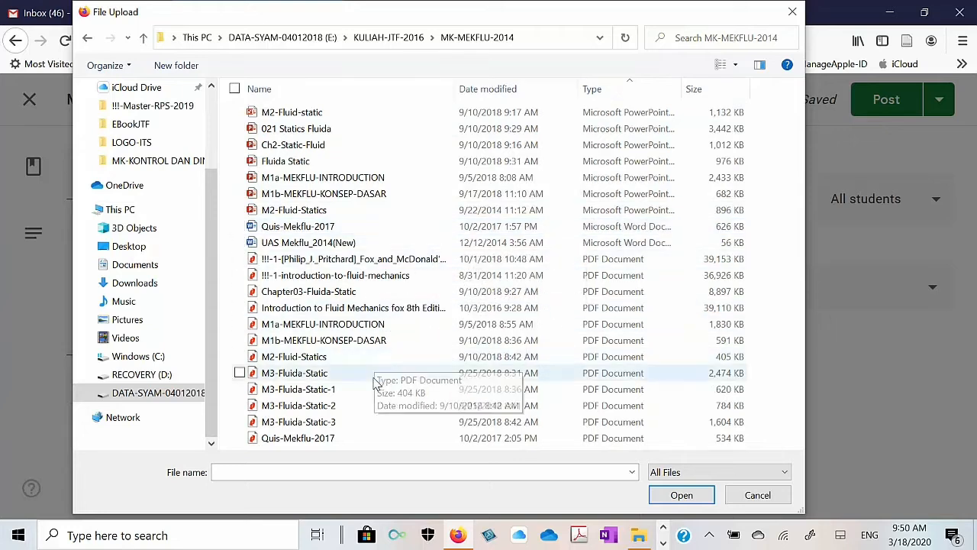
{"action": "left_click", "coordinate": [378, 325]}
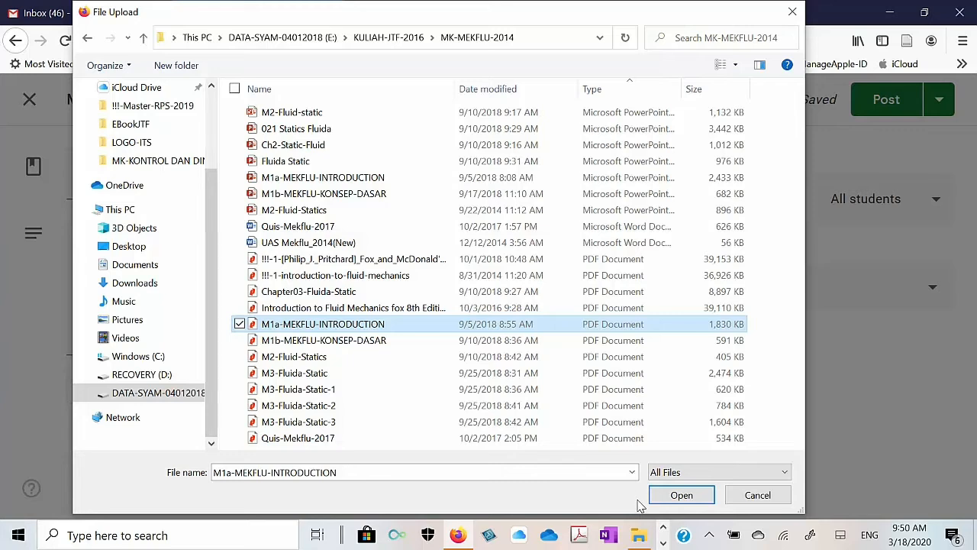
{"action": "left_click", "coordinate": [680, 495]}
{"action": "left_click", "coordinate": [224, 455]}
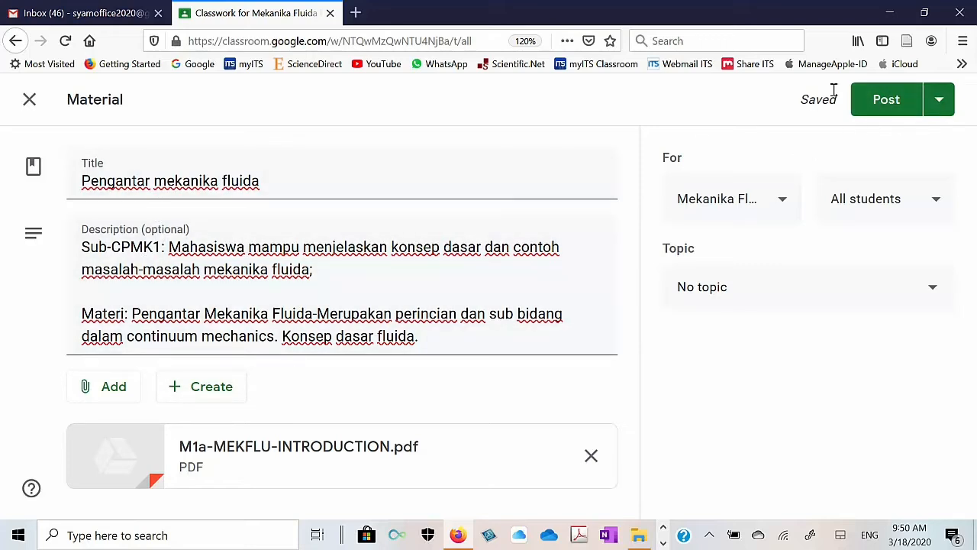
{"action": "left_click", "coordinate": [887, 100]}
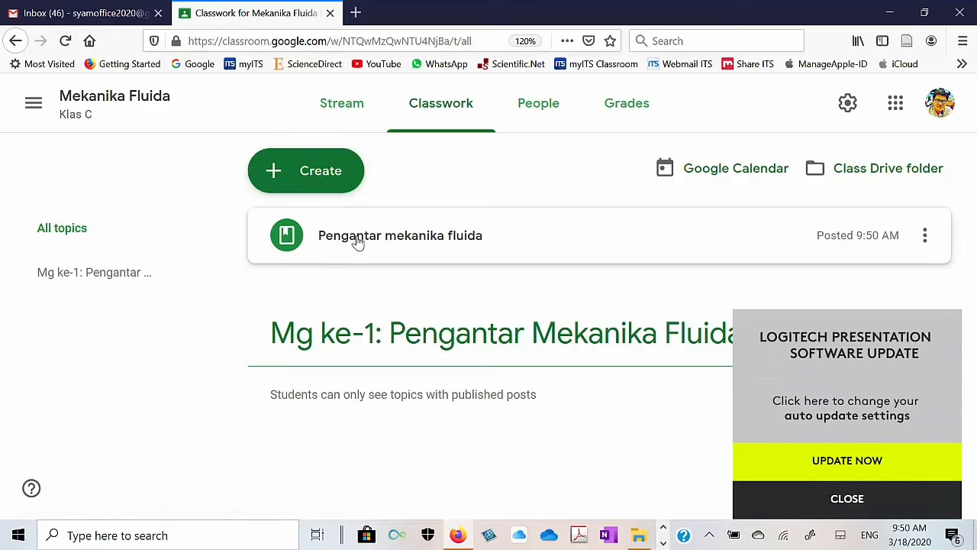
Step: Move the material "Pengantar mekanika fluida" under the topic "Mg ke-1: Pengantar Mekanika Fluida", dismiss the software update notice, and review the posted material's details
{"action": "left_click_drag", "start_coordinate": [357, 241], "coordinate": [375, 355]}
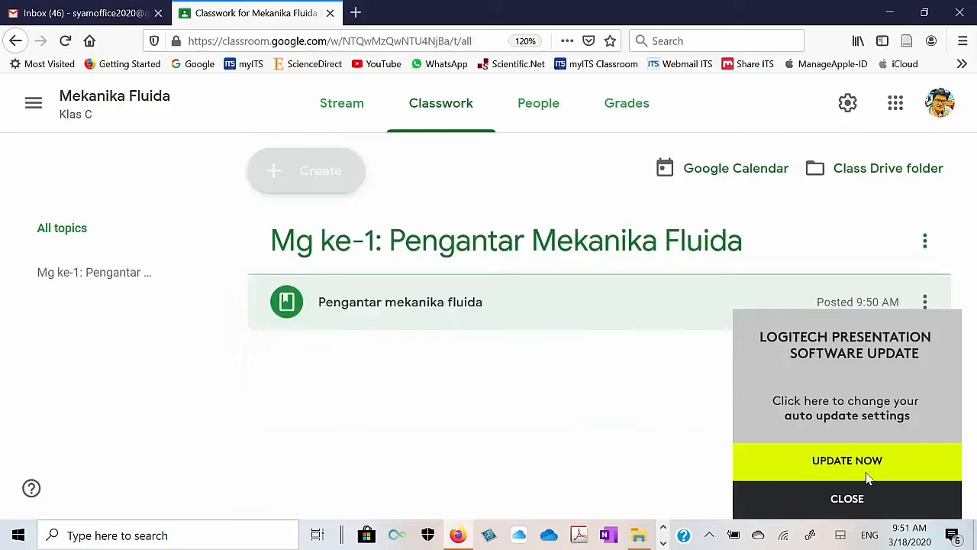
{"action": "left_click", "coordinate": [865, 500]}
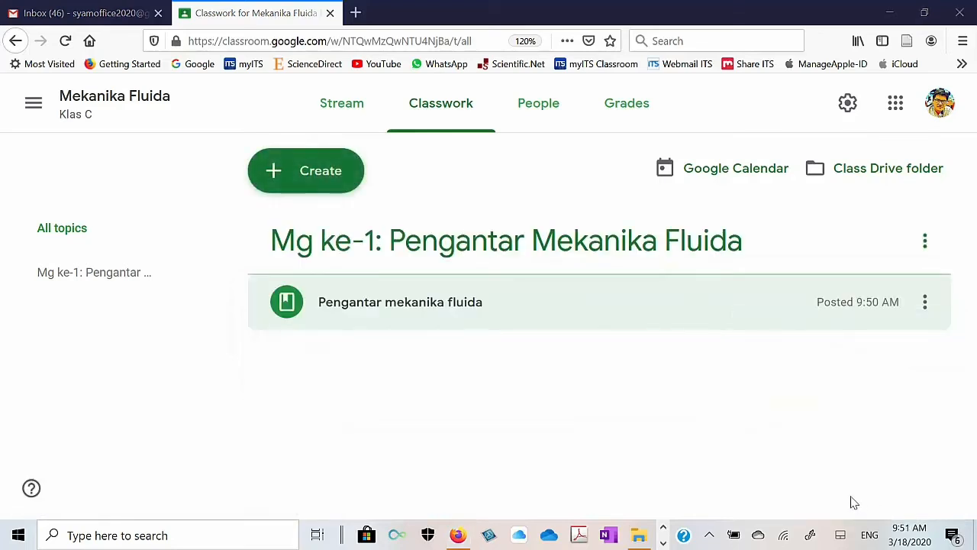
{"action": "left_click", "coordinate": [416, 310]}
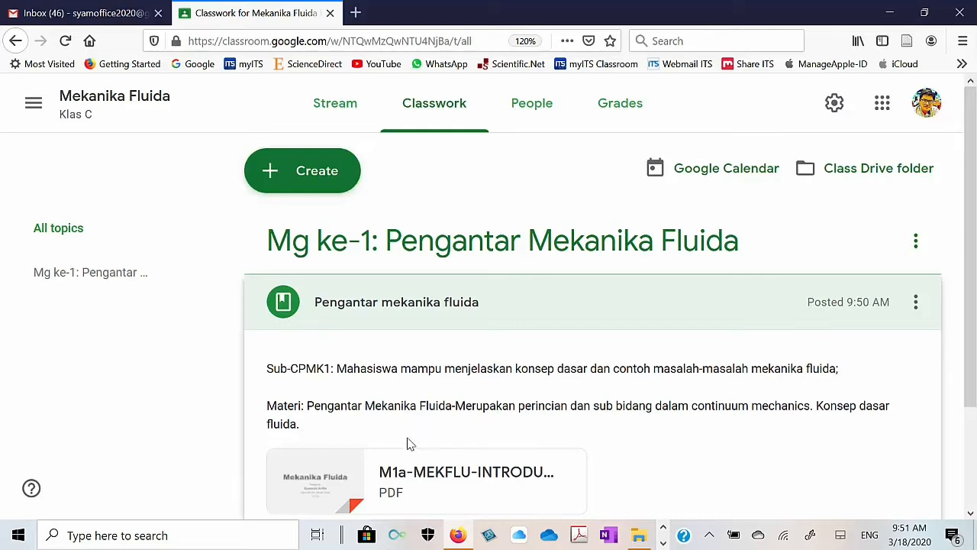
{"action": "scroll", "coordinate": [408, 440], "scroll_direction": "down", "scroll_amount": 3}
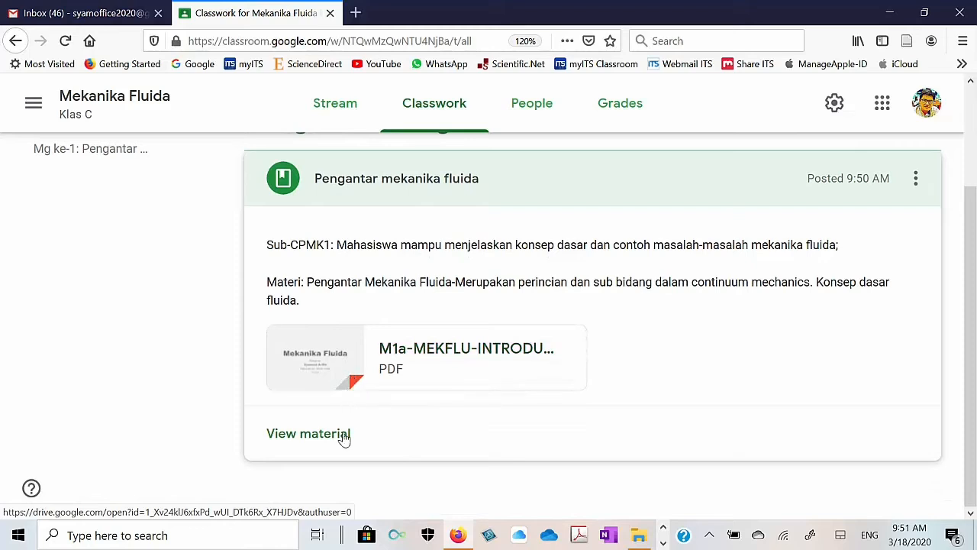
{"action": "scroll", "coordinate": [441, 385], "scroll_direction": "up", "scroll_amount": 3}
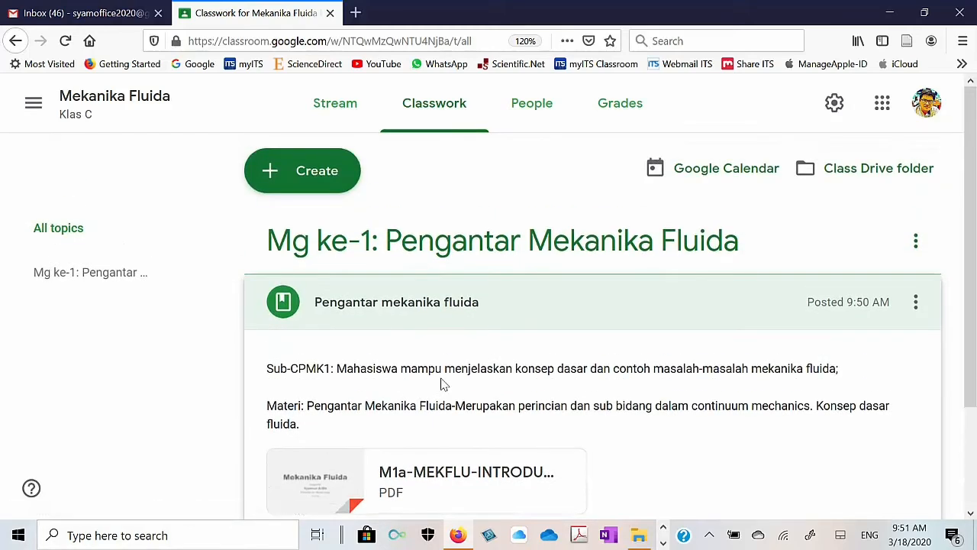
Step: Create a new assignment titled "menyelesaiakan soal prinsip mekanika fluida"
{"action": "left_click", "coordinate": [324, 172]}
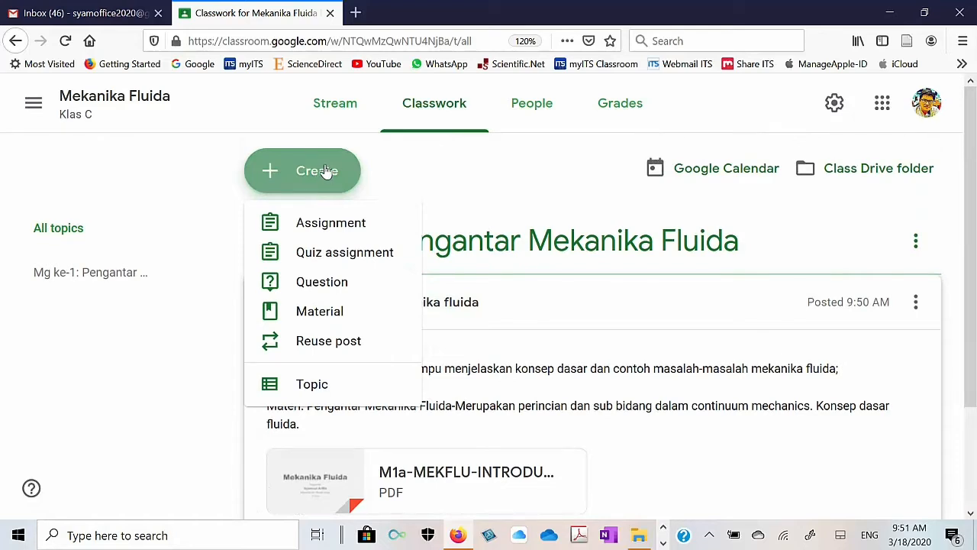
{"action": "left_click", "coordinate": [338, 226]}
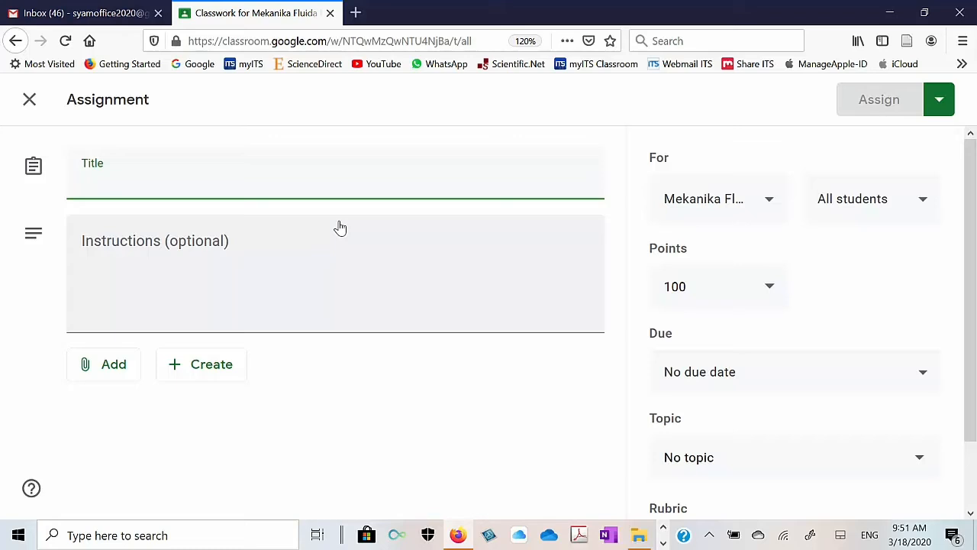
{"action": "type", "text": "men"}
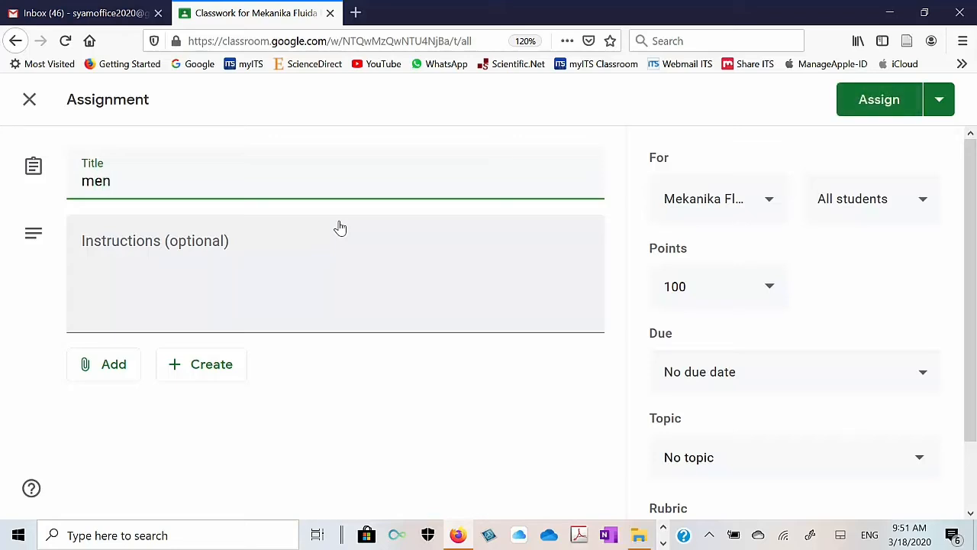
{"action": "type", "text": "yelesaiak"}
{"action": "key", "text": "BackSpace"}
{"action": "type", "text": "an soal"}
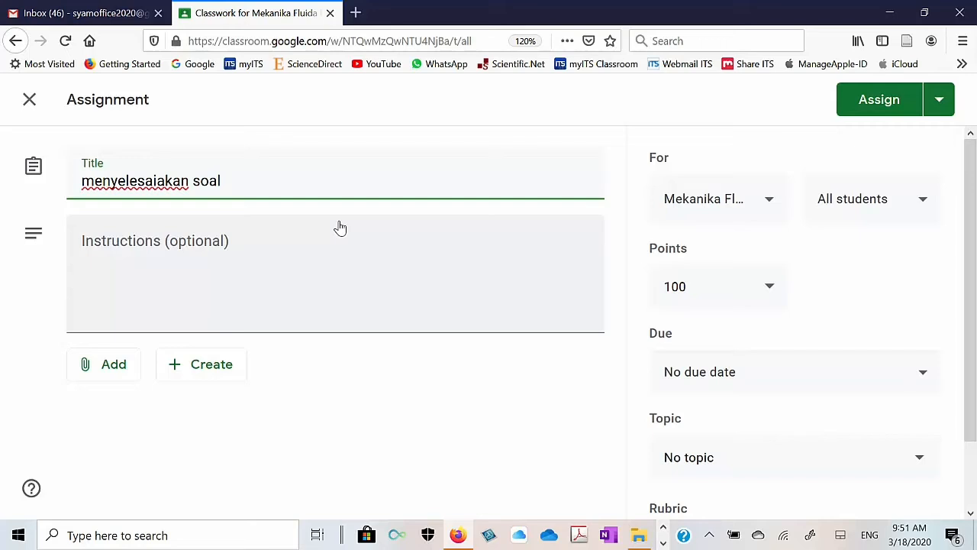
{"action": "type", "text": " prinsip mekanika fluida"}
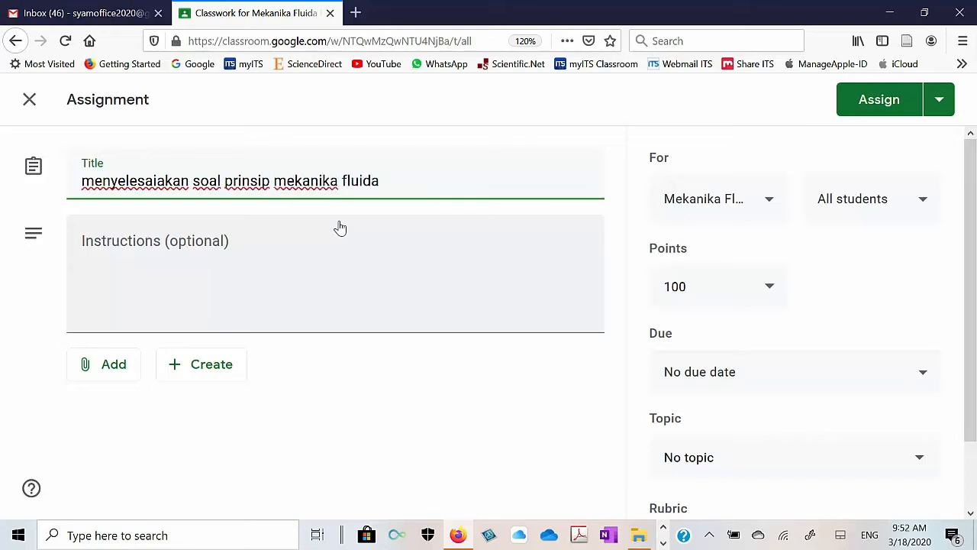
Step: Start the assignment instructions with "Panduan pengerjaan tugas:" and a new line "1. Pilihlah soal yg ada dalam buku ajar yg dirujuk pada bab-1;"
{"action": "left_click", "coordinate": [233, 237]}
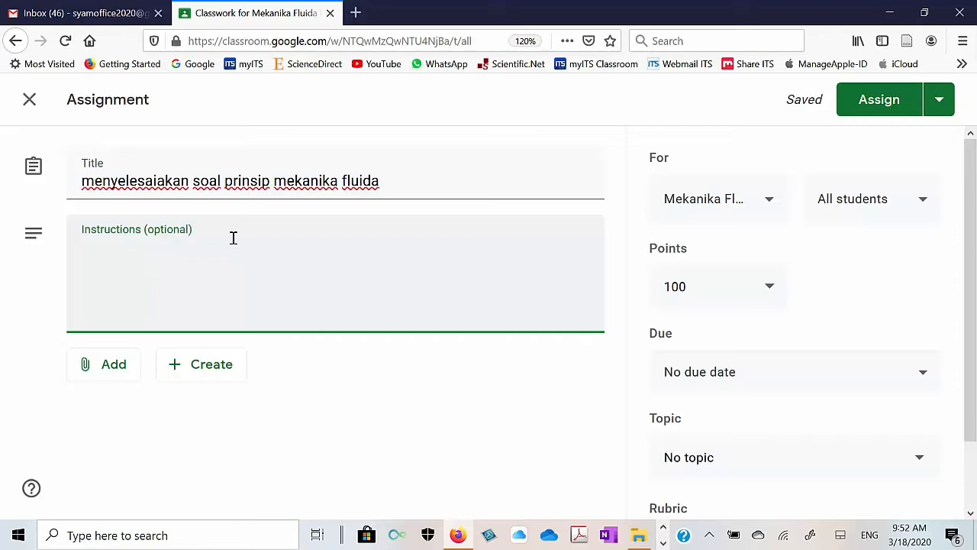
{"action": "type", "text": "Panduan "}
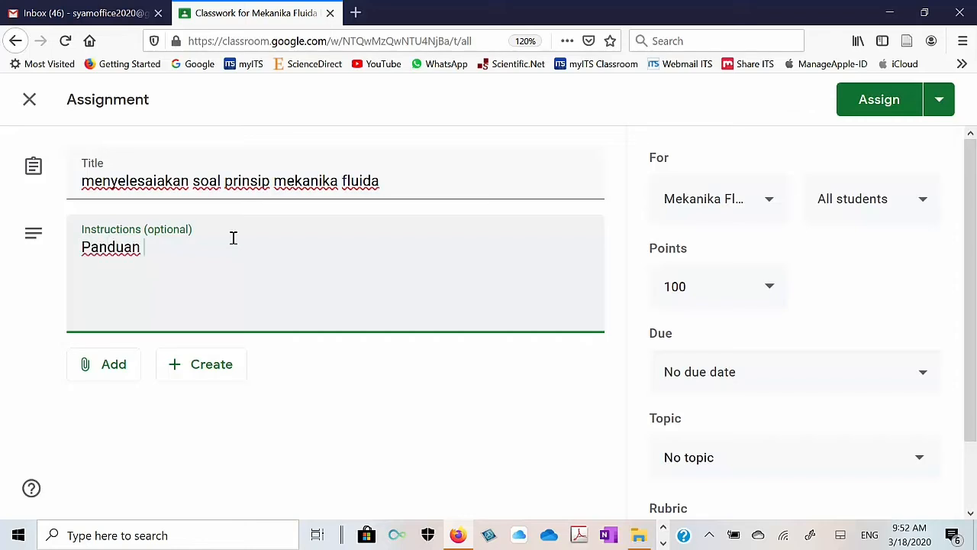
{"action": "type", "text": "pengerjaan tu"}
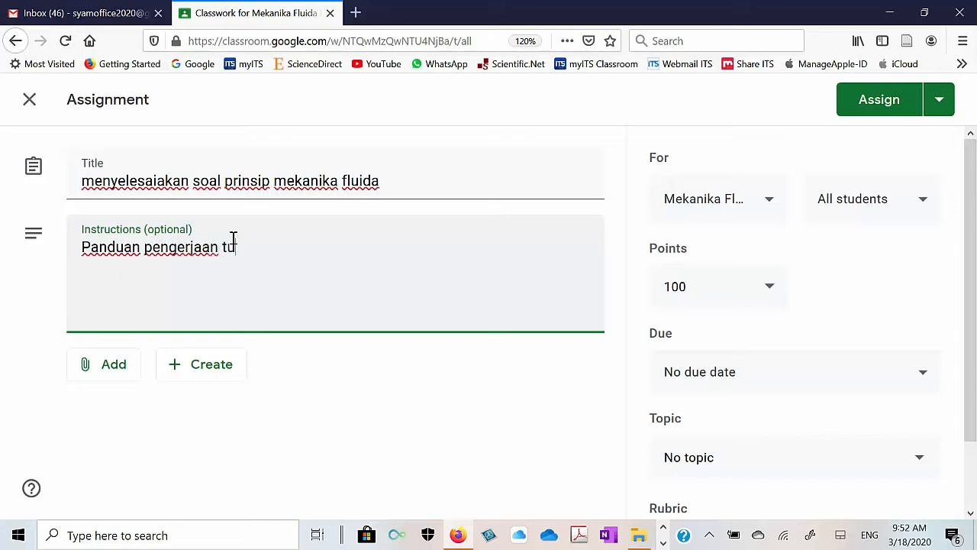
{"action": "type", "text": "gas:"}
{"action": "key", "text": "Return"}
{"action": "type", "text": "1. Pilihlah soal"}
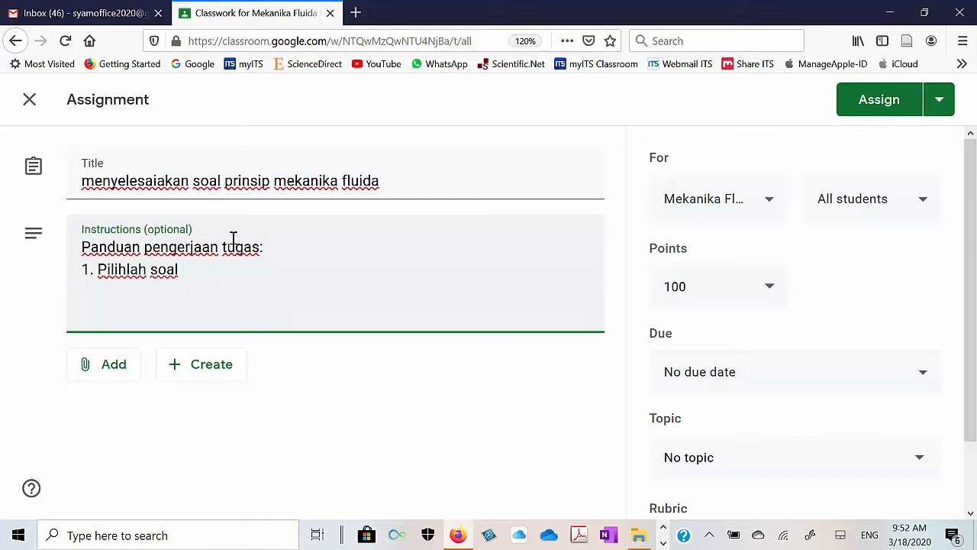
{"action": "type", "text": " yg ada dalam buku"}
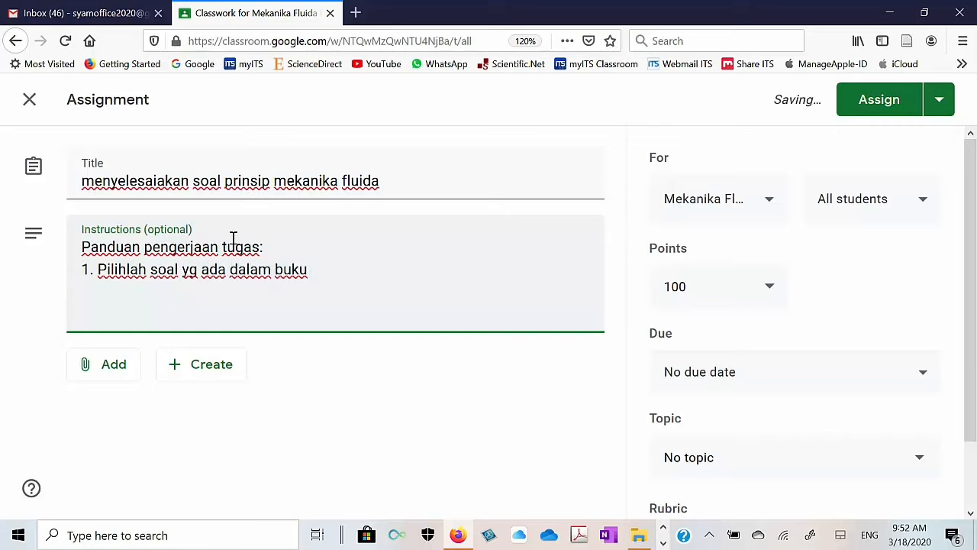
{"action": "type", "text": " ajar yg d"}
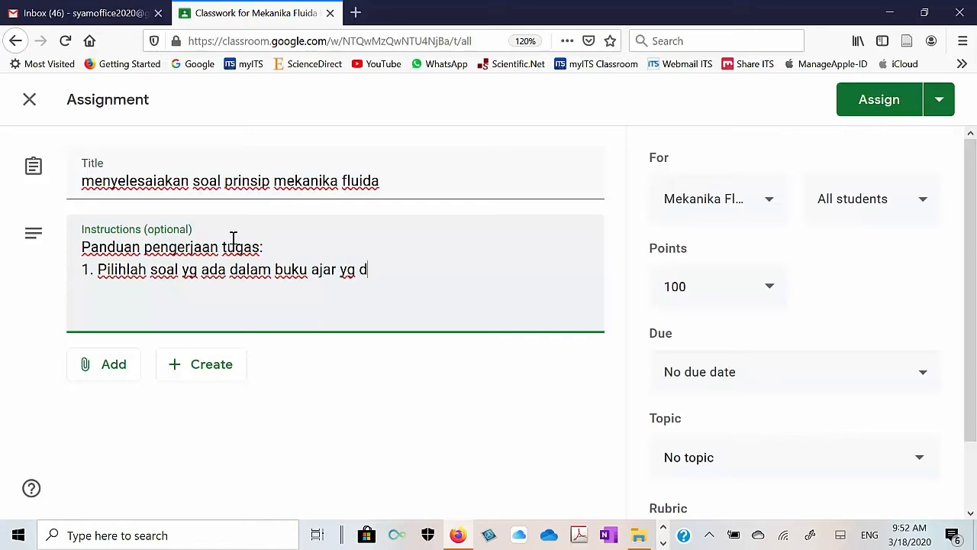
{"action": "type", "text": "irujuk pada "}
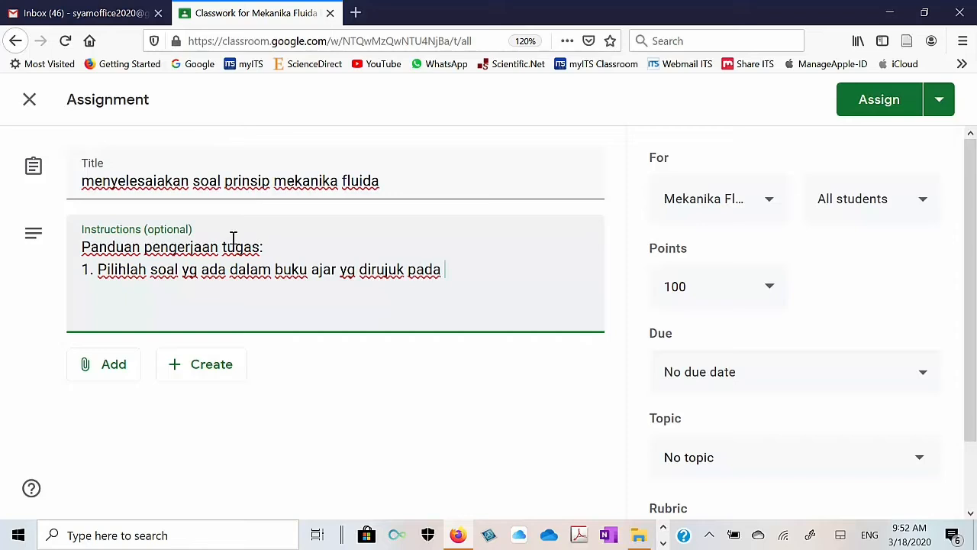
{"action": "type", "text": "bab-1;"}
{"action": "key", "text": "Return"}
Step: Begin the second instruction line with "2. selesaikan" and insert "2" before "soal" in the first instruction
{"action": "type", "text": "3"}
{"action": "key", "text": "BackSpace"}
{"action": "type", "text": "2. se"}
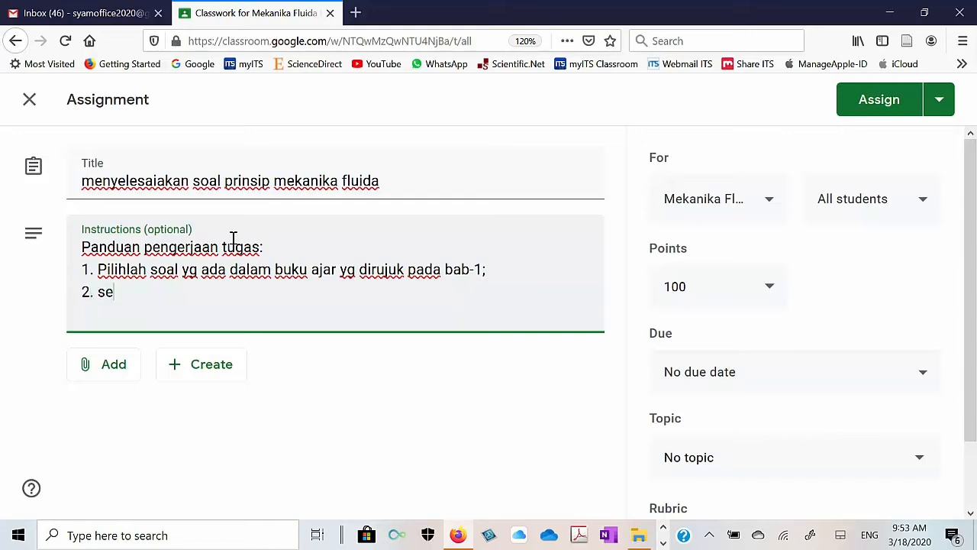
{"action": "type", "text": "lesaikan"}
{"action": "left_click", "coordinate": [149, 269]}
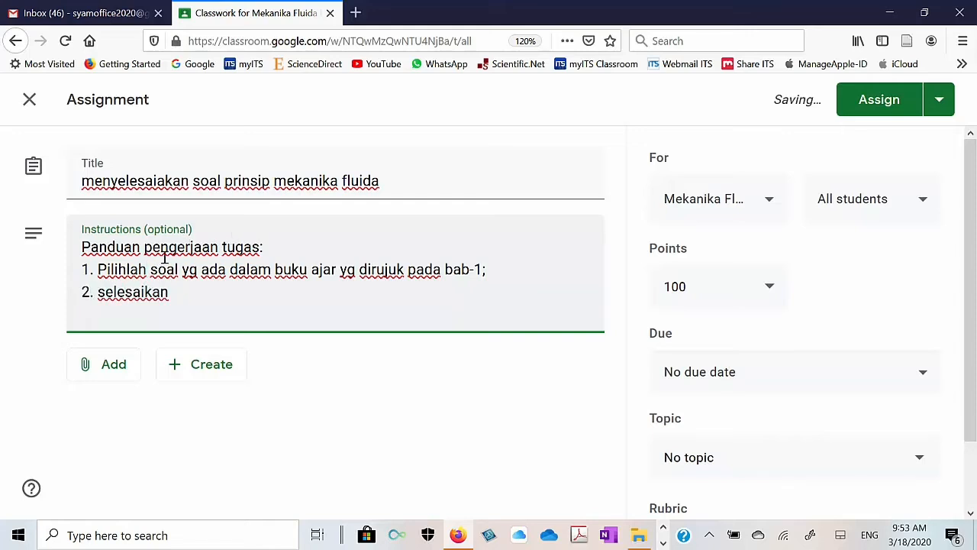
{"action": "type", "text": "2"}
Step: Continue the second instruction after "selesaikan" with "soal tersebut dg sistimatika: Sola,"
{"action": "left_click", "coordinate": [184, 299]}
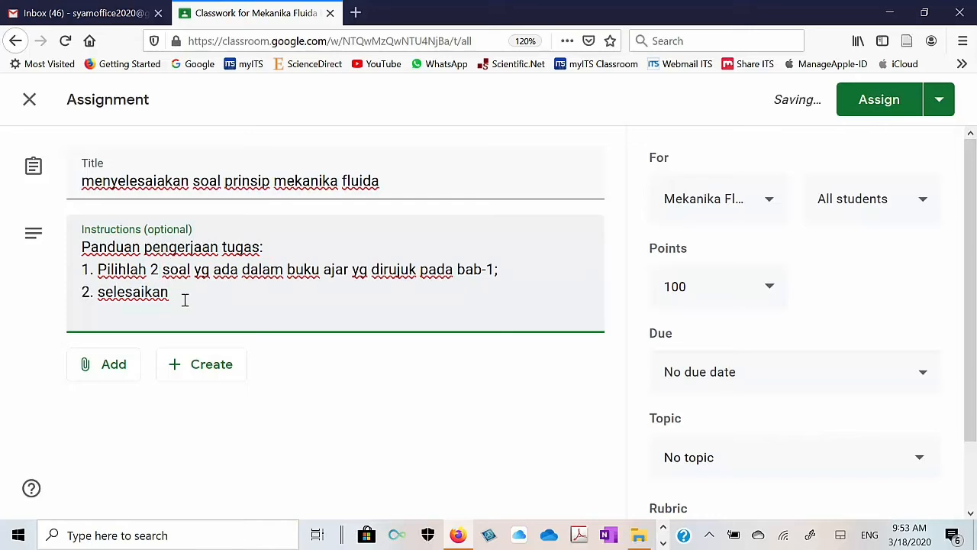
{"action": "type", "text": "soal t"}
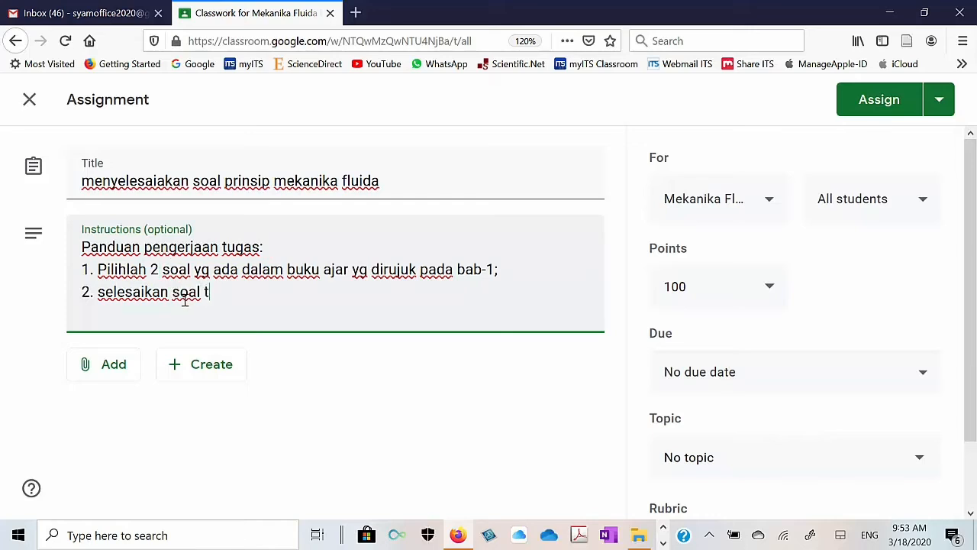
{"action": "type", "text": "ersebut "}
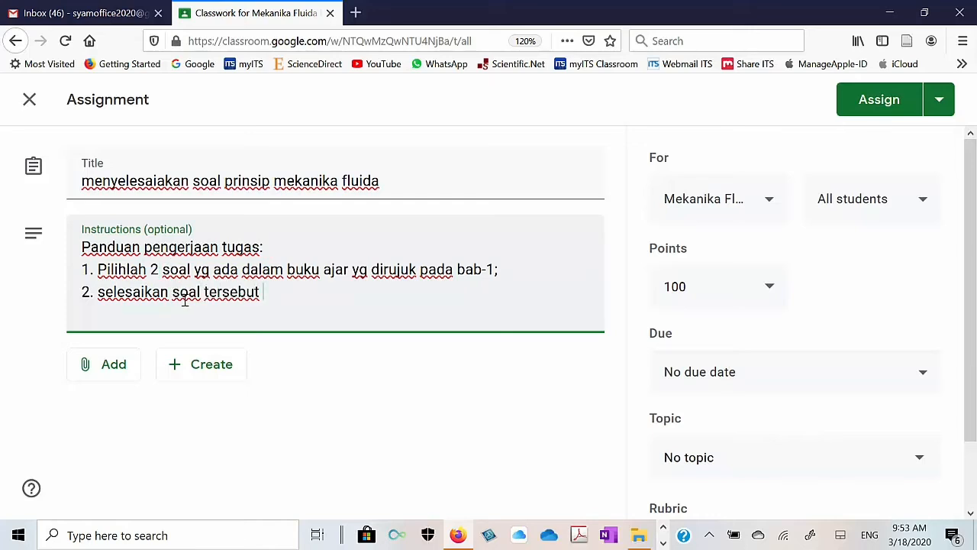
{"action": "type", "text": "dg"}
{"action": "type", "text": " si"}
{"action": "type", "text": "stimati"}
{"action": "type", "text": "ka"}
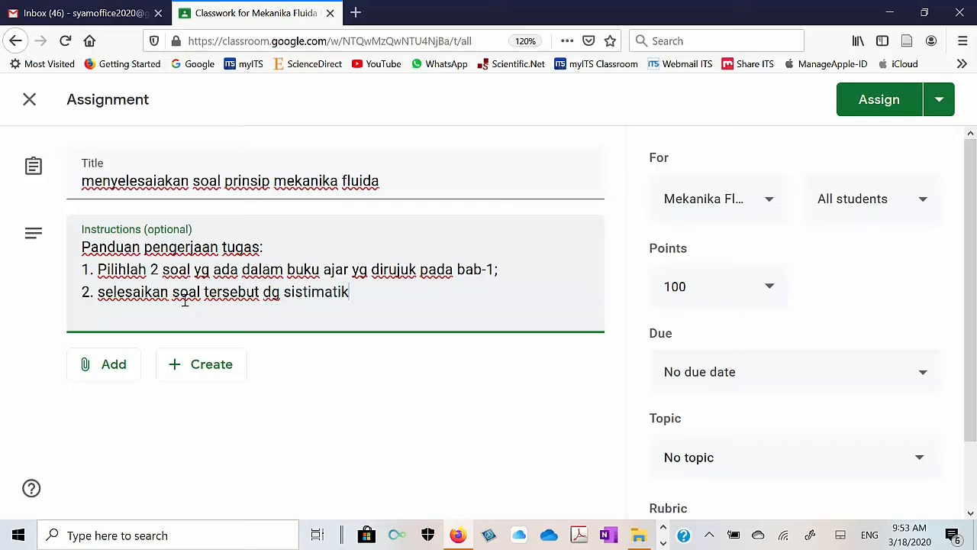
{"action": "type", "text": ";"}
{"action": "key", "text": "BackSpace"}
{"action": "type", "text": ": Sola,"}
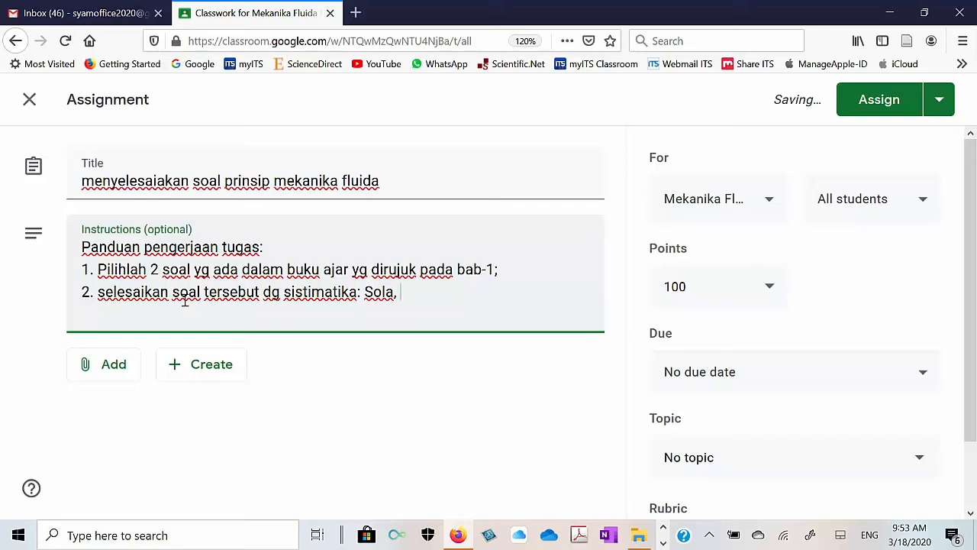
Step: Complete the second instruction with "yg ditanyakan, asumsi, skema fluida, uraian jawab, hasil, dan komentar hasil;" and start a new line
{"action": "type", "text": " yg ditanyakan, asumsi, skema "}
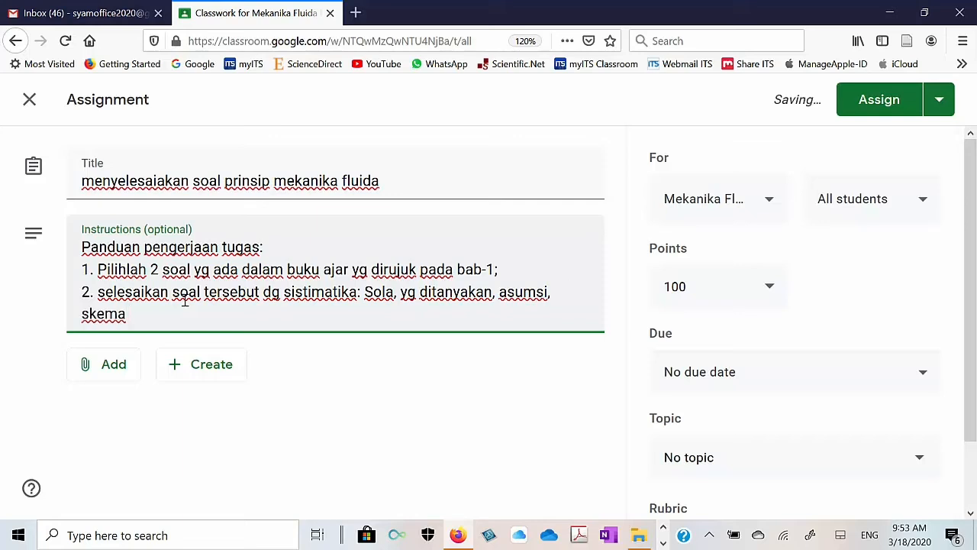
{"action": "type", "text": "fluida, ura"}
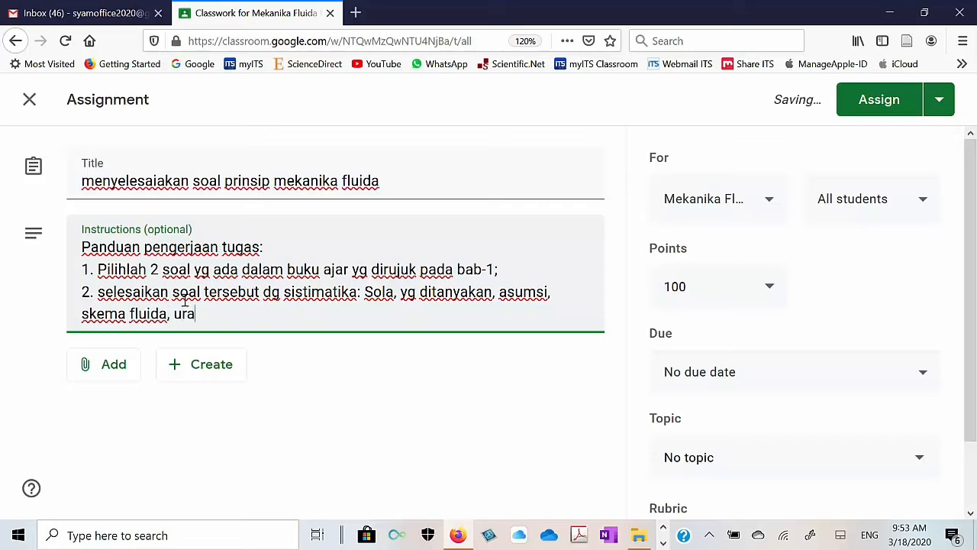
{"action": "type", "text": "ian jawab, "}
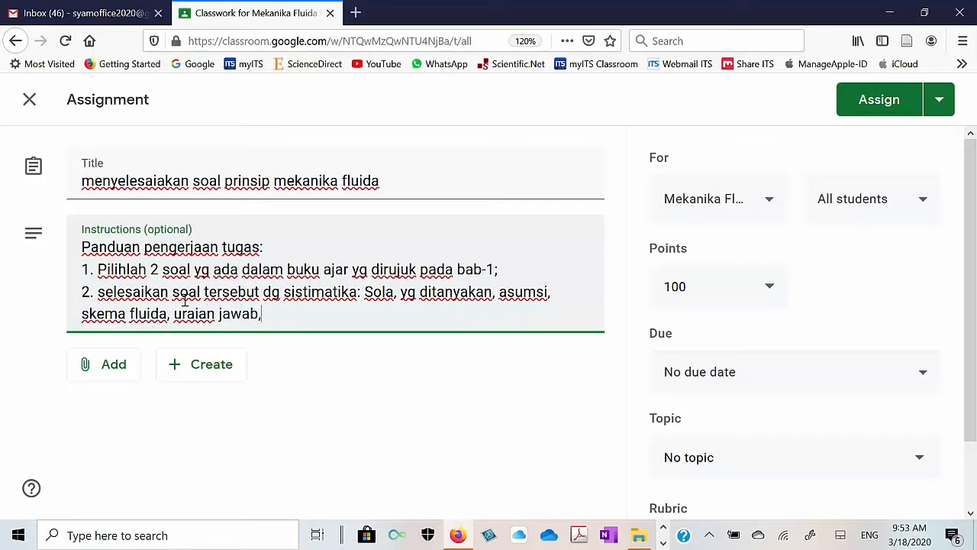
{"action": "type", "text": "hasil, dan "}
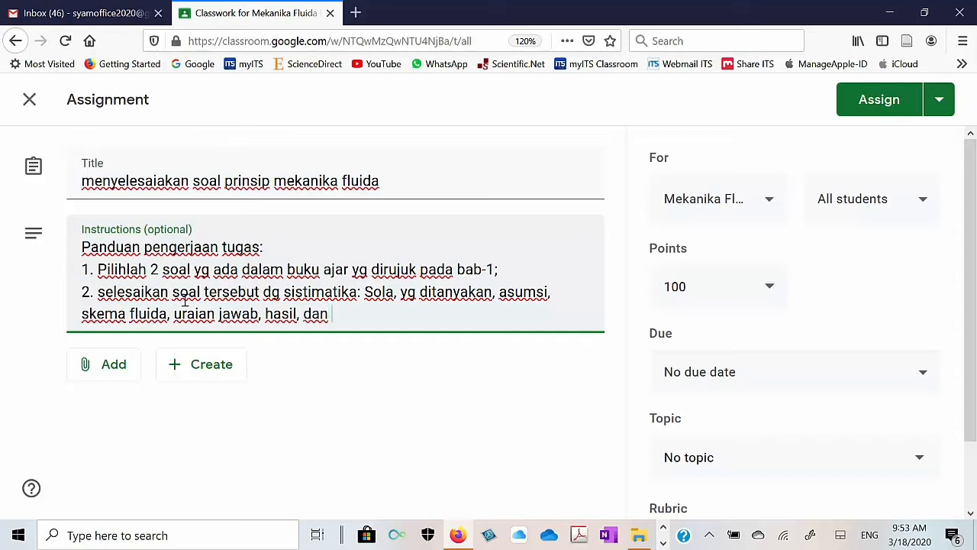
{"action": "type", "text": "komentar ha"}
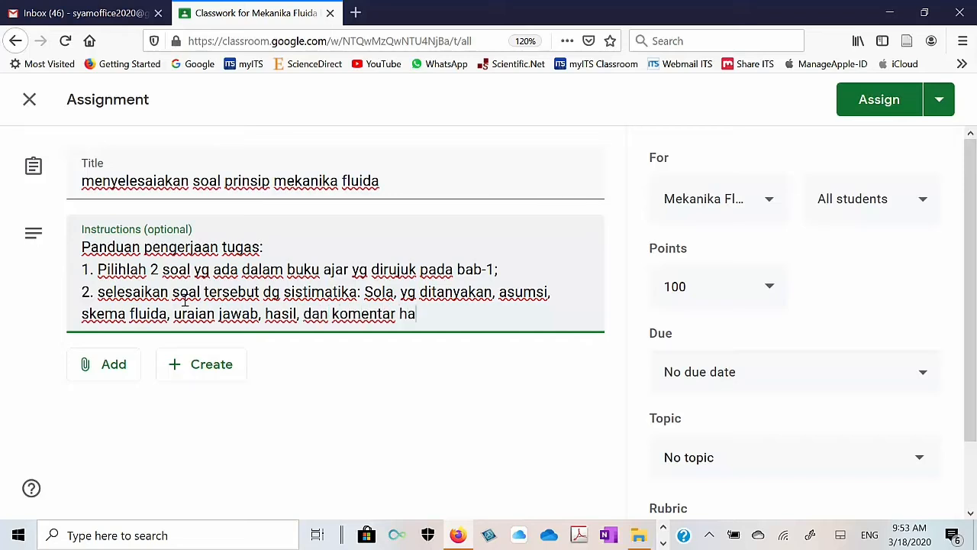
{"action": "type", "text": "sil"}
{"action": "type", "text": ";"}
{"action": "key", "text": "Return"}
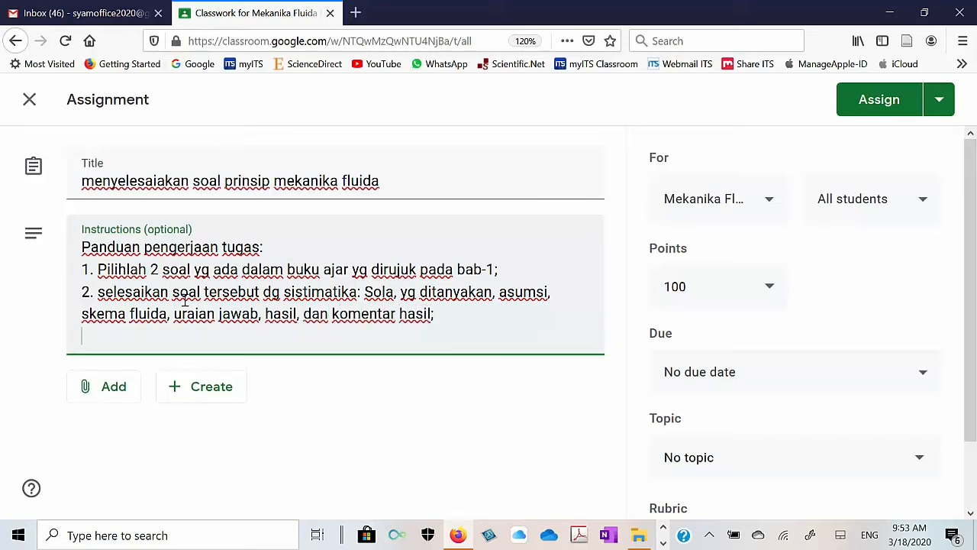
Step: Write the third instruction as "3. tuliskan jawaban Anda dalam format Word...." and start a new line
{"action": "type", "text": "2"}
{"action": "key", "text": "BackSpace"}
{"action": "type", "text": "3. tuliskan jawab"}
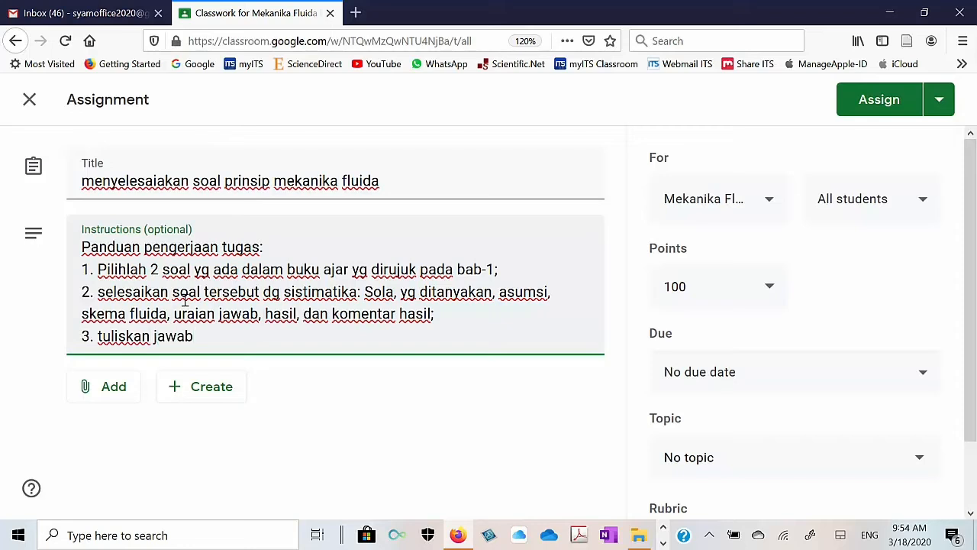
{"action": "type", "text": "an Anda dalam "}
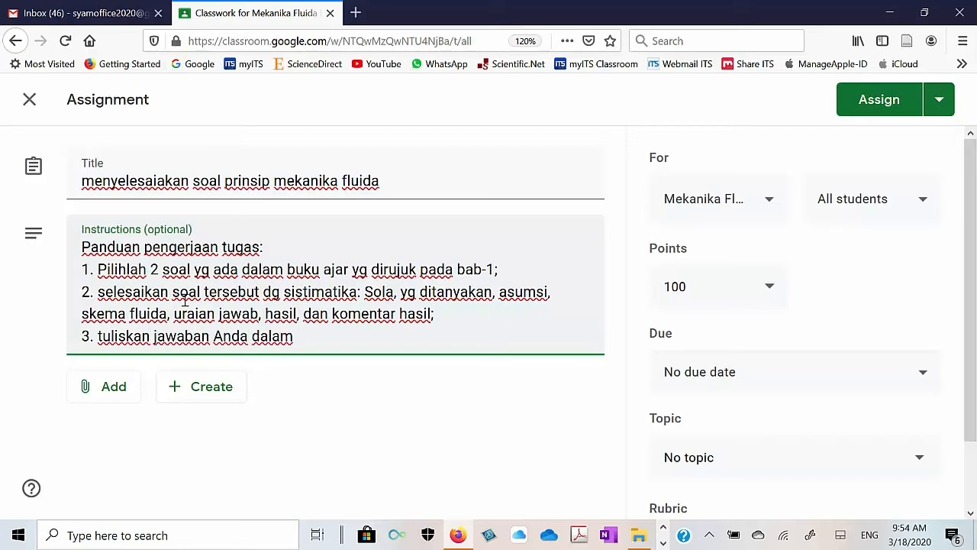
{"action": "type", "text": "format Word"}
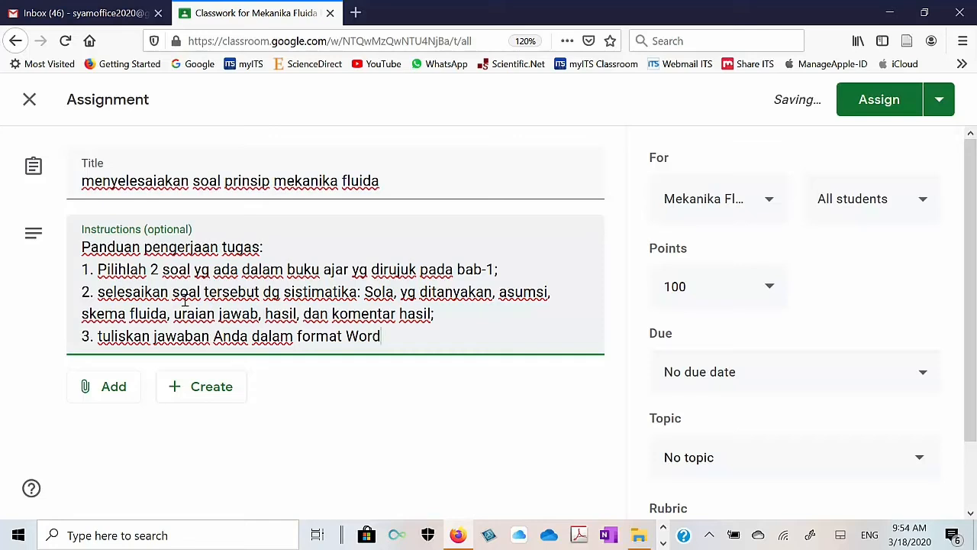
{"action": "type", "text": "...."}
{"action": "key", "text": "Return"}
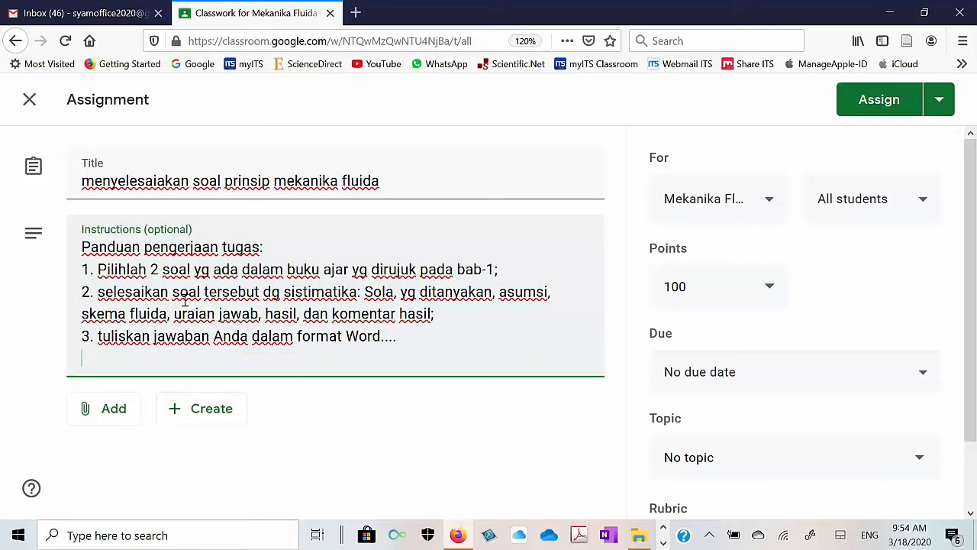
Step: Write the fourth instruction as "4. File tugas Anda berilah nama dg sistimatika sbb. : T1-NRP-NamaMhs;" and start a new line
{"action": "type", "text": "4. File tu"}
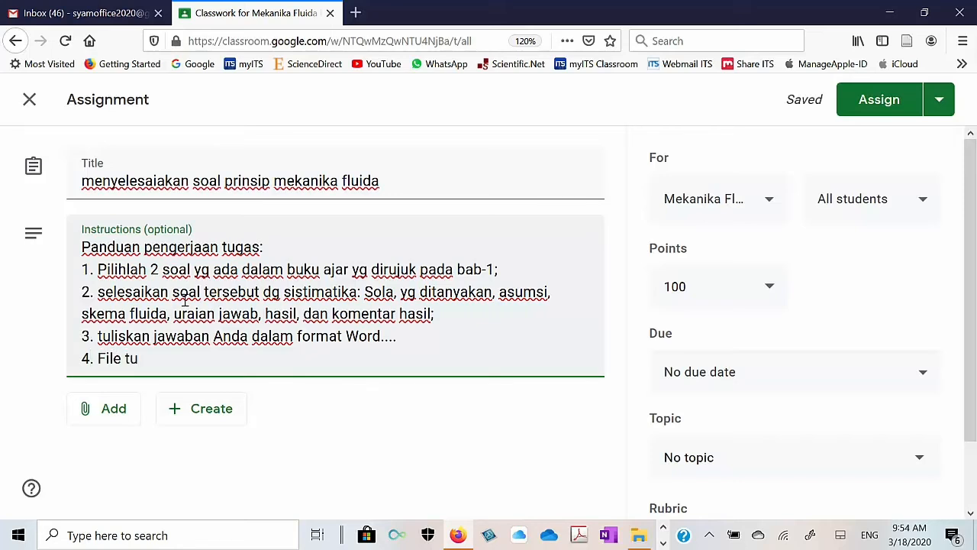
{"action": "type", "text": "gas A"}
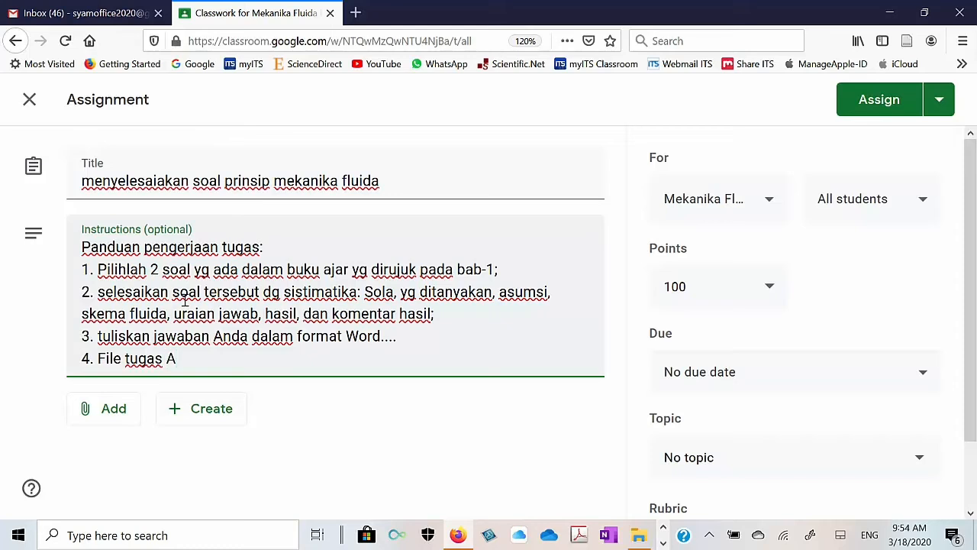
{"action": "type", "text": "nda berilah"}
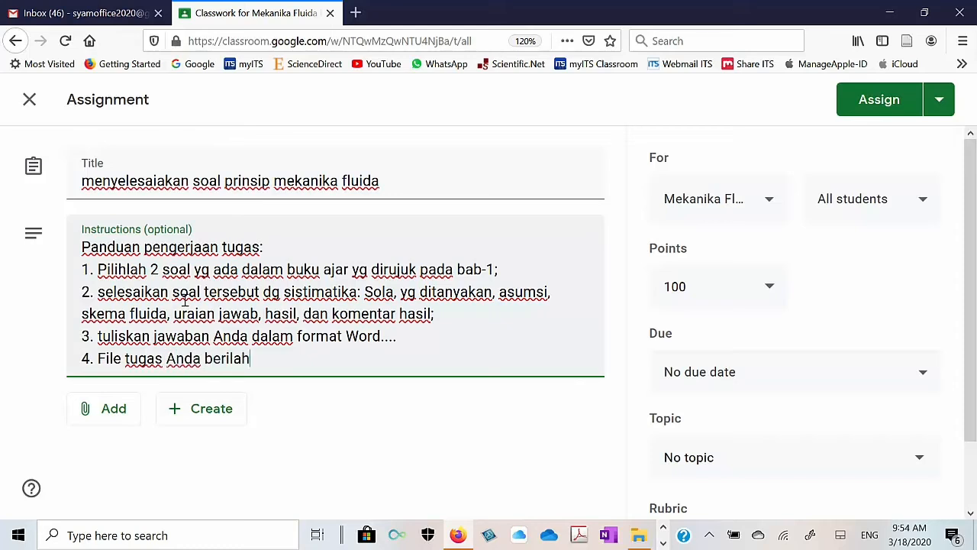
{"action": "type", "text": " nama"}
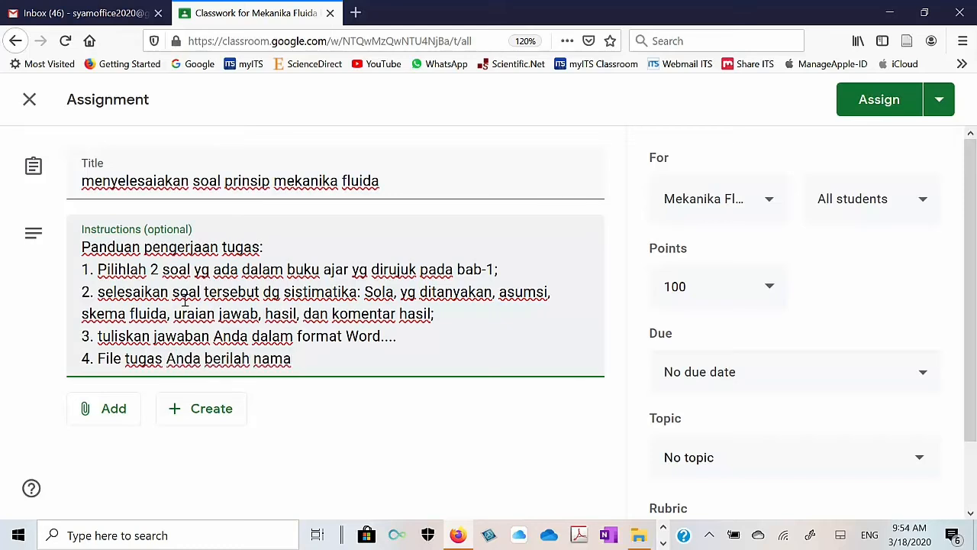
{"action": "type", "text": " dg sistimat"}
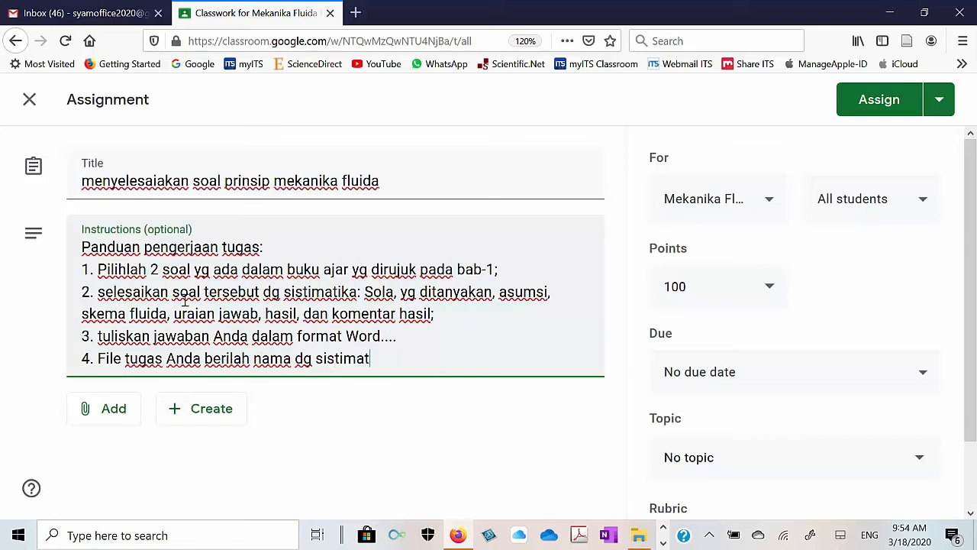
{"action": "type", "text": "ika sbb."}
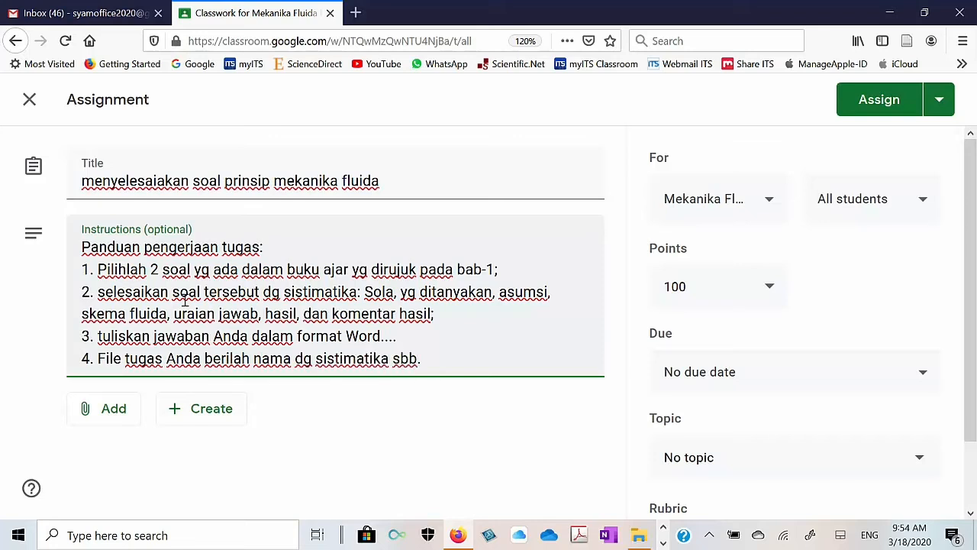
{"action": "type", "text": " : T1-NRP-NamaMhs;"}
{"action": "key", "text": "Return"}
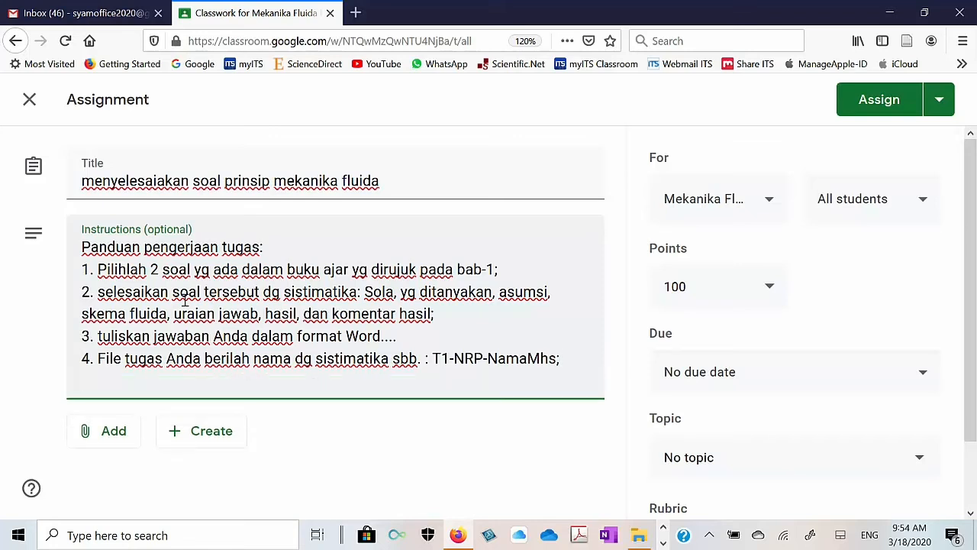
Step: Write the fifth instruction "5. lalu disubmit pada laman ini paling lambat 2 hari dari sekarang;" and the closing line "tugas ini dg bobot penilaian 10%"
{"action": "type", "text": "5. lalu disam"}
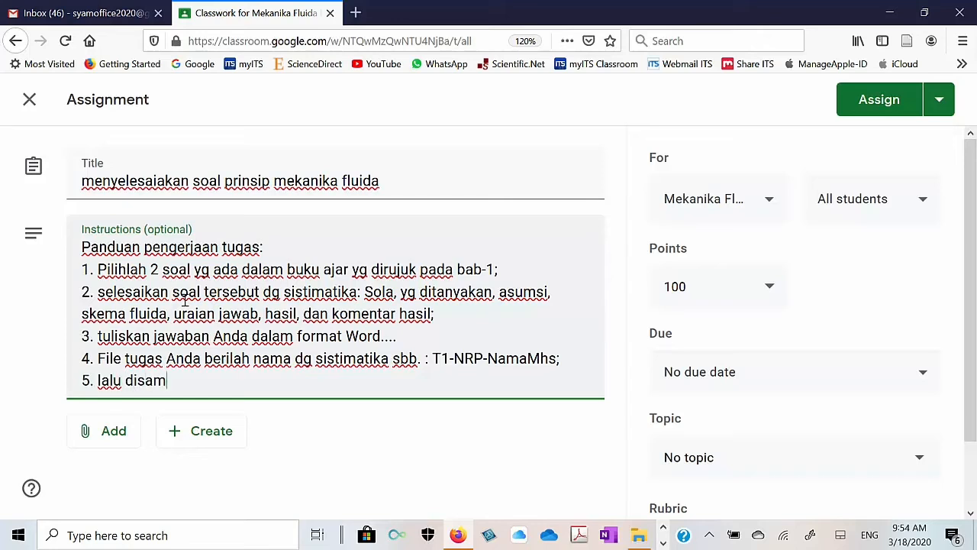
{"action": "key", "text": "BackSpace"}
{"action": "key", "text": "BackSpace"}
{"action": "type", "text": "ubmit pada lama"}
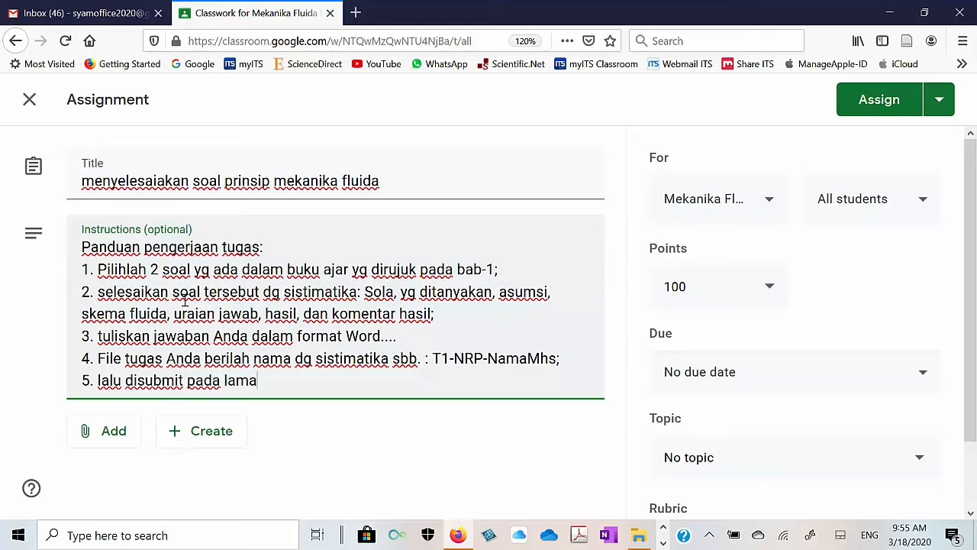
{"action": "type", "text": "n ini paling lamba"}
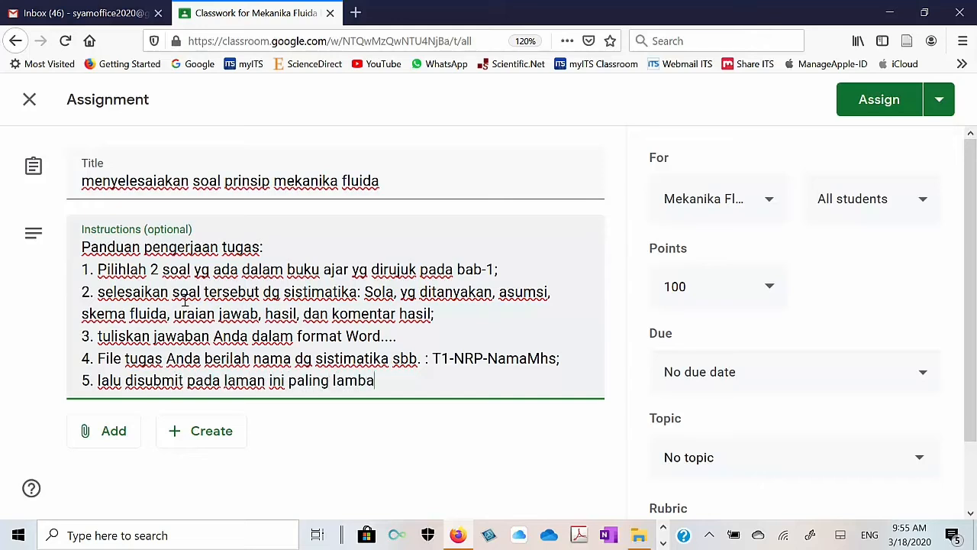
{"action": "type", "text": "t 2 hari dari sekarang"}
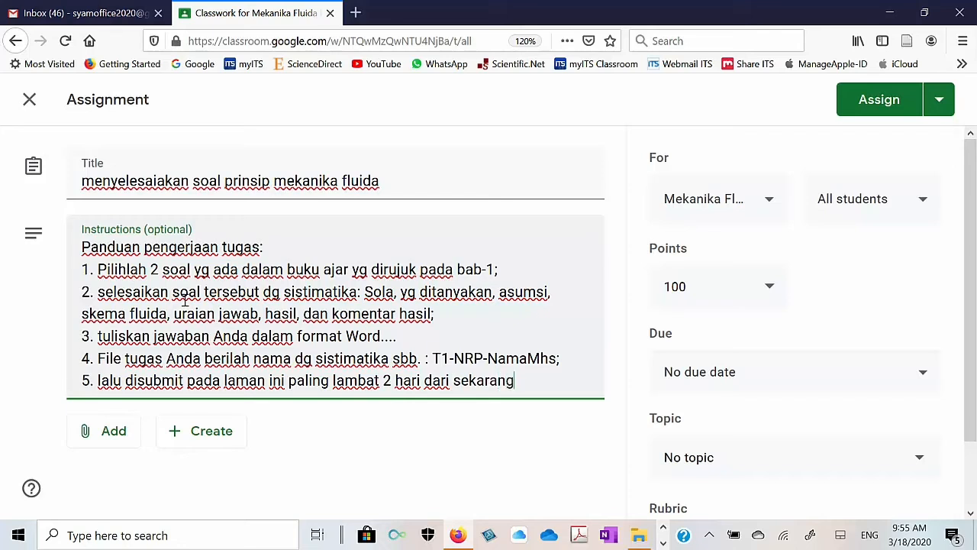
{"action": "type", "text": ";"}
{"action": "key", "text": "Return"}
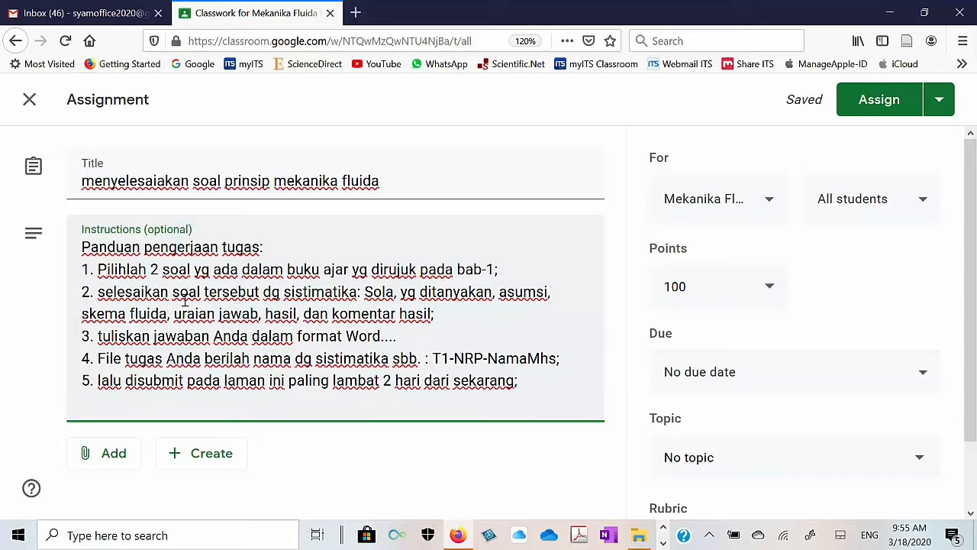
{"action": "type", "text": "tugas ini dg bobot penilaian 10%"}
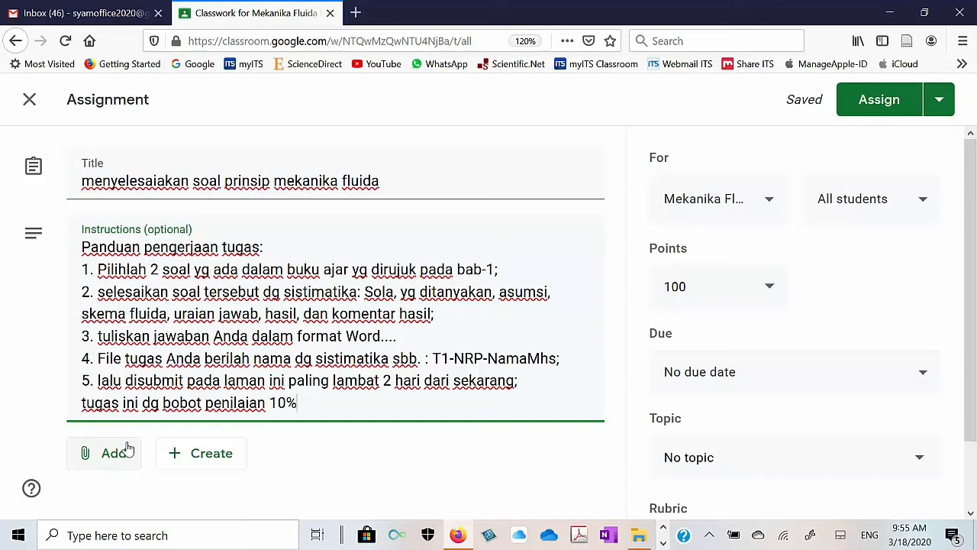
{"action": "left_click", "coordinate": [122, 465]}
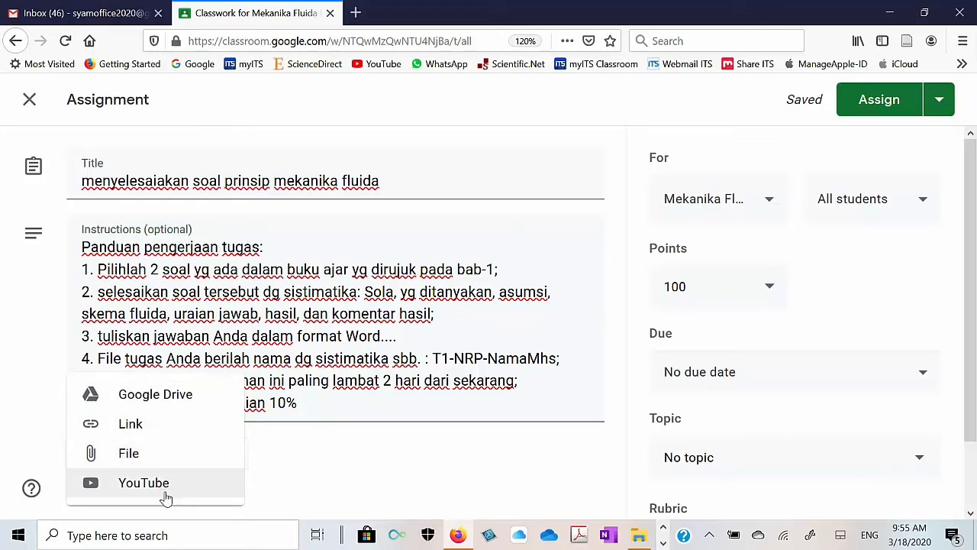
{"action": "left_click", "coordinate": [290, 466]}
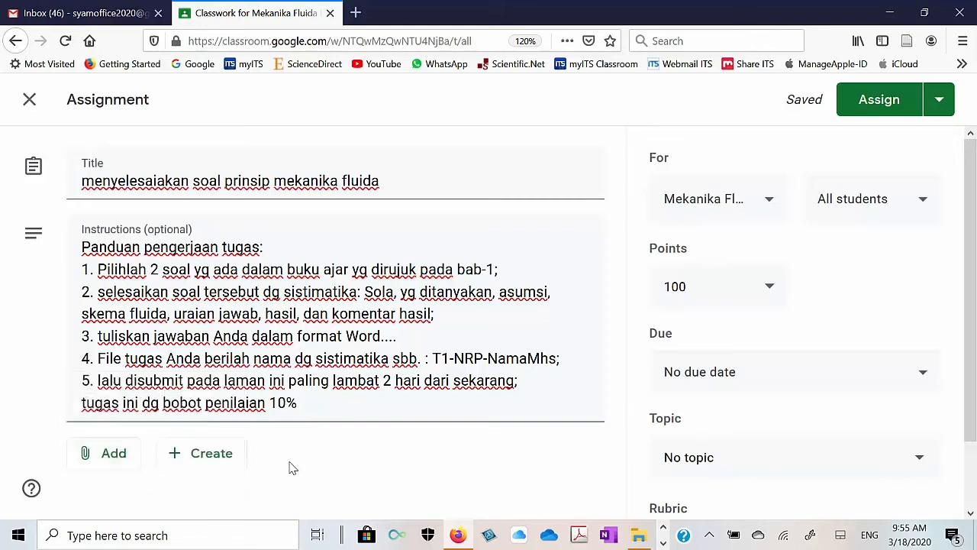
{"action": "left_click", "coordinate": [214, 466]}
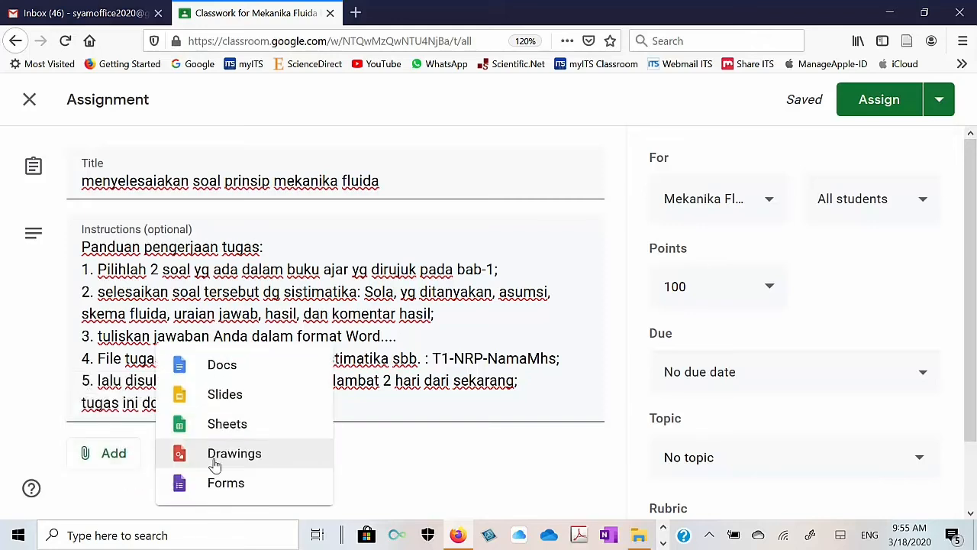
{"action": "left_click", "coordinate": [372, 464]}
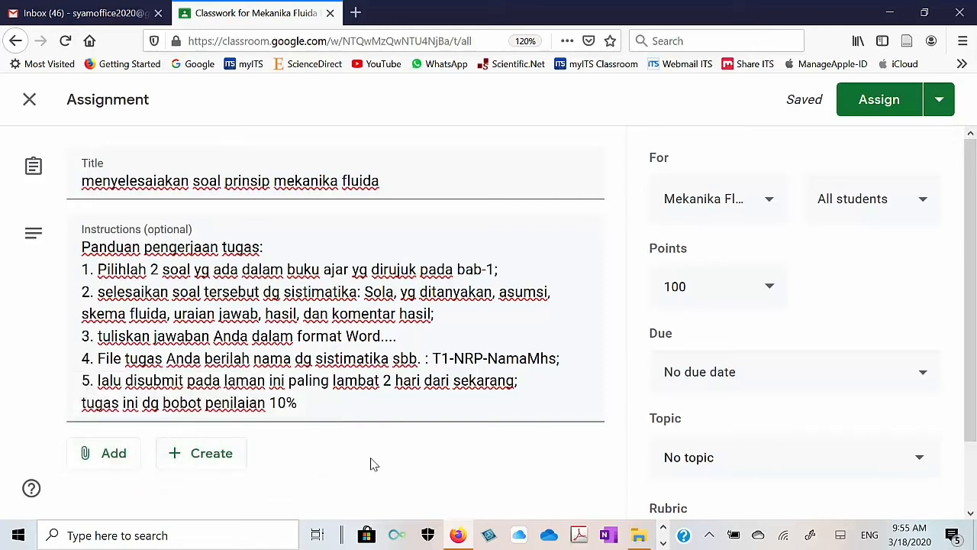
Step: Post the assignment to the class, then edit its title to begin with "Tugas-1: " and save the change
{"action": "left_click", "coordinate": [880, 107]}
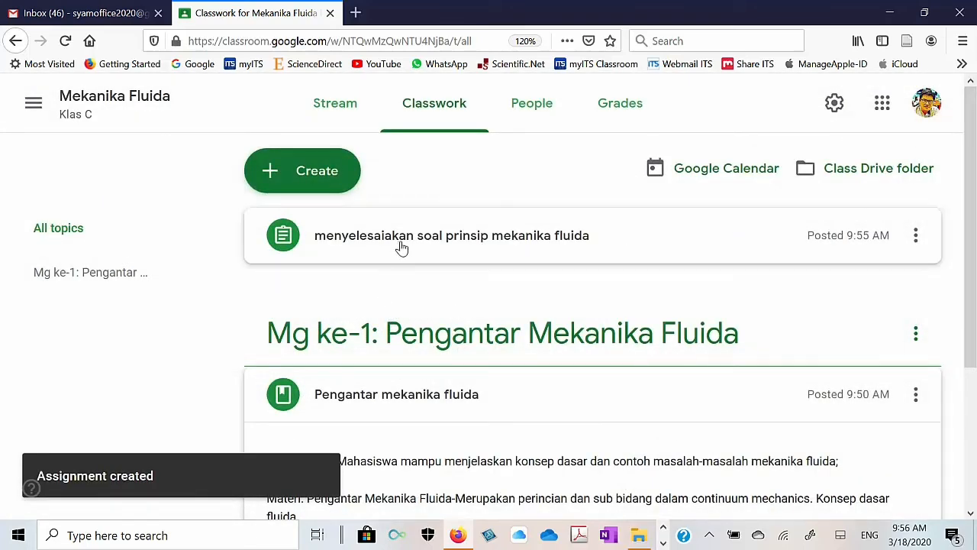
{"action": "left_click", "coordinate": [916, 236]}
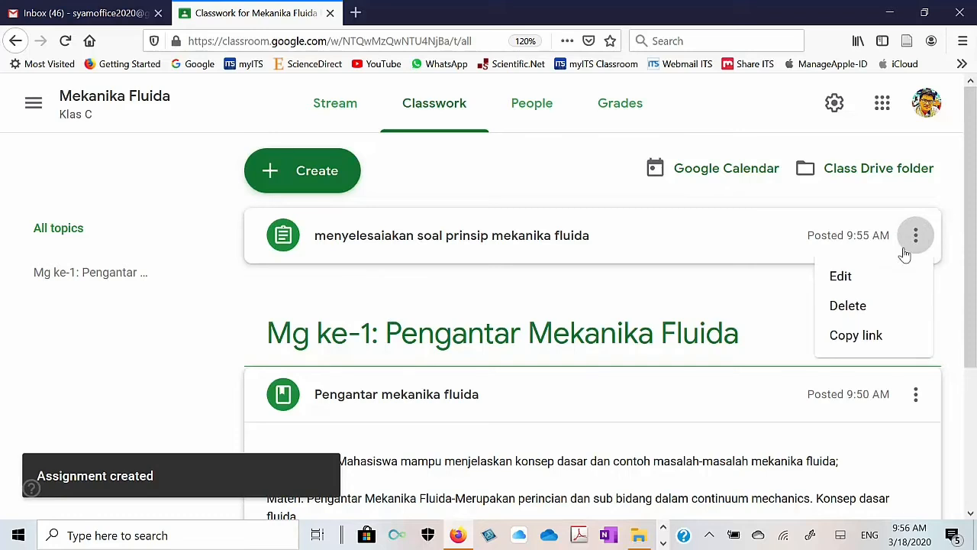
{"action": "left_click", "coordinate": [842, 276]}
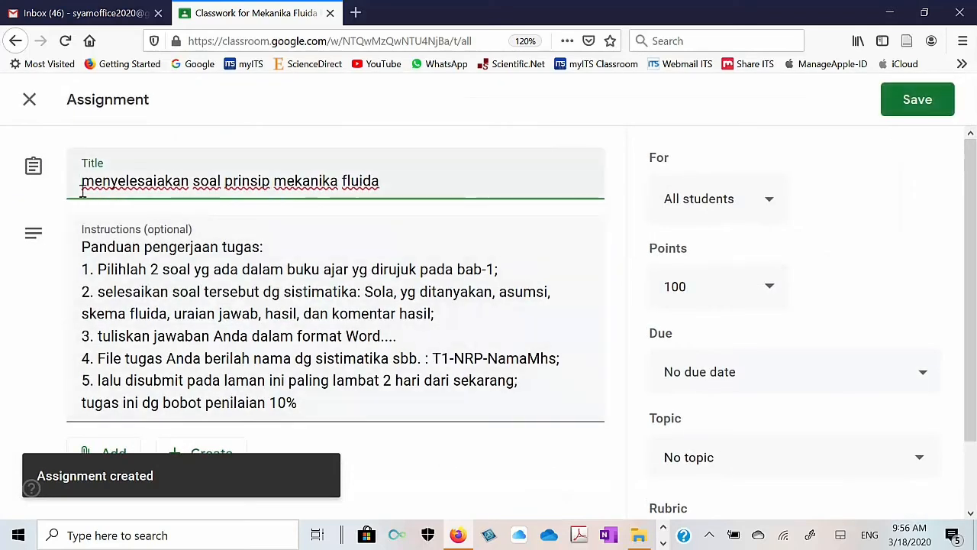
{"action": "type", "text": "Tugas-1"}
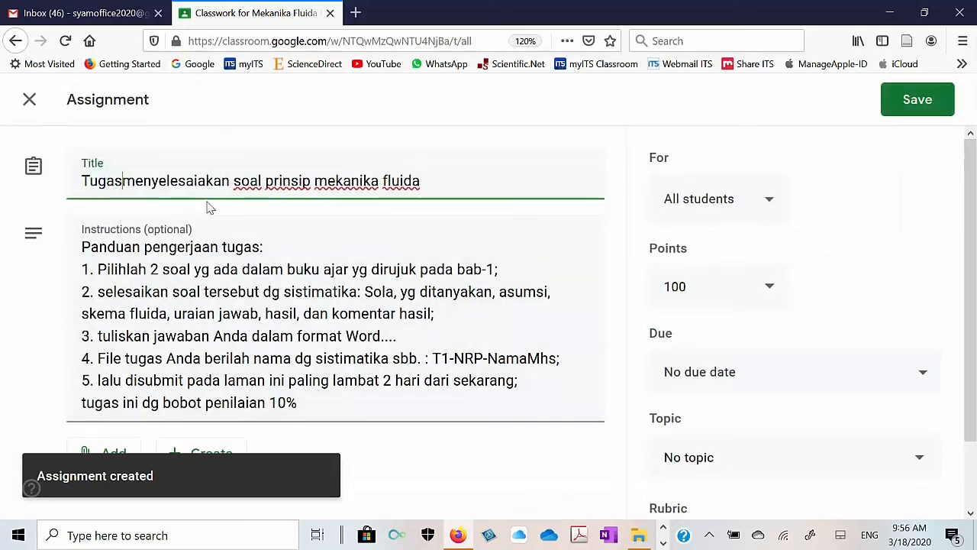
{"action": "type", "text": ":"}
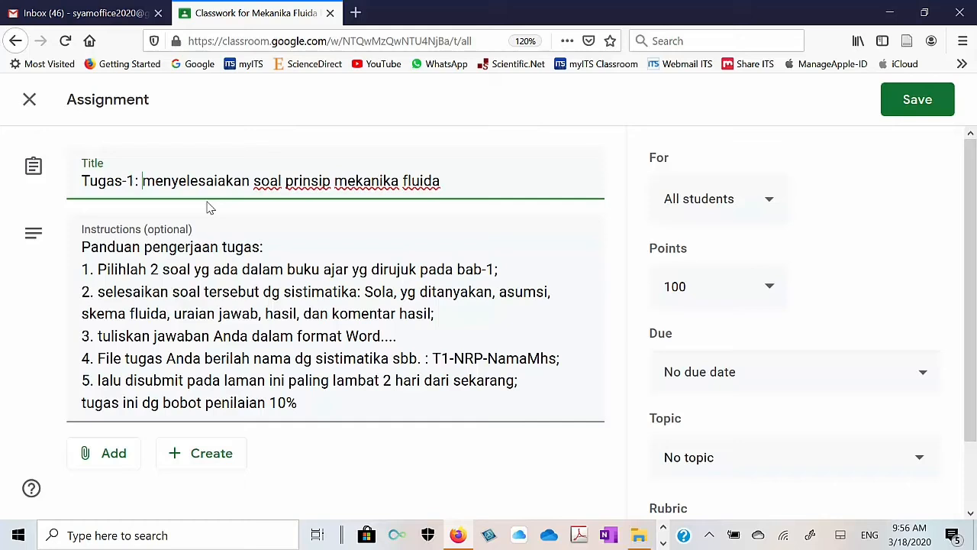
{"action": "left_click", "coordinate": [920, 100]}
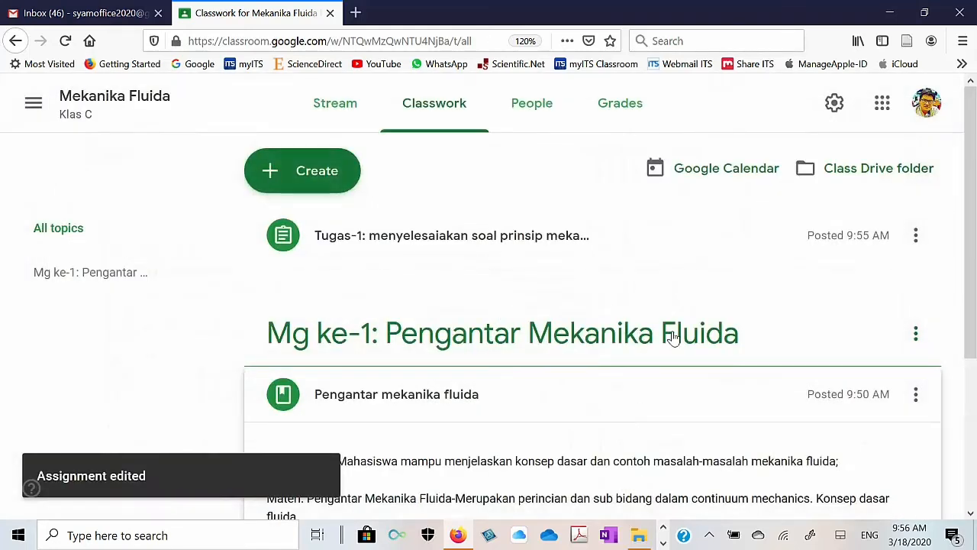
Step: Review the Classwork page, comparing the placement of the Tugas-1 assignment with the week-1 topic and its material
{"action": "scroll", "coordinate": [668, 336], "scroll_direction": "down", "scroll_amount": 2}
{"action": "scroll", "coordinate": [665, 333], "scroll_direction": "up", "scroll_amount": 2}
{"action": "scroll", "coordinate": [429, 298], "scroll_direction": "down", "scroll_amount": 4}
{"action": "scroll", "coordinate": [430, 294], "scroll_direction": "up", "scroll_amount": 4}
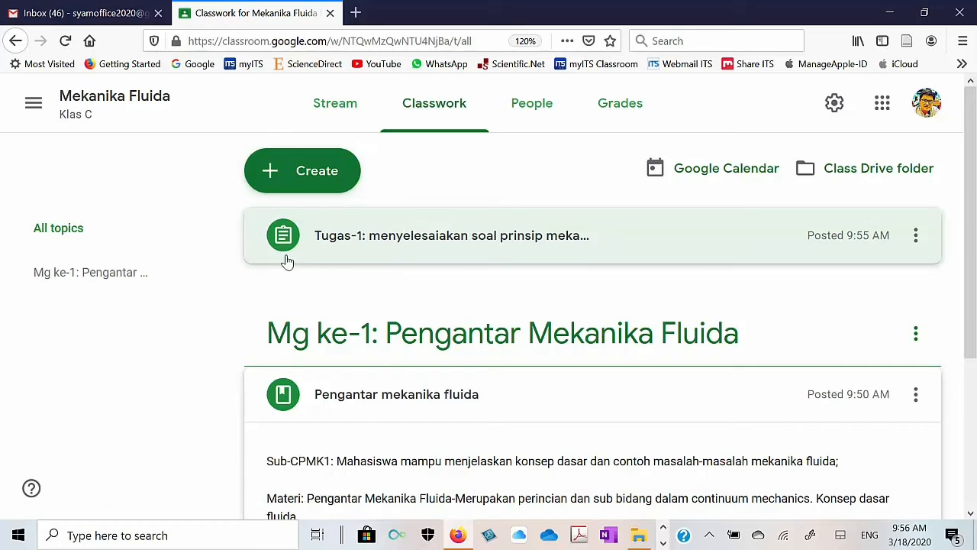
{"action": "scroll", "coordinate": [287, 262], "scroll_direction": "down", "scroll_amount": 3}
{"action": "scroll", "coordinate": [296, 218], "scroll_direction": "up", "scroll_amount": 2}
{"action": "scroll", "coordinate": [294, 229], "scroll_direction": "down", "scroll_amount": 3}
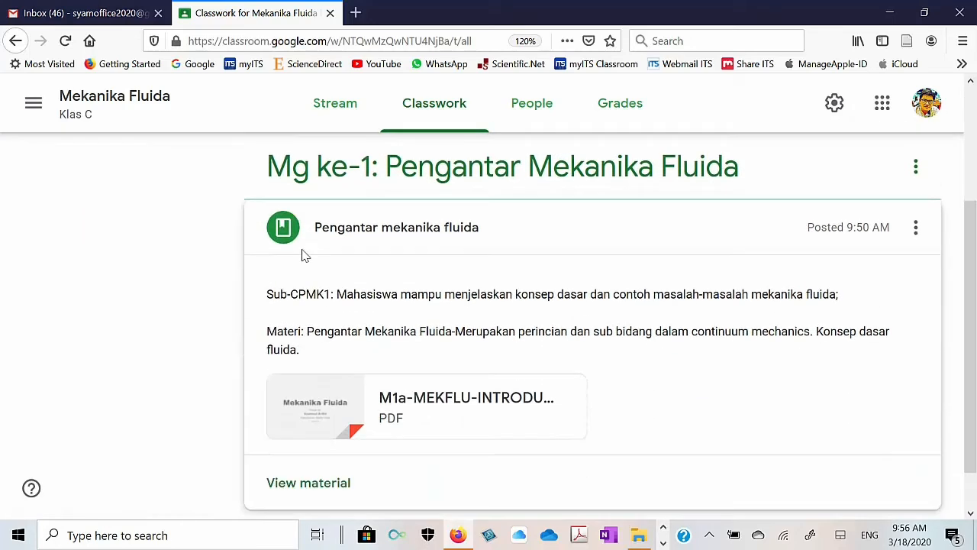
{"action": "scroll", "coordinate": [343, 205], "scroll_direction": "up", "scroll_amount": 4}
Step: Collapse the Pengantar mekanika fluida material and expand the Tugas-1 assignment to check its instructions
{"action": "left_click", "coordinate": [345, 207]}
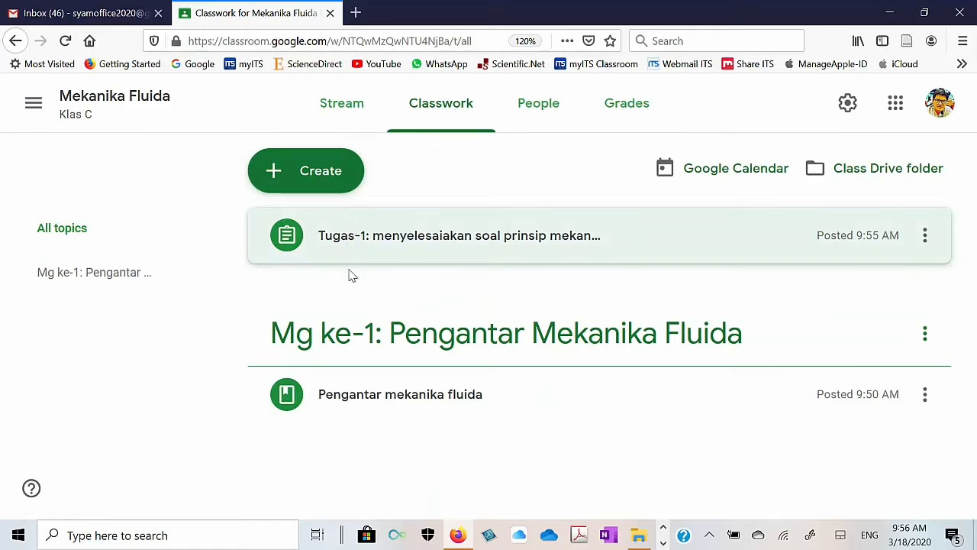
{"action": "left_click", "coordinate": [284, 236]}
{"action": "left_click", "coordinate": [284, 236]}
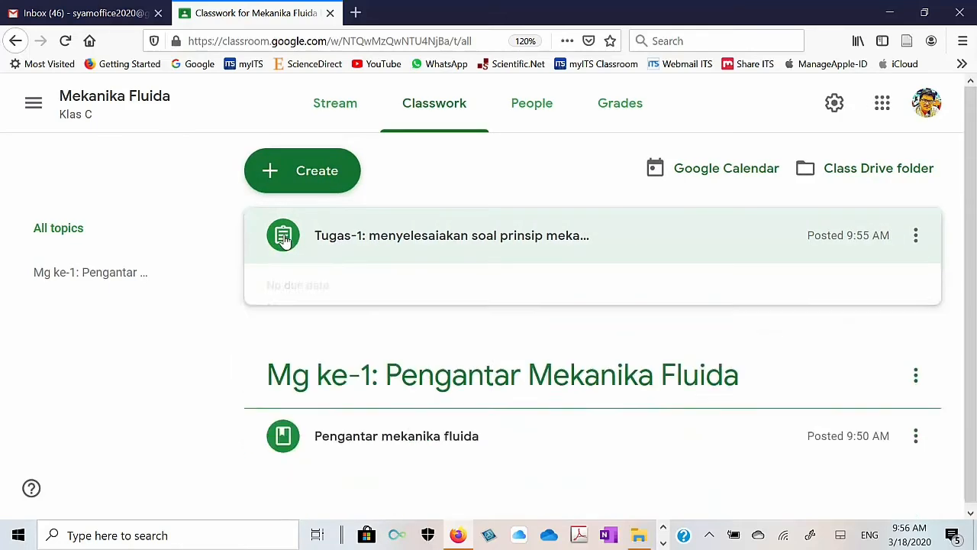
{"action": "left_click", "coordinate": [279, 258]}
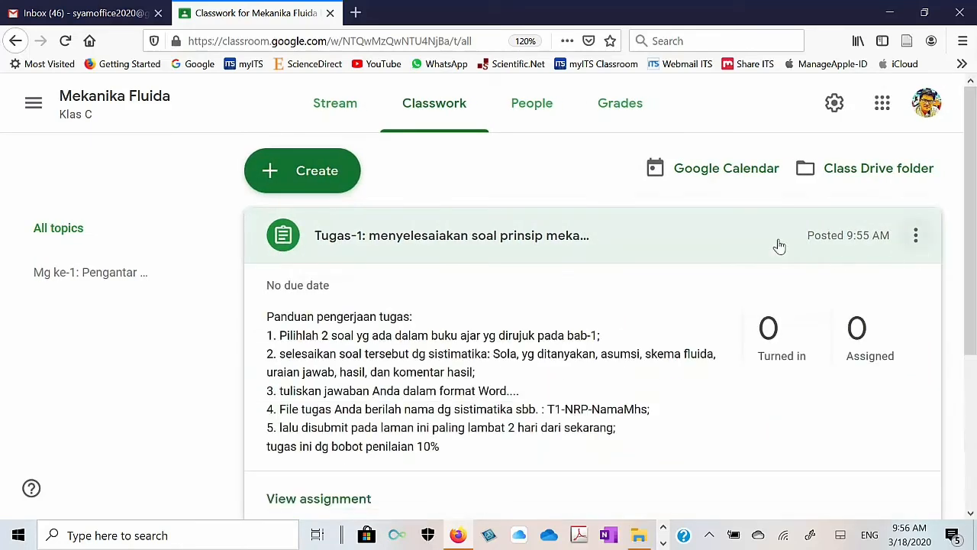
{"action": "left_click", "coordinate": [779, 244]}
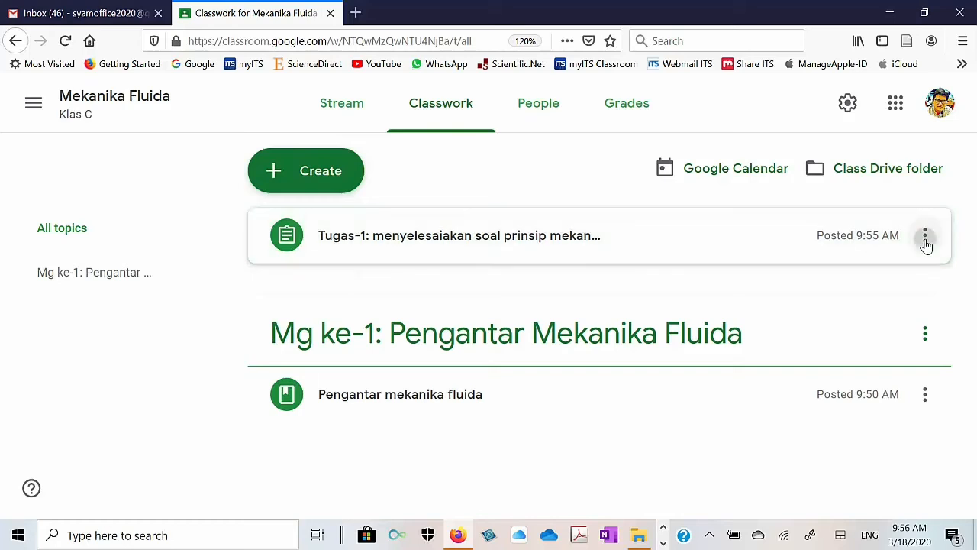
{"action": "left_click", "coordinate": [298, 238]}
Step: Open the topic "Mg ke-1: Pengantar Mekanika Fluida" on its own page and look through its contents
{"action": "left_click", "coordinate": [326, 339]}
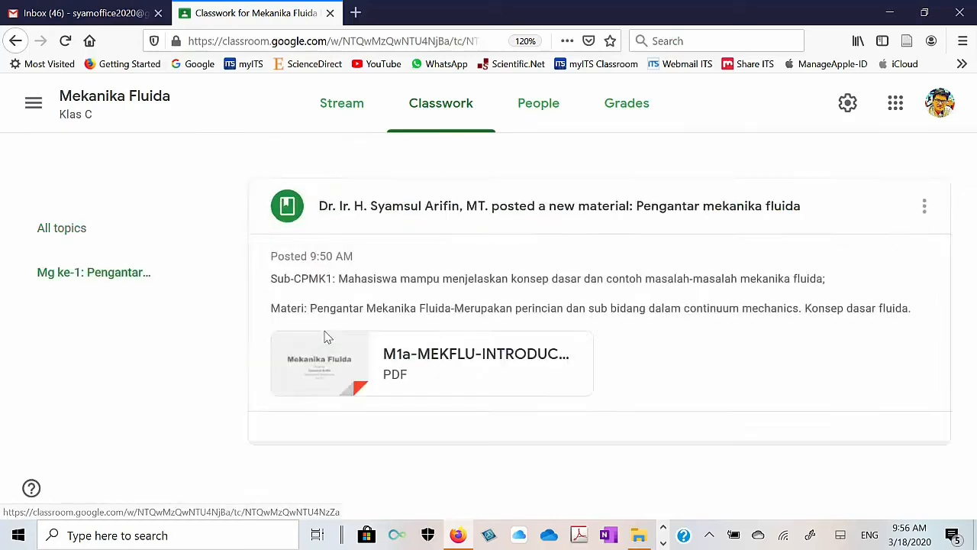
{"action": "scroll", "coordinate": [331, 224], "scroll_direction": "down", "scroll_amount": 2}
{"action": "scroll", "coordinate": [336, 225], "scroll_direction": "up", "scroll_amount": 2}
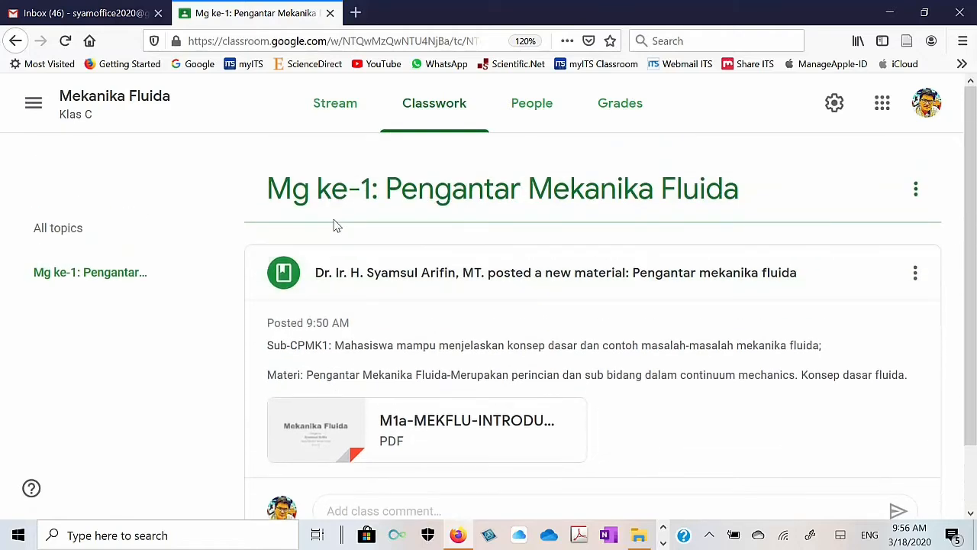
Step: View the Pengantar mekanika fluida material on its own page, then return to the full Classwork list
{"action": "left_click", "coordinate": [921, 195]}
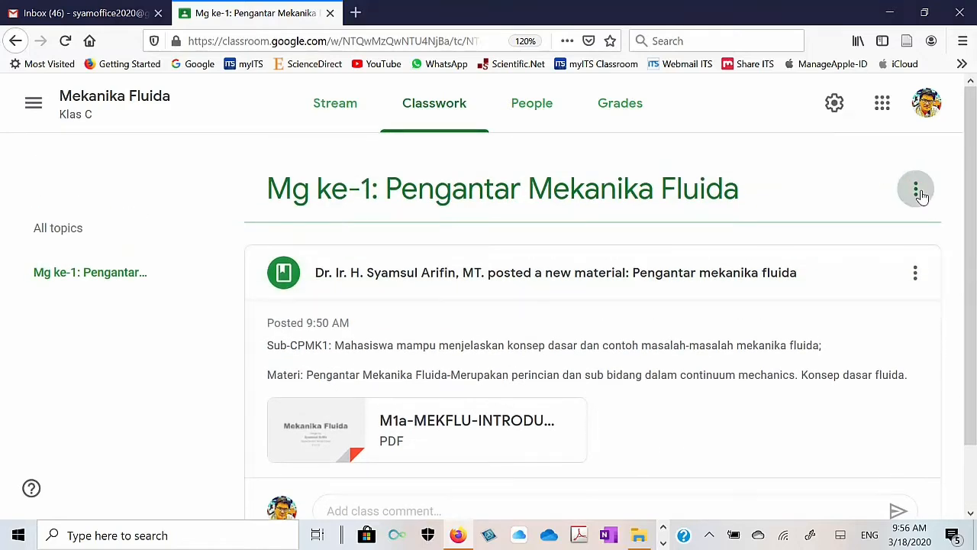
{"action": "left_click", "coordinate": [707, 197]}
{"action": "scroll", "coordinate": [312, 428], "scroll_direction": "down", "scroll_amount": 2}
{"action": "scroll", "coordinate": [313, 424], "scroll_direction": "up", "scroll_amount": 2}
{"action": "left_click", "coordinate": [543, 278]}
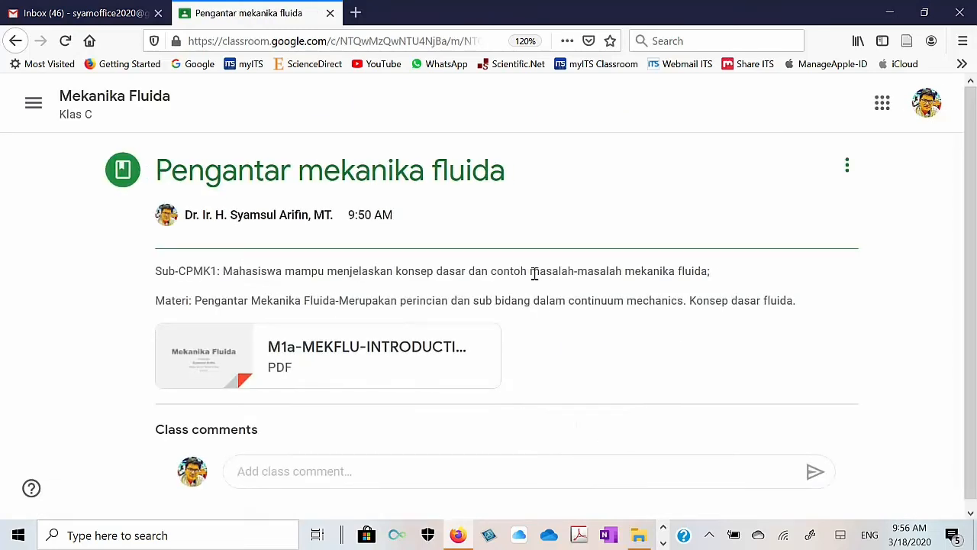
{"action": "left_click", "coordinate": [17, 41]}
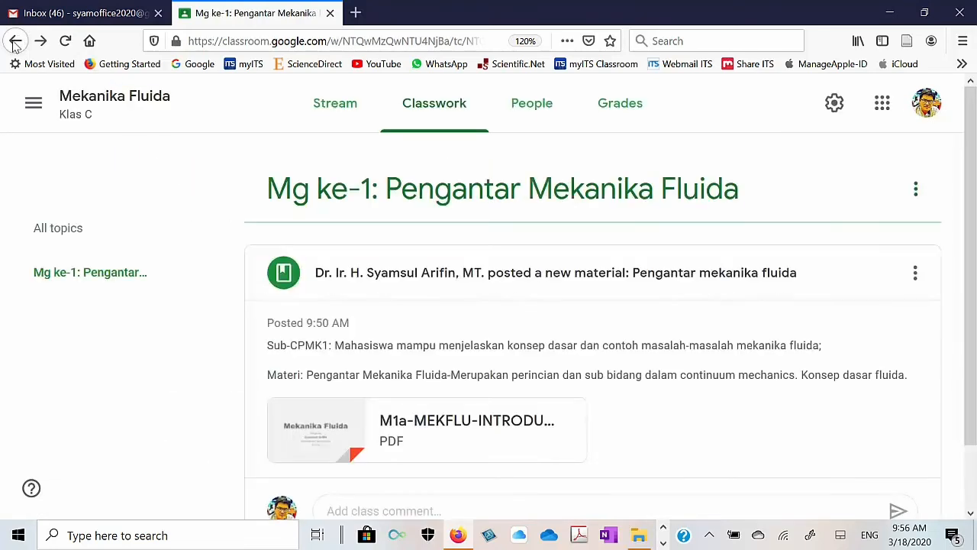
{"action": "left_click", "coordinate": [122, 273]}
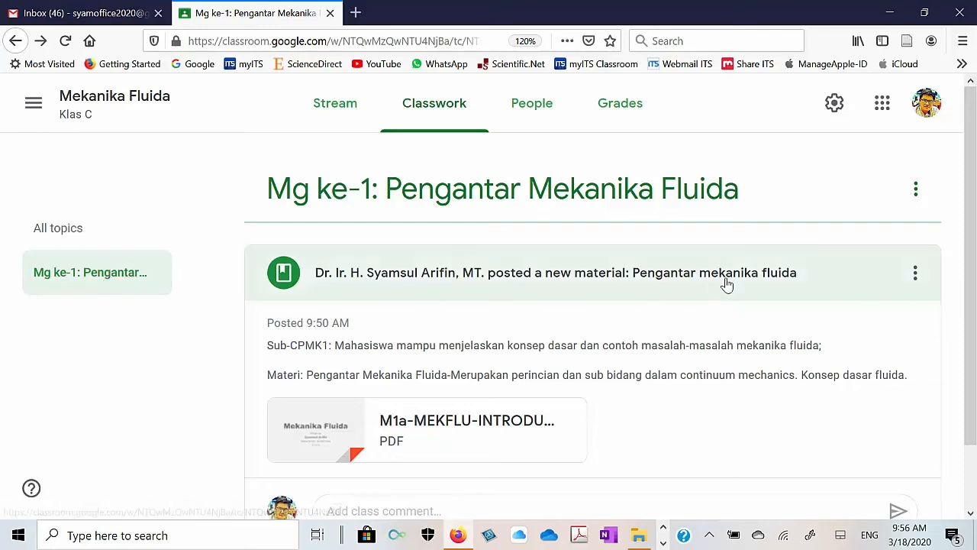
{"action": "left_click", "coordinate": [355, 120]}
{"action": "left_click", "coordinate": [416, 125]}
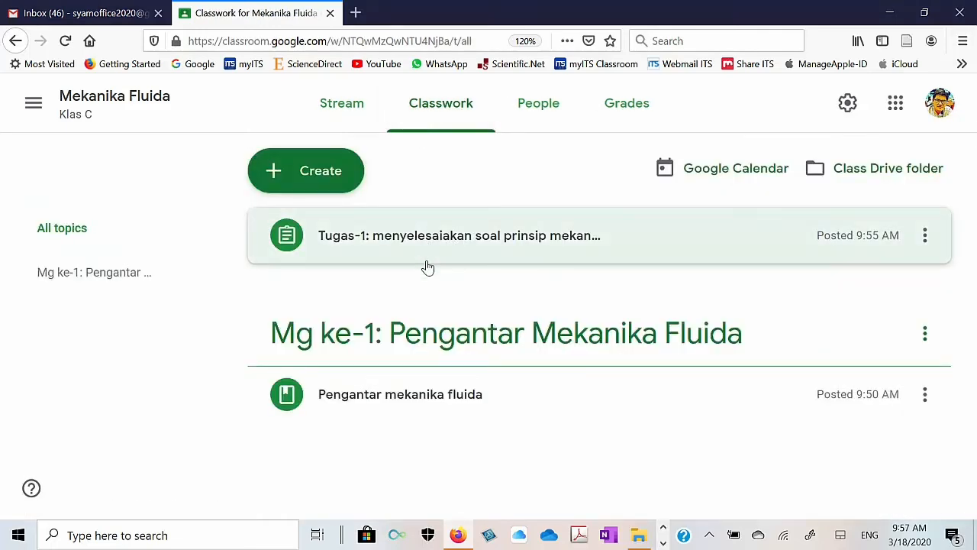
Step: Expand Tugas-1 to review its instructions, collapse it, and try to move the week-1 topic above it
{"action": "left_click", "coordinate": [332, 239]}
{"action": "left_click", "coordinate": [318, 243]}
{"action": "left_click", "coordinate": [256, 231]}
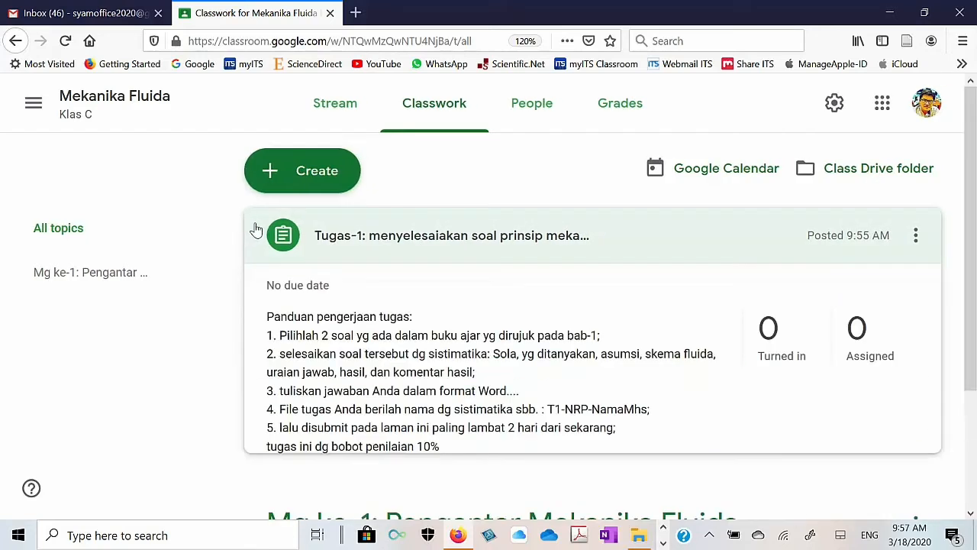
{"action": "left_click", "coordinate": [258, 233]}
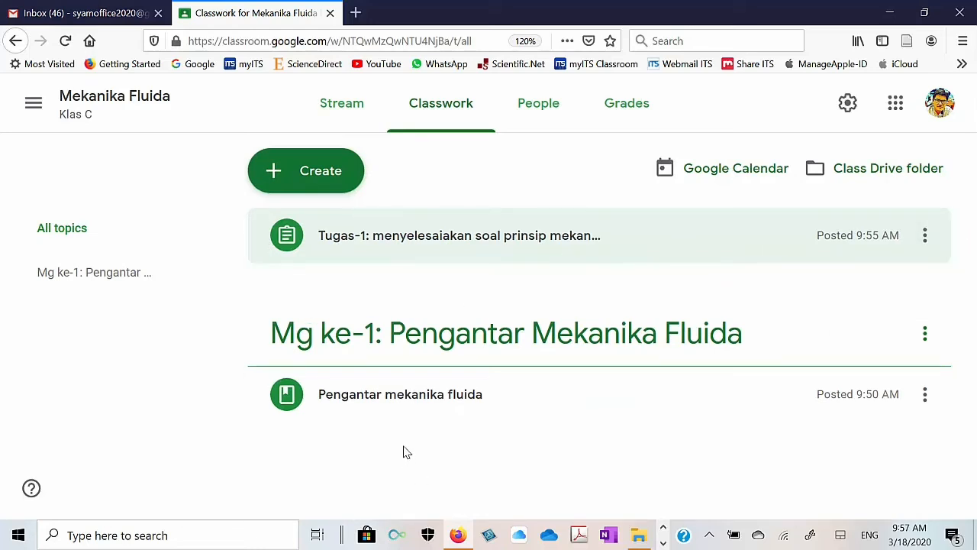
{"action": "left_click_drag", "start_coordinate": [374, 345], "coordinate": [328, 208]}
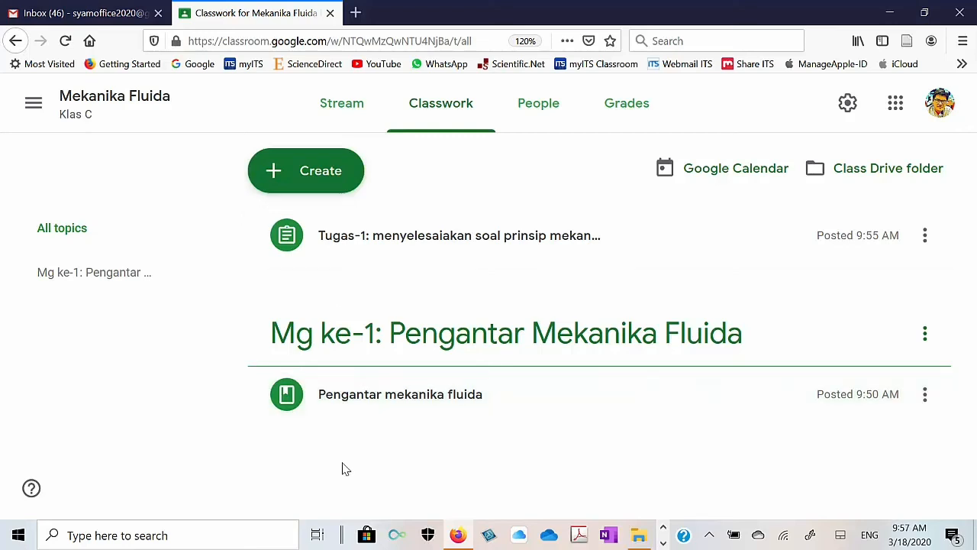
Step: Look over a blank quiz assignment form and the other content types available, without creating anything
{"action": "left_click", "coordinate": [349, 169]}
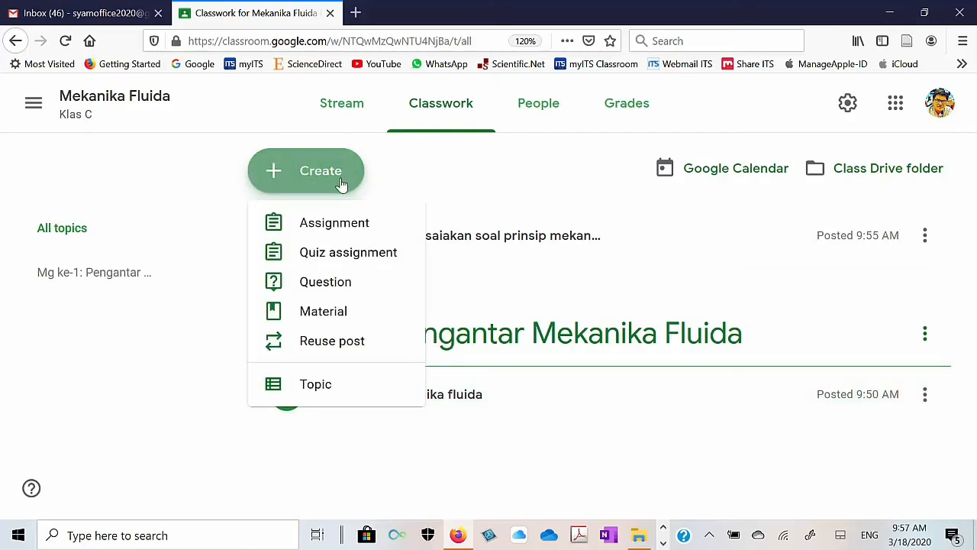
{"action": "left_click", "coordinate": [345, 260]}
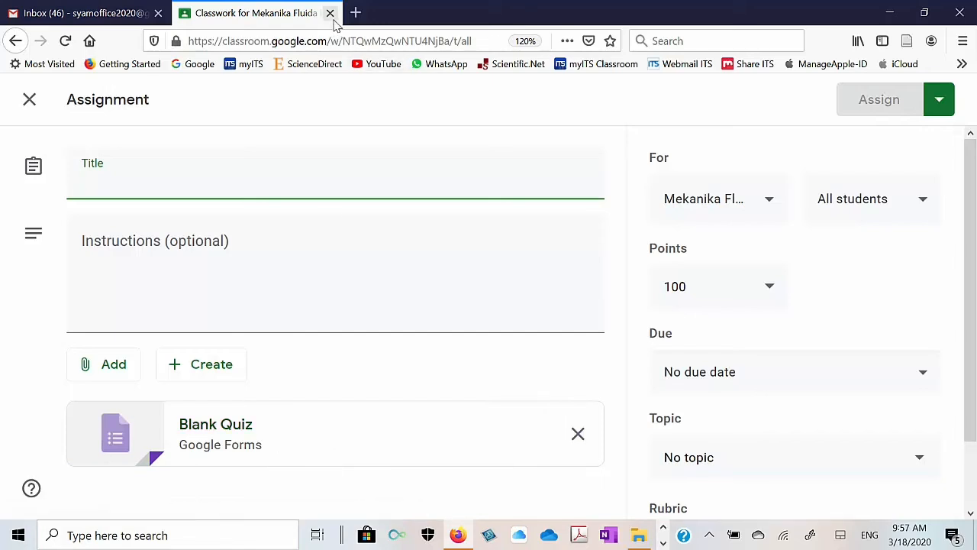
{"action": "left_click", "coordinate": [16, 41]}
{"action": "left_click", "coordinate": [289, 169]}
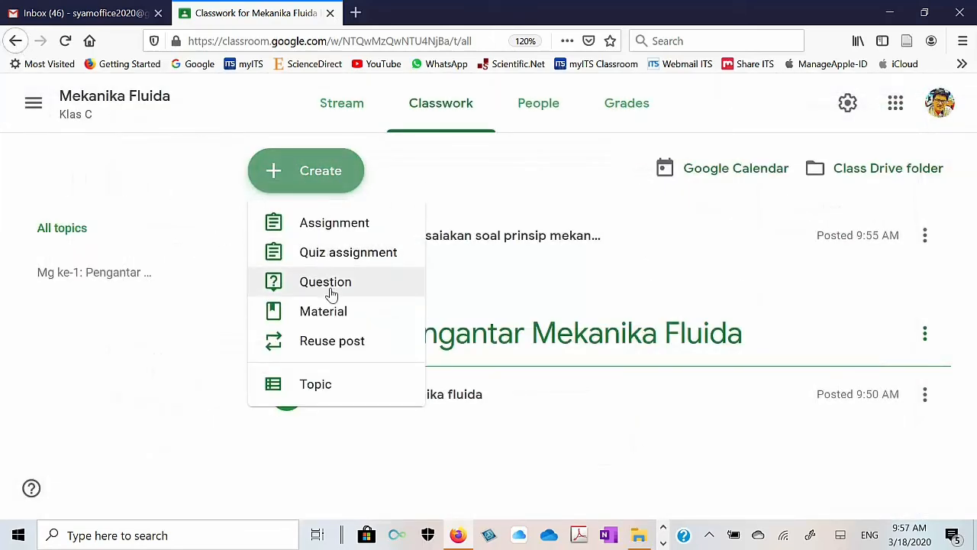
{"action": "left_click", "coordinate": [661, 500]}
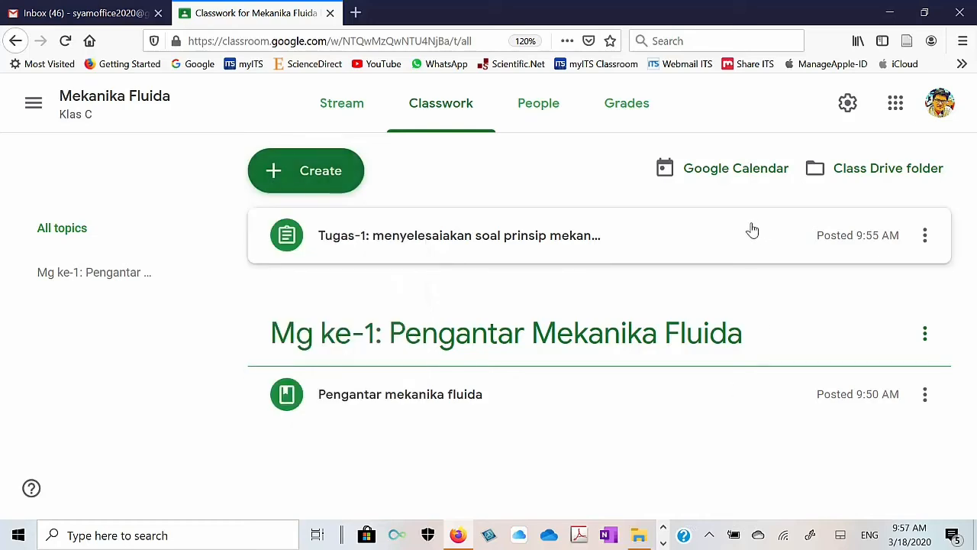
Step: Switch to the class S1 - Metodologi Penelitian - A and show its Classwork page
{"action": "left_click", "coordinate": [33, 104]}
{"action": "scroll", "coordinate": [102, 242], "scroll_direction": "down", "scroll_amount": 3}
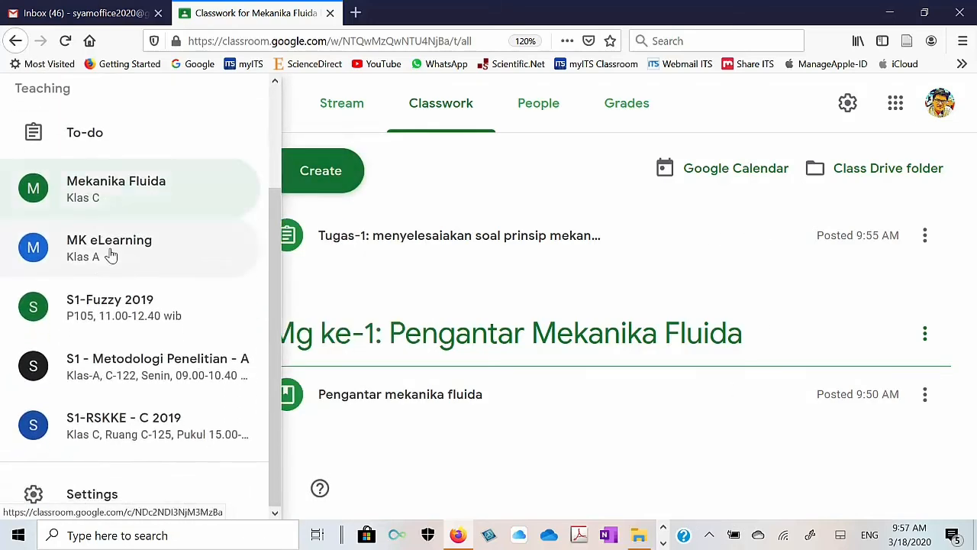
{"action": "left_click", "coordinate": [152, 364]}
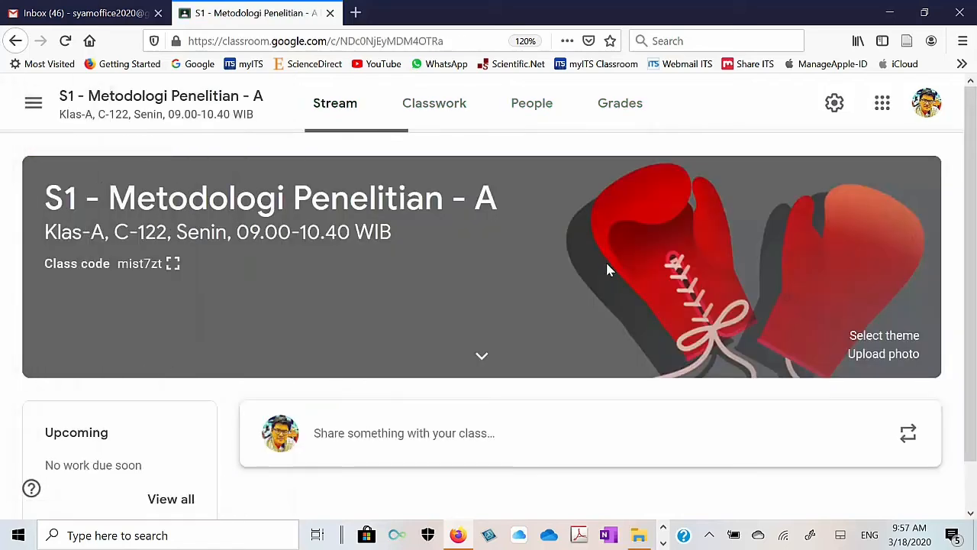
{"action": "scroll", "coordinate": [595, 274], "scroll_direction": "down", "scroll_amount": 3}
{"action": "scroll", "coordinate": [534, 229], "scroll_direction": "up", "scroll_amount": 3}
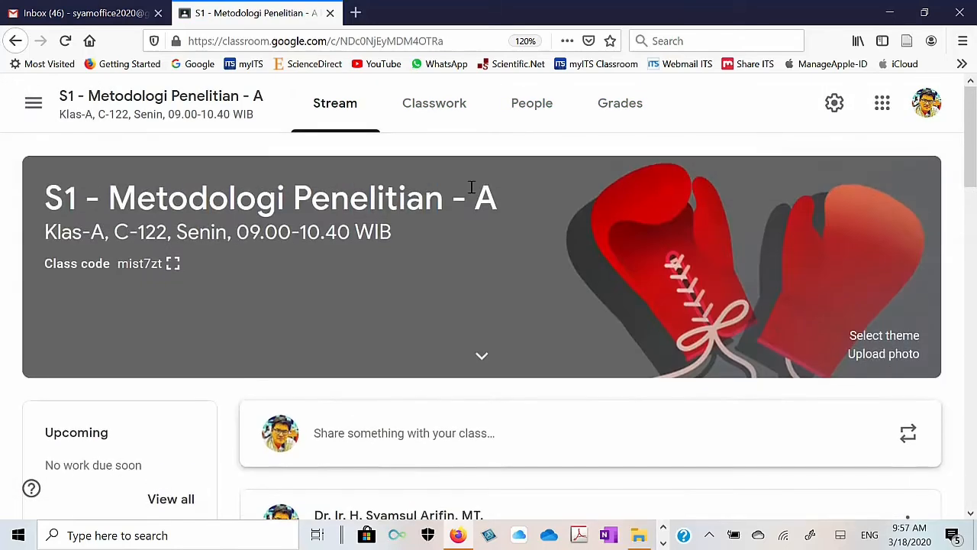
{"action": "left_click", "coordinate": [440, 120]}
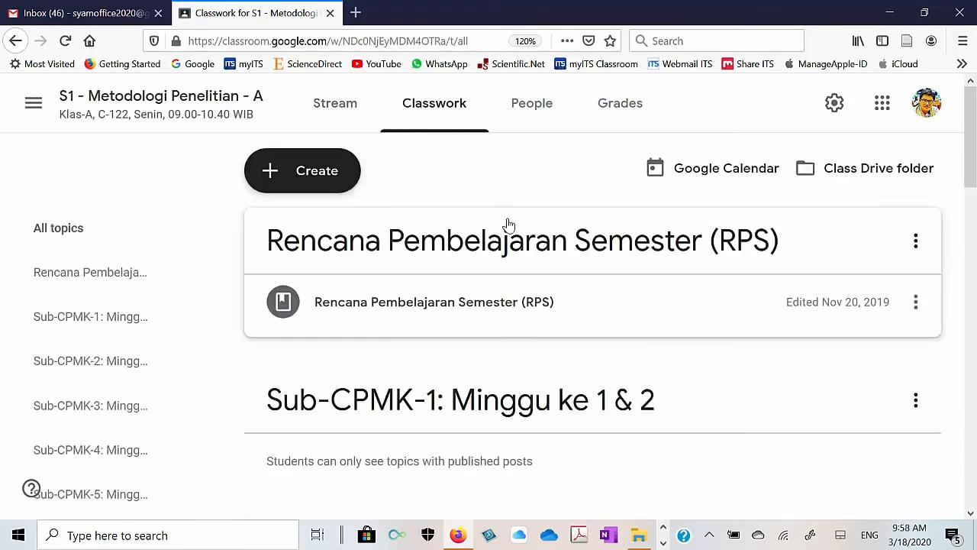
Step: Look through the topics down to Sub-CPMK-7 and expand "Tugas-9: Menyusun Proposal Penelitian TA" to check its instructions and attachment
{"action": "scroll", "coordinate": [511, 228], "scroll_direction": "down", "scroll_amount": 2}
{"action": "scroll", "coordinate": [511, 229], "scroll_direction": "down", "scroll_amount": 8}
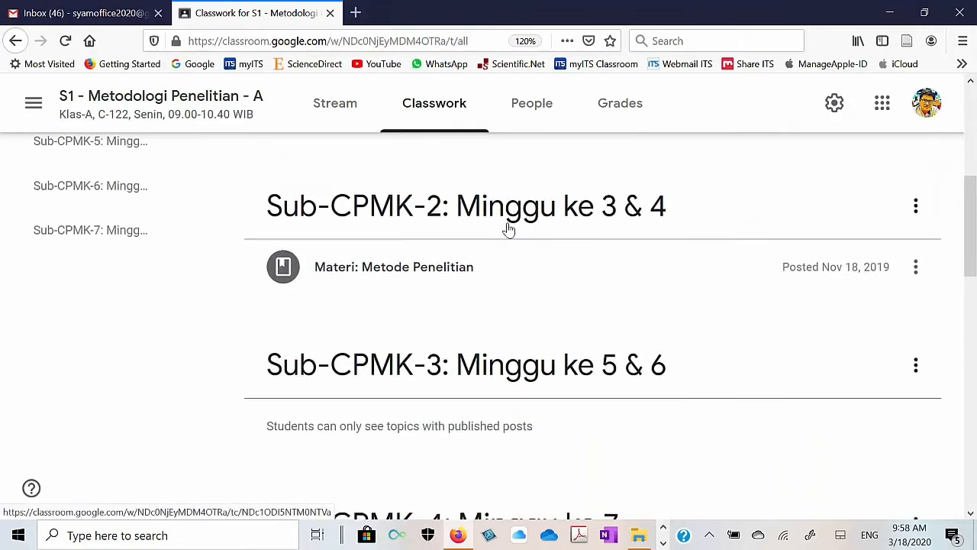
{"action": "scroll", "coordinate": [506, 230], "scroll_direction": "down", "scroll_amount": 7}
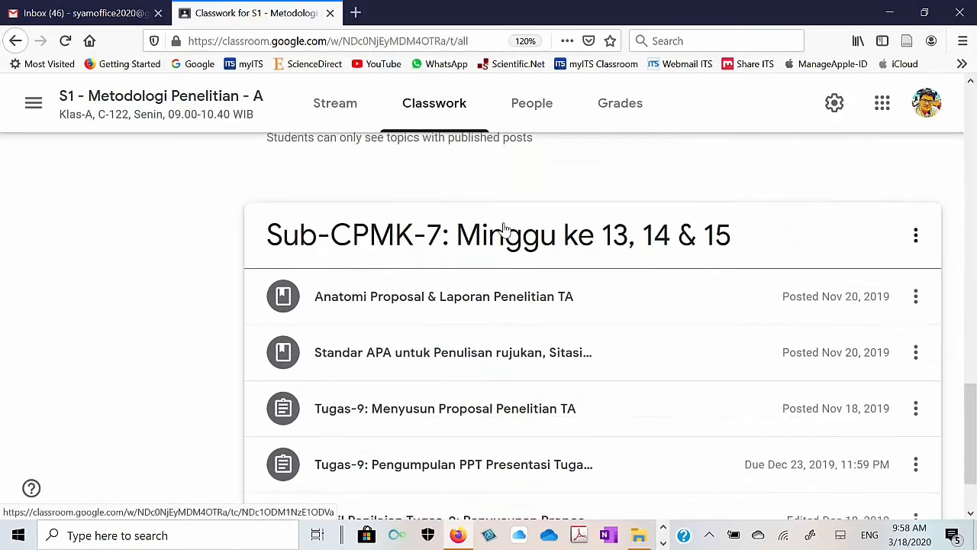
{"action": "scroll", "coordinate": [504, 229], "scroll_direction": "down", "scroll_amount": 1}
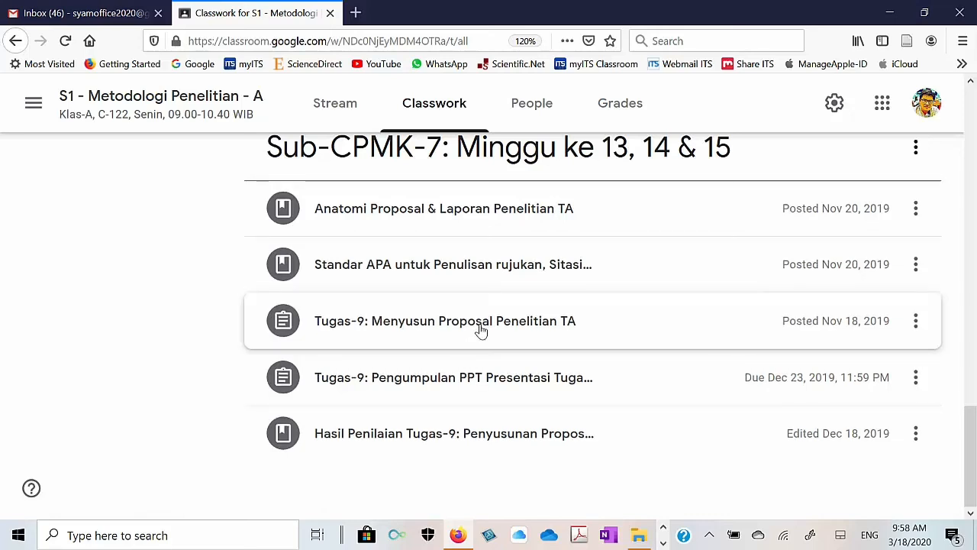
{"action": "left_click", "coordinate": [481, 330]}
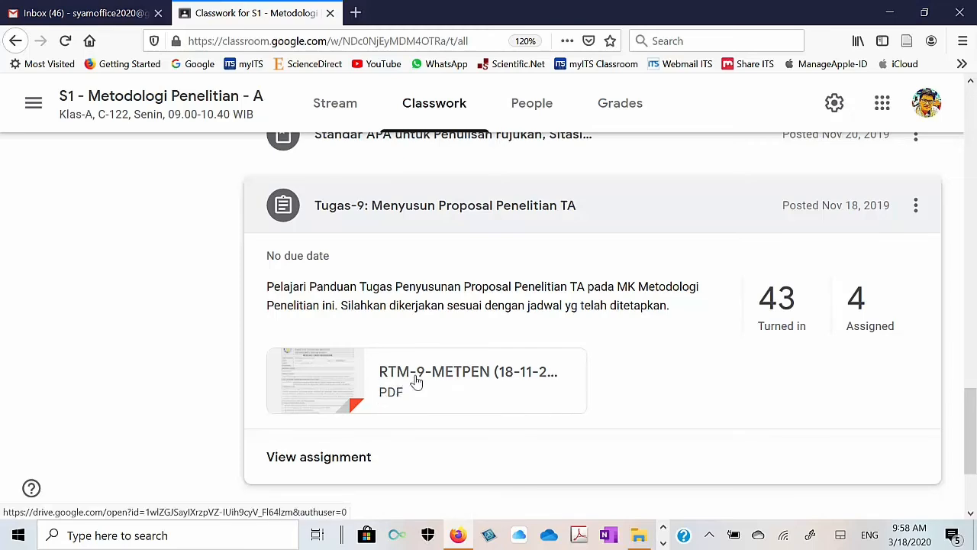
{"action": "scroll", "coordinate": [422, 384], "scroll_direction": "down", "scroll_amount": 3}
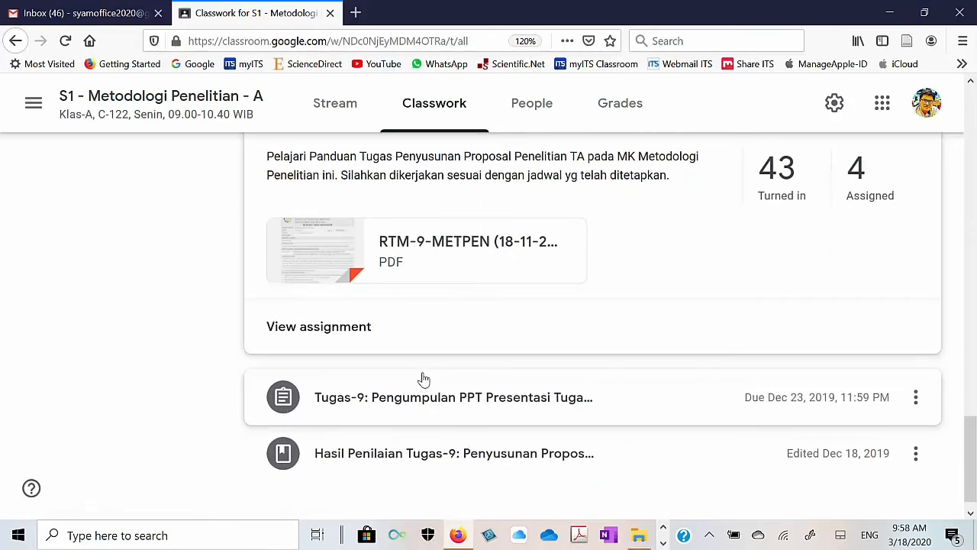
Step: Open the Tugas-9 proposal assignment in full and look through the student submissions and their draft grades
{"action": "left_click", "coordinate": [303, 336]}
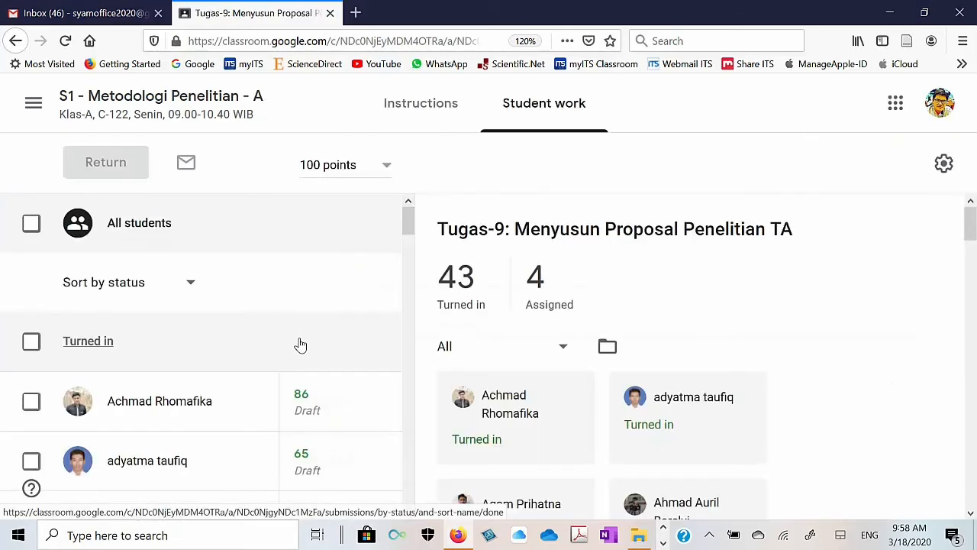
{"action": "scroll", "coordinate": [300, 344], "scroll_direction": "down", "scroll_amount": 3}
{"action": "scroll", "coordinate": [301, 339], "scroll_direction": "up", "scroll_amount": 4}
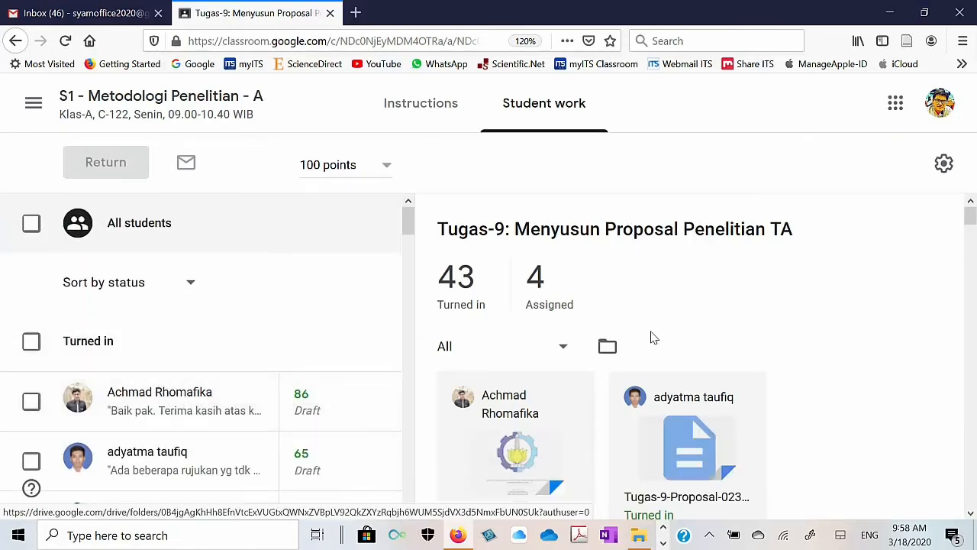
{"action": "scroll", "coordinate": [534, 367], "scroll_direction": "down", "scroll_amount": 1}
{"action": "scroll", "coordinate": [218, 433], "scroll_direction": "down", "scroll_amount": 8}
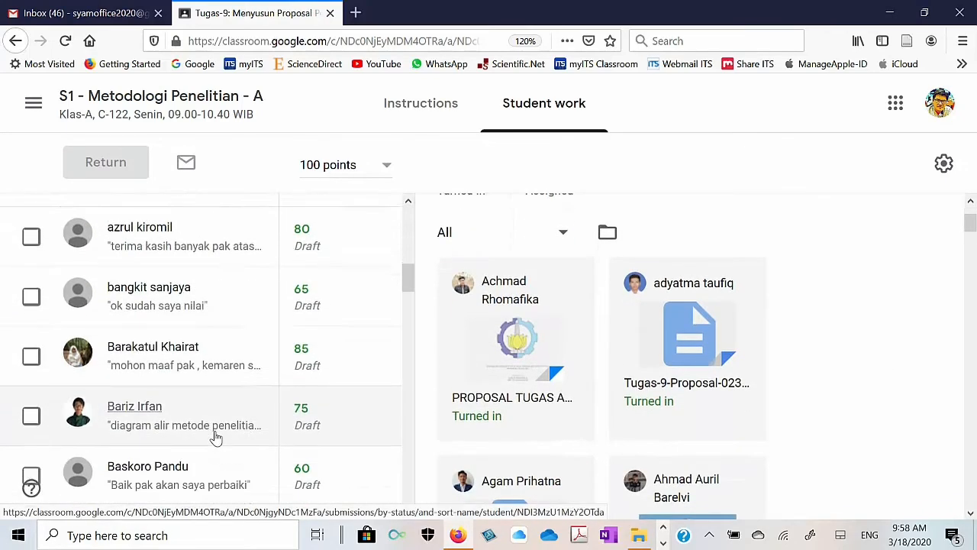
{"action": "scroll", "coordinate": [226, 430], "scroll_direction": "up", "scroll_amount": 8}
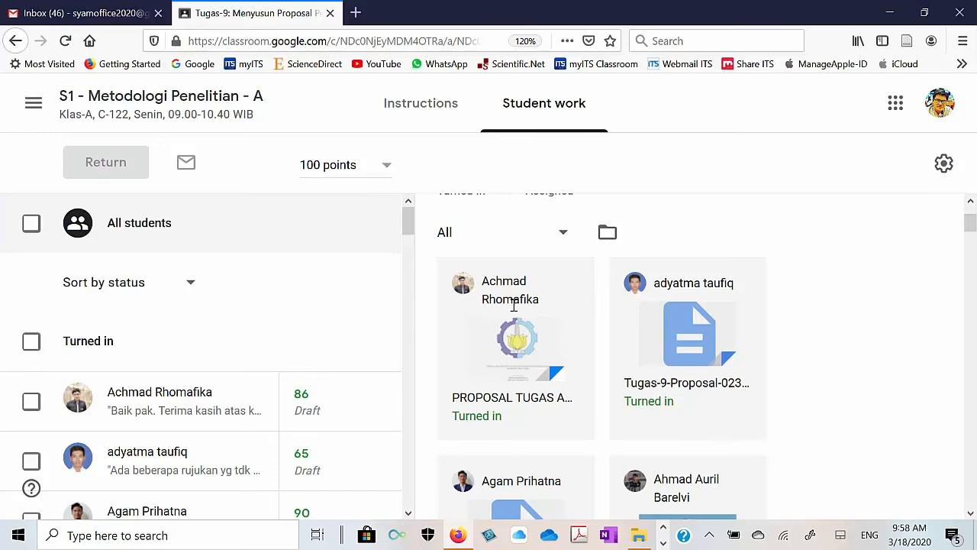
Step: Open the first student's proposal file and examine the document, its grade and the private comments
{"action": "left_click", "coordinate": [502, 396]}
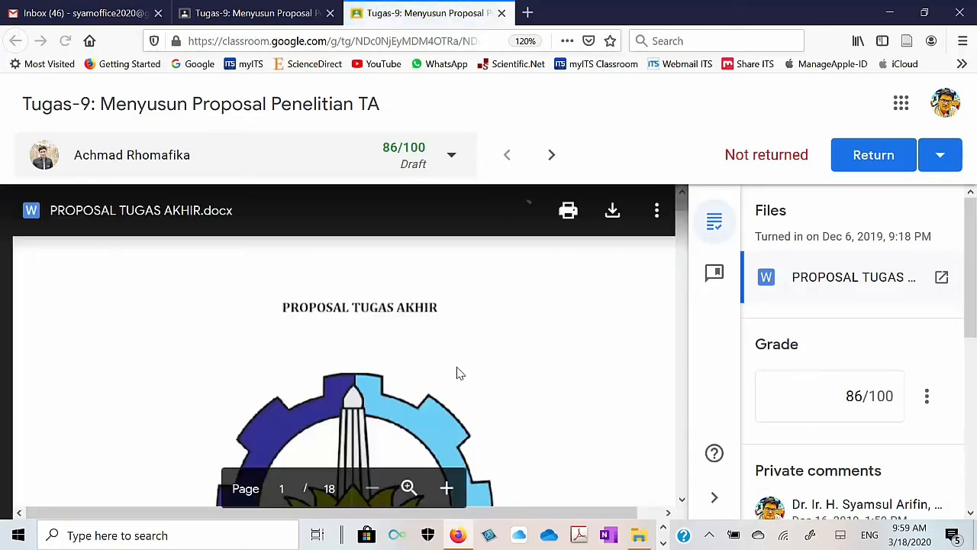
{"action": "scroll", "coordinate": [457, 370], "scroll_direction": "down", "scroll_amount": 10}
{"action": "scroll", "coordinate": [461, 369], "scroll_direction": "down", "scroll_amount": 10}
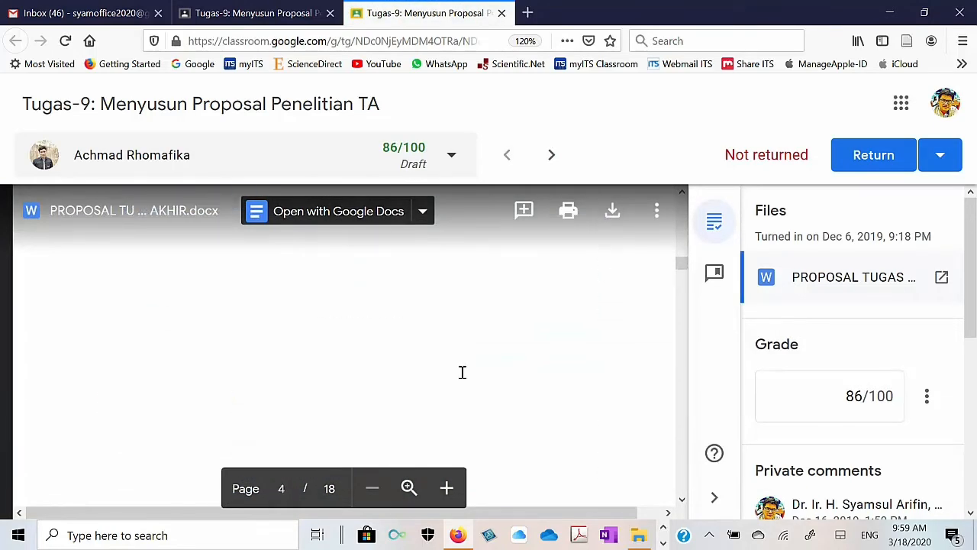
{"action": "scroll", "coordinate": [462, 372], "scroll_direction": "down", "scroll_amount": 5}
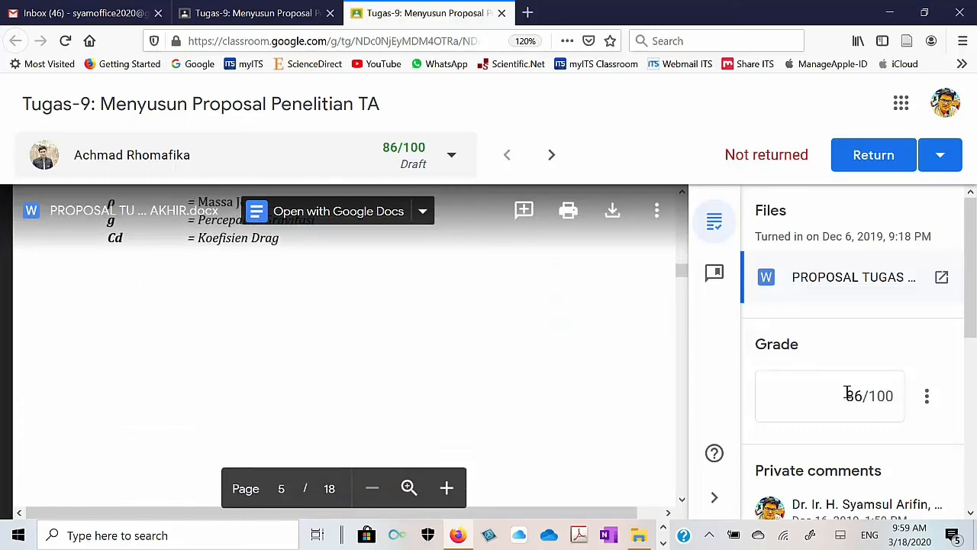
{"action": "scroll", "coordinate": [844, 389], "scroll_direction": "down", "scroll_amount": 4}
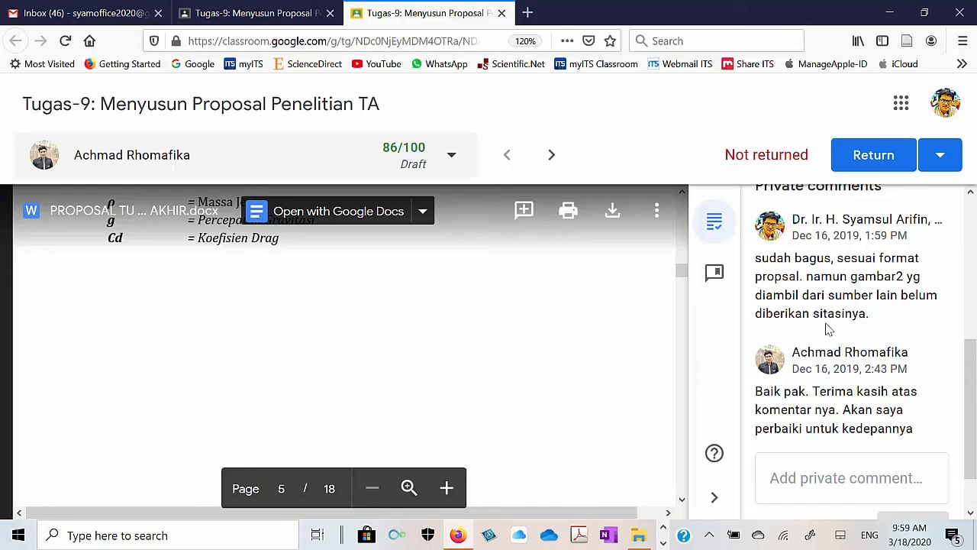
{"action": "key", "text": "Tab"}
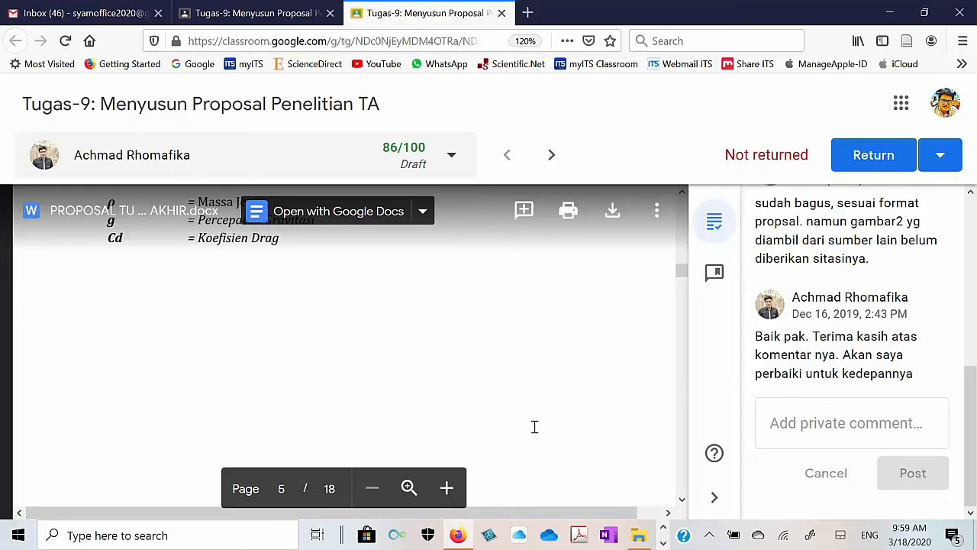
Step: Return the first student's graded Tugas-9 work and confirm it
{"action": "scroll", "coordinate": [537, 422], "scroll_direction": "up", "scroll_amount": 2}
{"action": "left_click", "coordinate": [869, 165]}
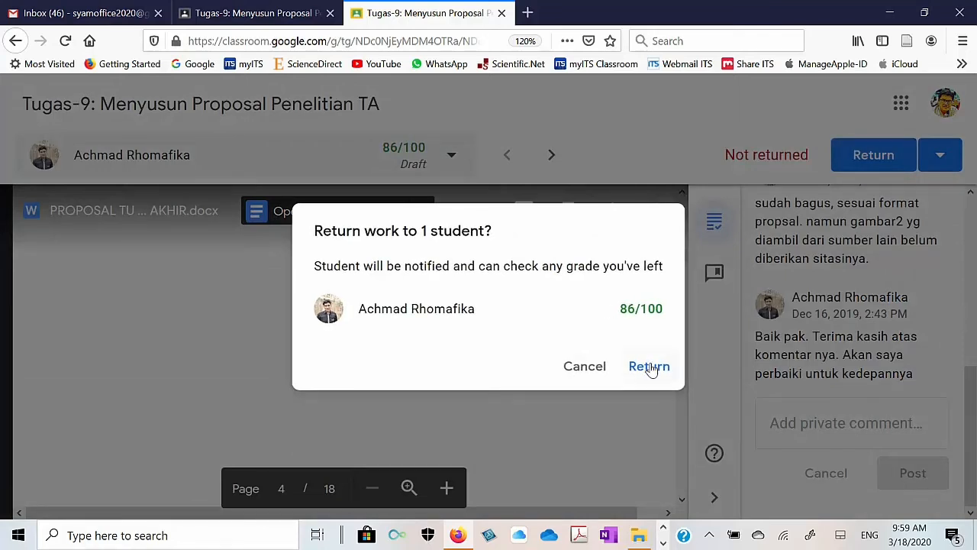
{"action": "left_click", "coordinate": [649, 367]}
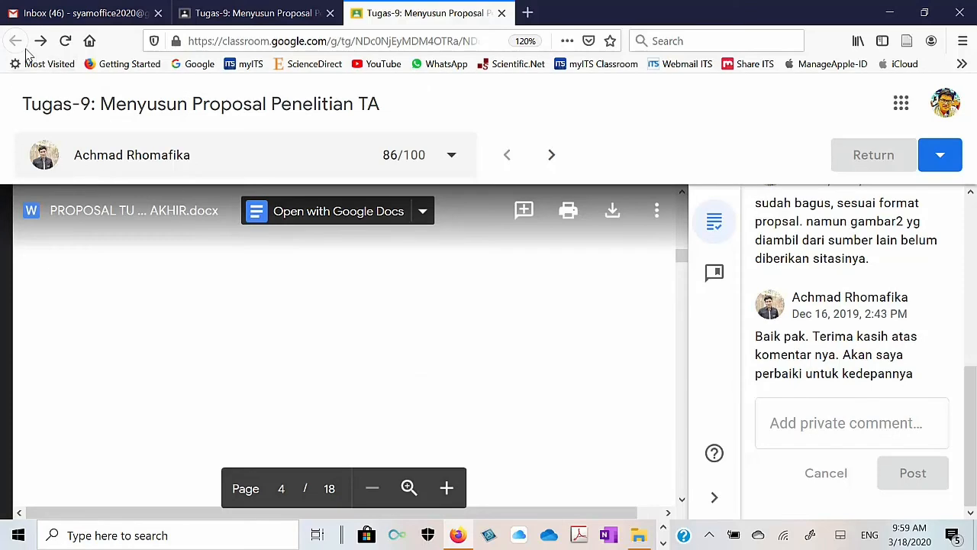
Step: Go back to the Tugas-9 assignment overview, check its instructions page, and return to the student work list
{"action": "left_click", "coordinate": [260, 13]}
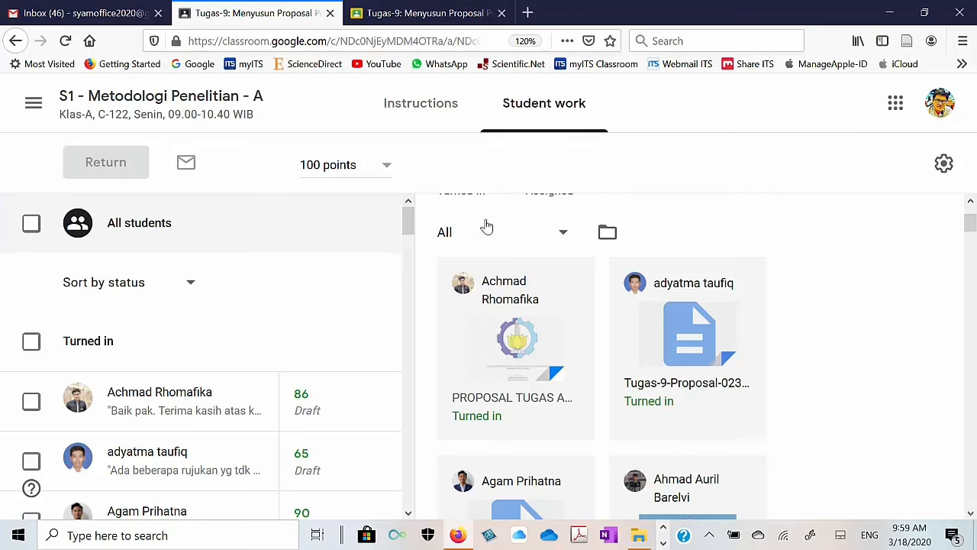
{"action": "left_click", "coordinate": [417, 118]}
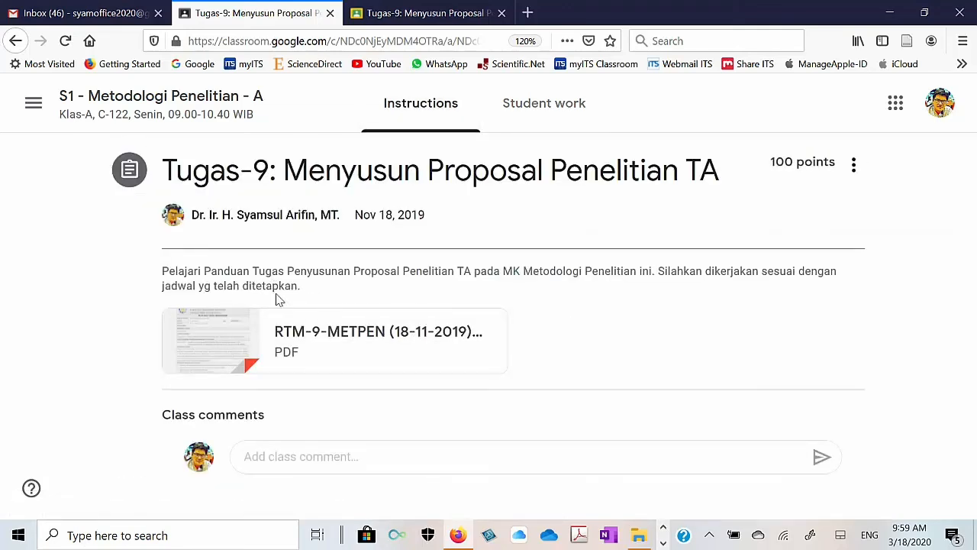
{"action": "left_click", "coordinate": [16, 41]}
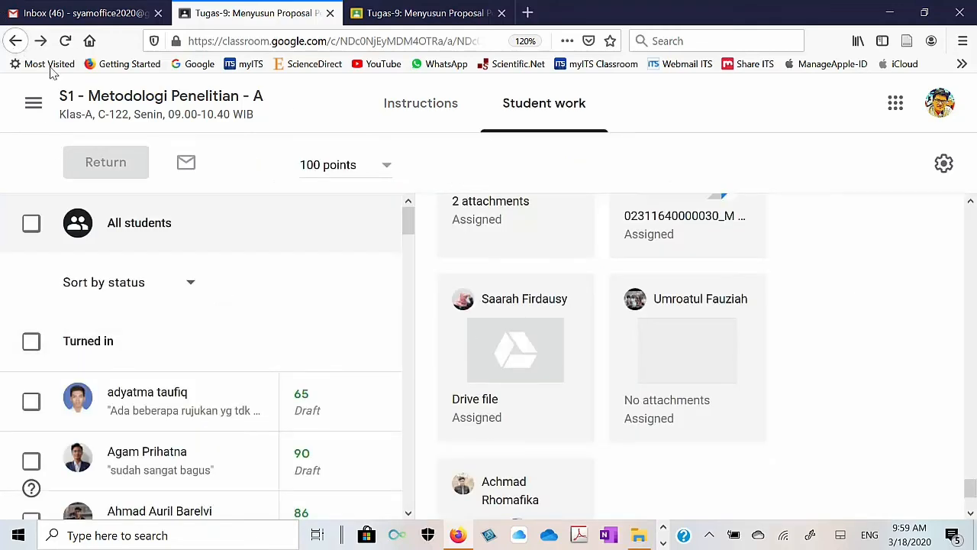
Step: Leave the Tugas-9 student work and look through the class's list of teachers and students
{"action": "left_click", "coordinate": [15, 40]}
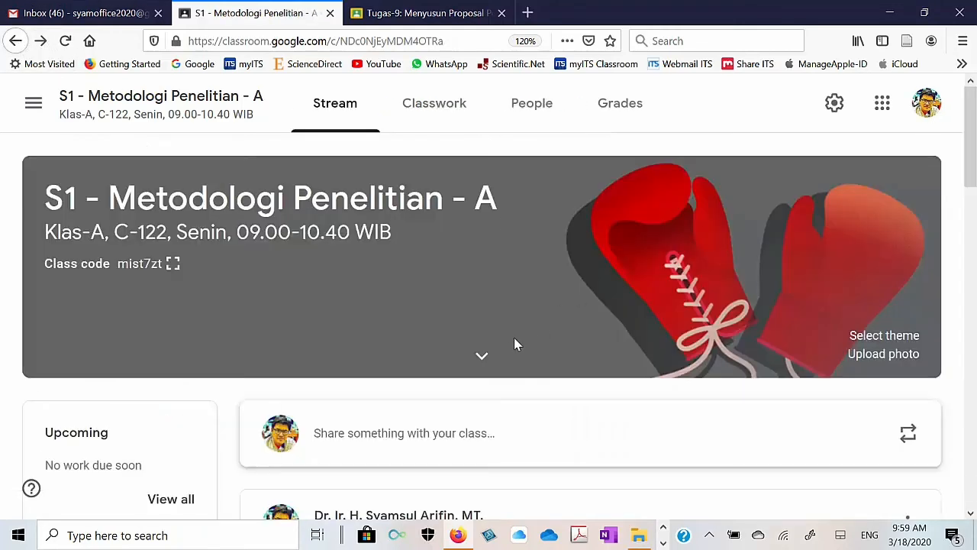
{"action": "left_click", "coordinate": [523, 107]}
{"action": "scroll", "coordinate": [423, 296], "scroll_direction": "down", "scroll_amount": 3}
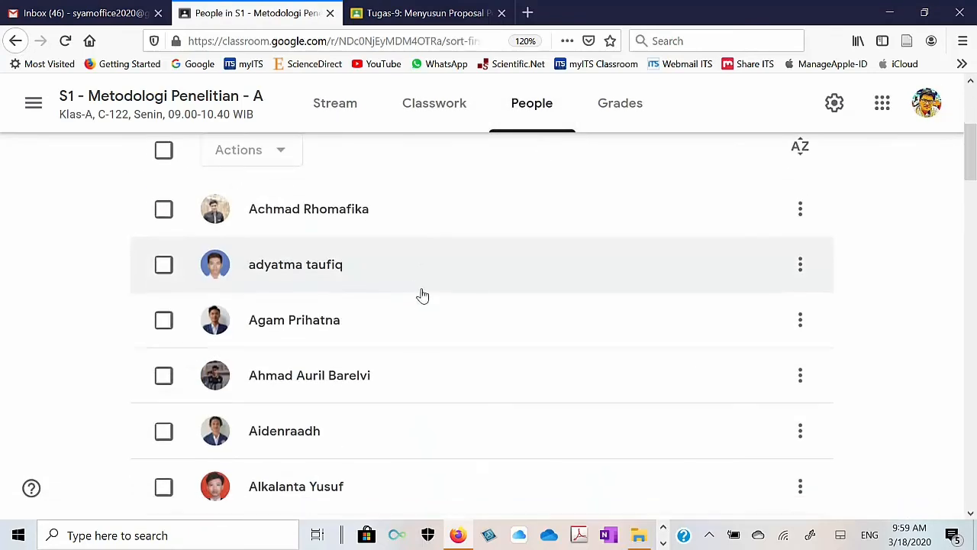
{"action": "scroll", "coordinate": [424, 296], "scroll_direction": "down", "scroll_amount": 8}
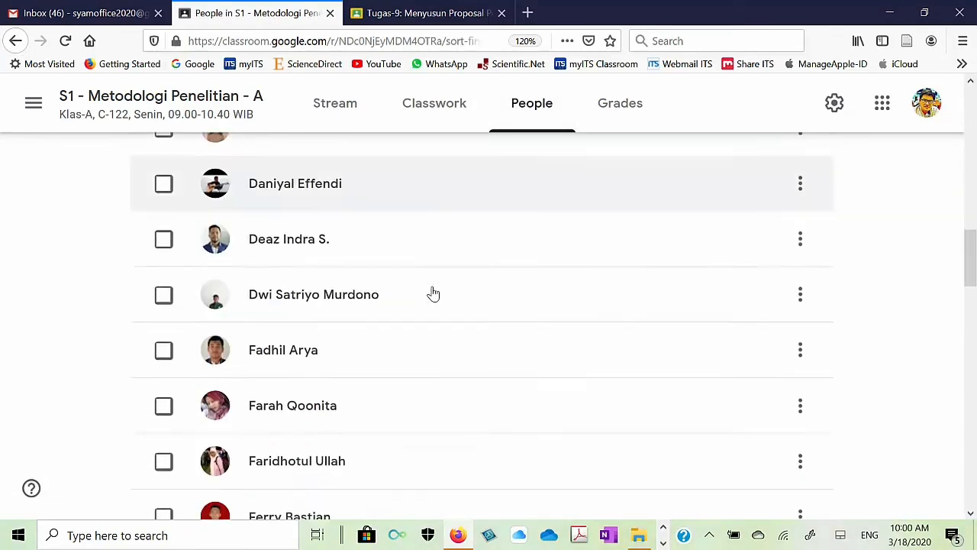
{"action": "scroll", "coordinate": [433, 294], "scroll_direction": "down", "scroll_amount": 15}
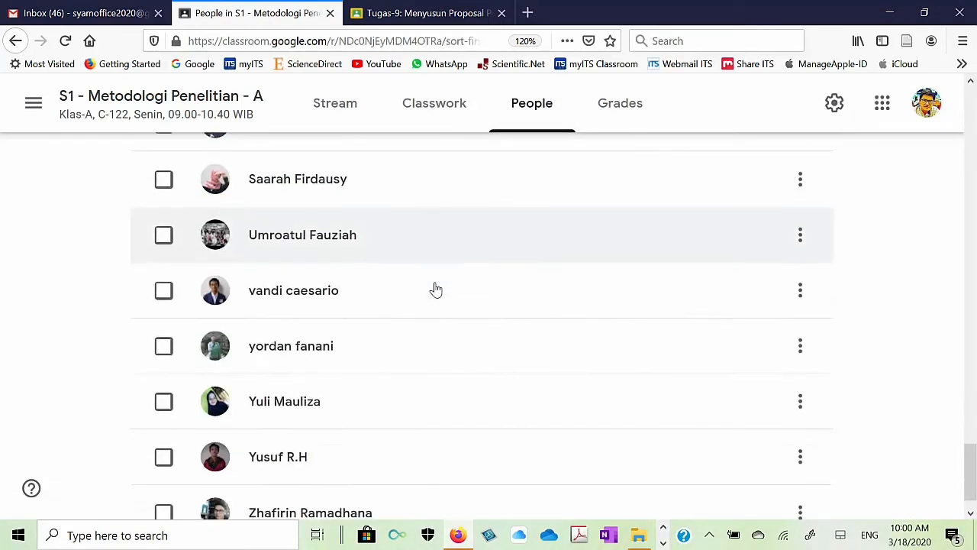
{"action": "scroll", "coordinate": [436, 288], "scroll_direction": "up", "scroll_amount": 20}
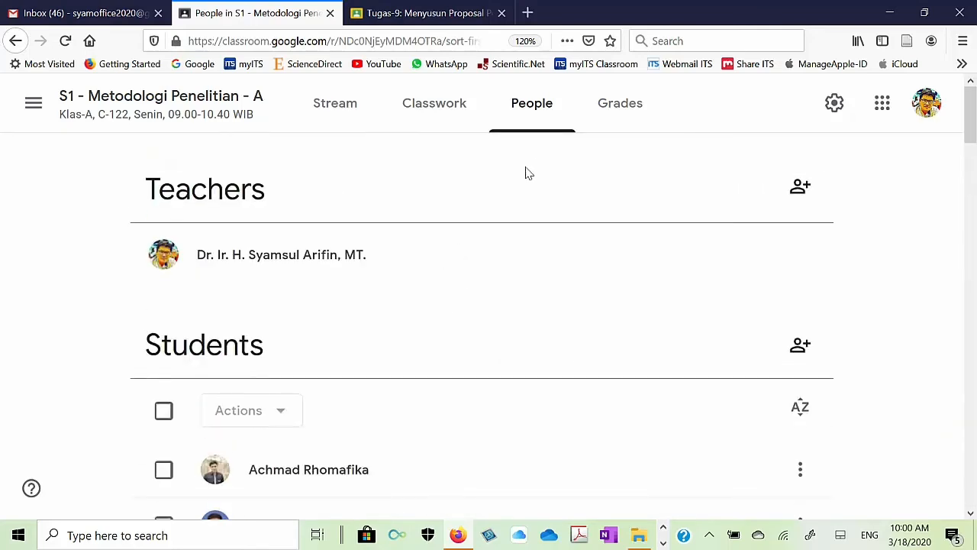
Step: Open the class gradebook and look through every student's grades for the two Tugas-9 assignments
{"action": "left_click", "coordinate": [616, 113]}
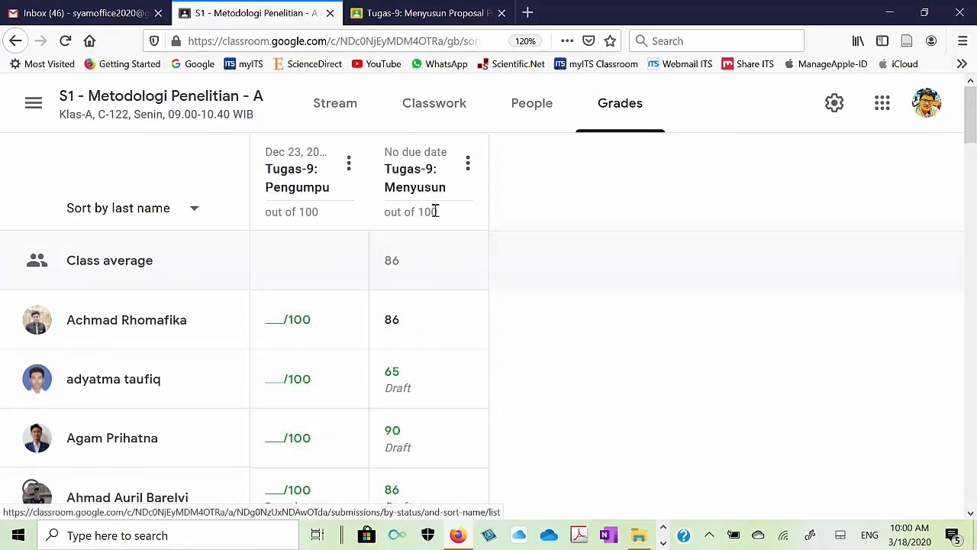
{"action": "scroll", "coordinate": [429, 432], "scroll_direction": "down", "scroll_amount": 10}
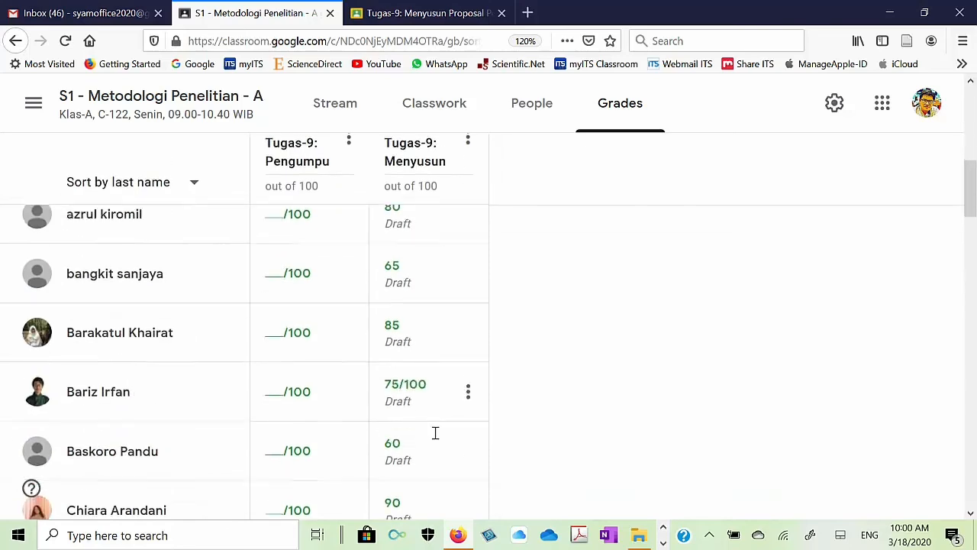
{"action": "scroll", "coordinate": [435, 430], "scroll_direction": "down", "scroll_amount": 15}
{"action": "scroll", "coordinate": [447, 419], "scroll_direction": "up", "scroll_amount": 20}
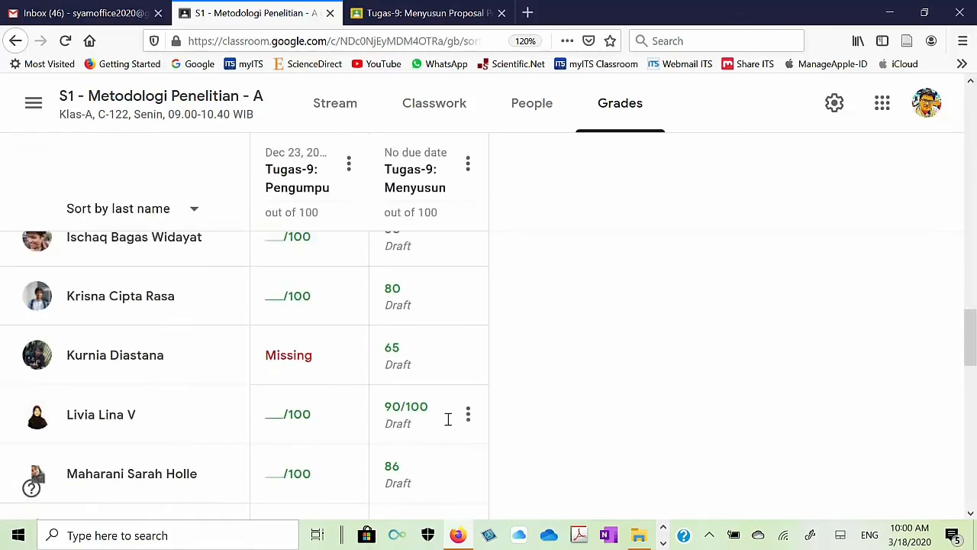
{"action": "scroll", "coordinate": [450, 409], "scroll_direction": "up", "scroll_amount": 3}
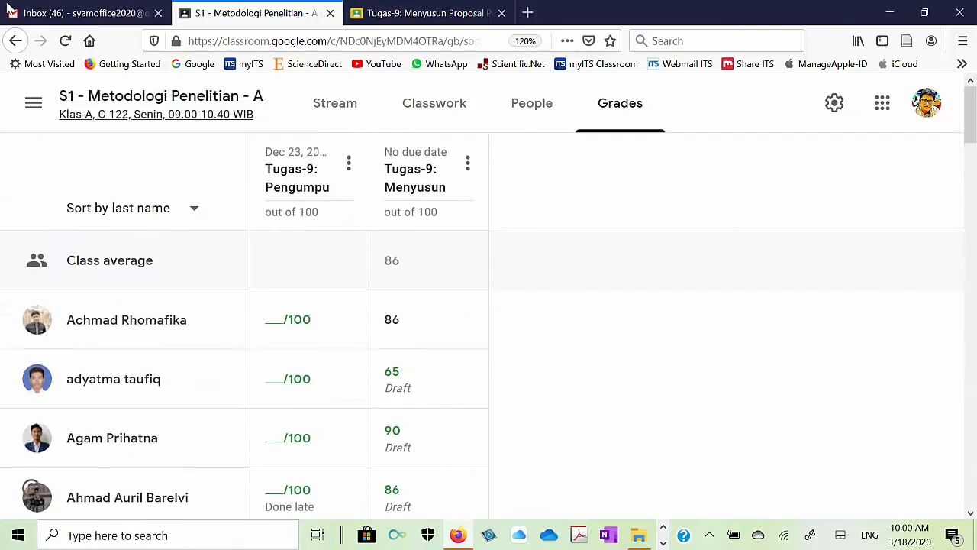
Step: Return to the class stream and read the important announcement about missing Tugas-9 submissions and its class comments
{"action": "left_click", "coordinate": [12, 43]}
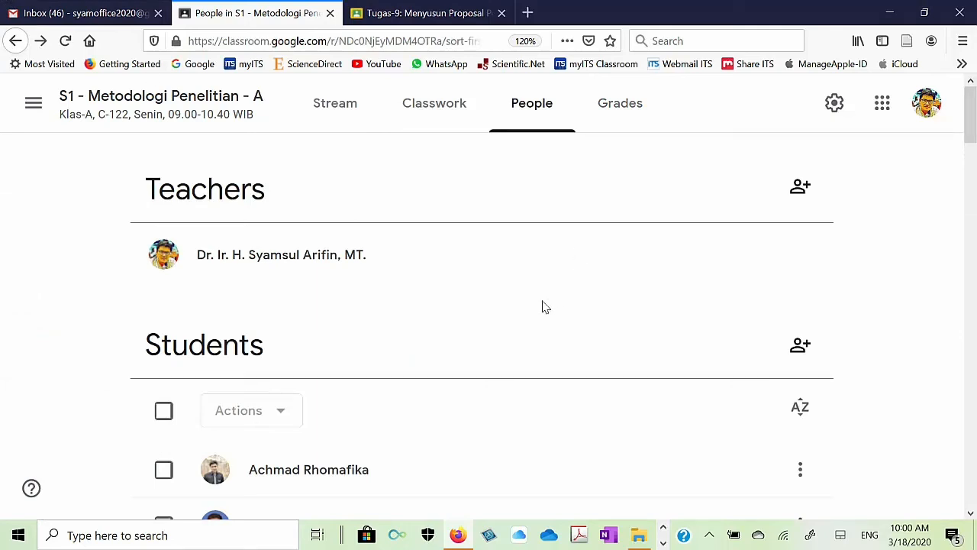
{"action": "left_click", "coordinate": [149, 104]}
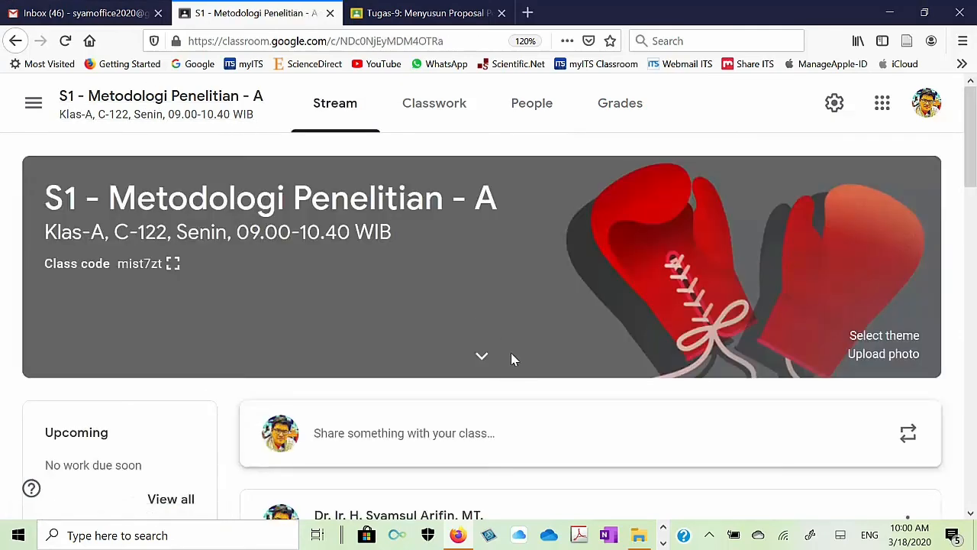
{"action": "scroll", "coordinate": [513, 360], "scroll_direction": "down", "scroll_amount": 3}
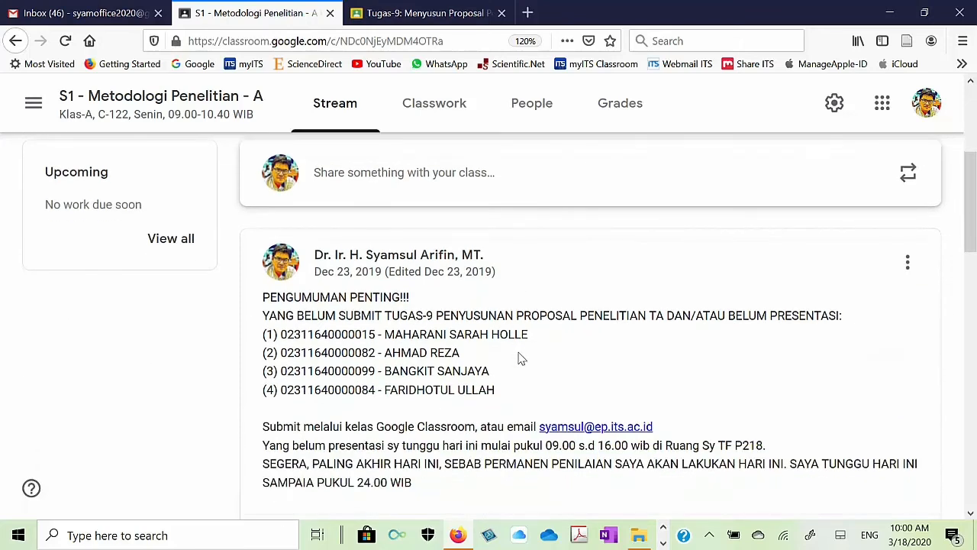
{"action": "scroll", "coordinate": [525, 354], "scroll_direction": "down", "scroll_amount": 2}
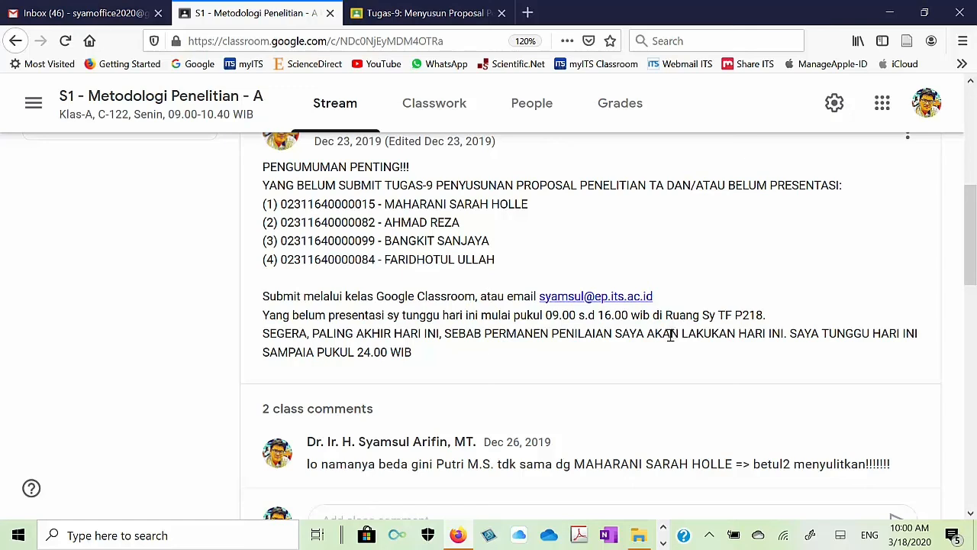
{"action": "scroll", "coordinate": [671, 336], "scroll_direction": "up", "scroll_amount": 4}
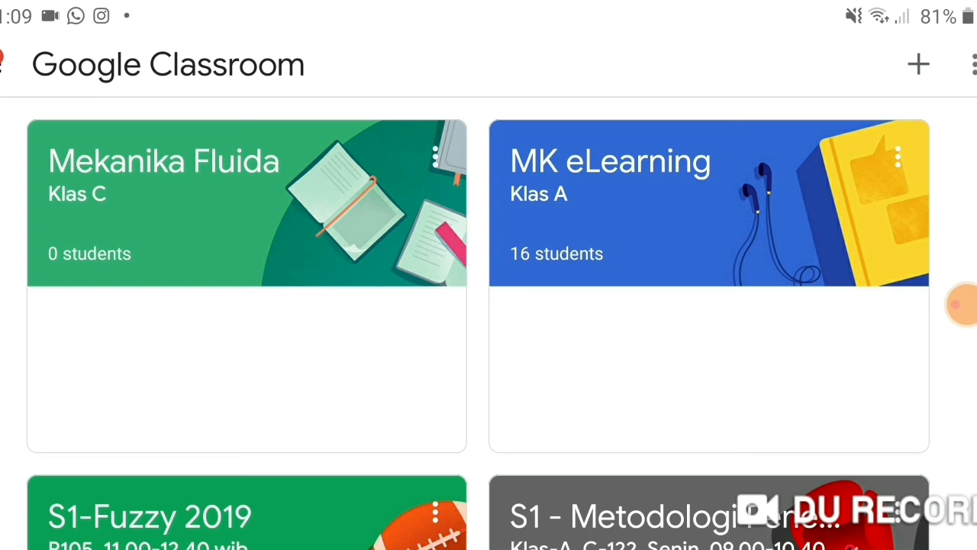
Step: Switch to the Google Classroom mobile app, open the Mekanika Fluida class and look through its stream
{"action": "scroll", "coordinate": [478, 321], "scroll_direction": "up", "scroll_amount": 1}
{"action": "scroll", "coordinate": [478, 323], "scroll_direction": "down", "scroll_amount": 1}
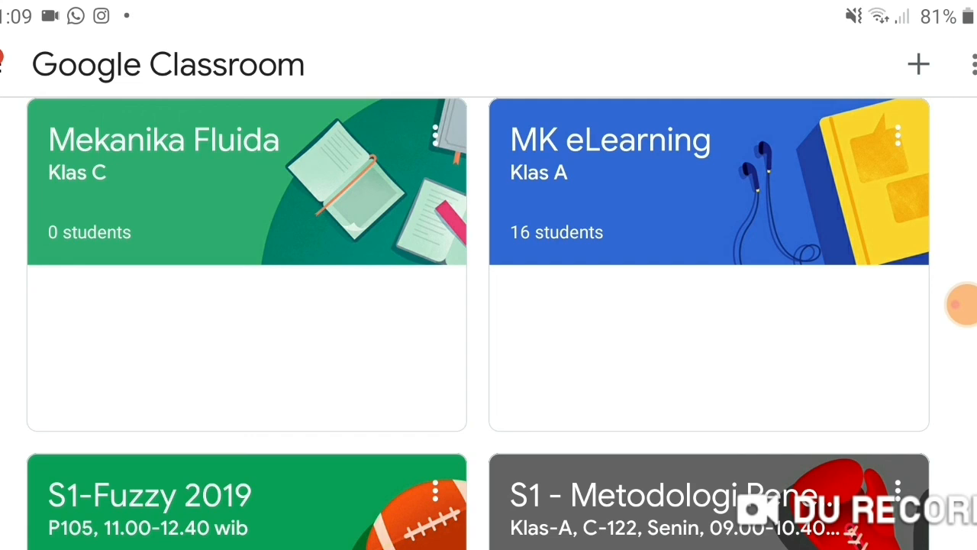
{"action": "left_click", "coordinate": [229, 183]}
{"action": "scroll", "coordinate": [477, 274], "scroll_direction": "down", "scroll_amount": 5}
{"action": "scroll", "coordinate": [456, 301], "scroll_direction": "up", "scroll_amount": 5}
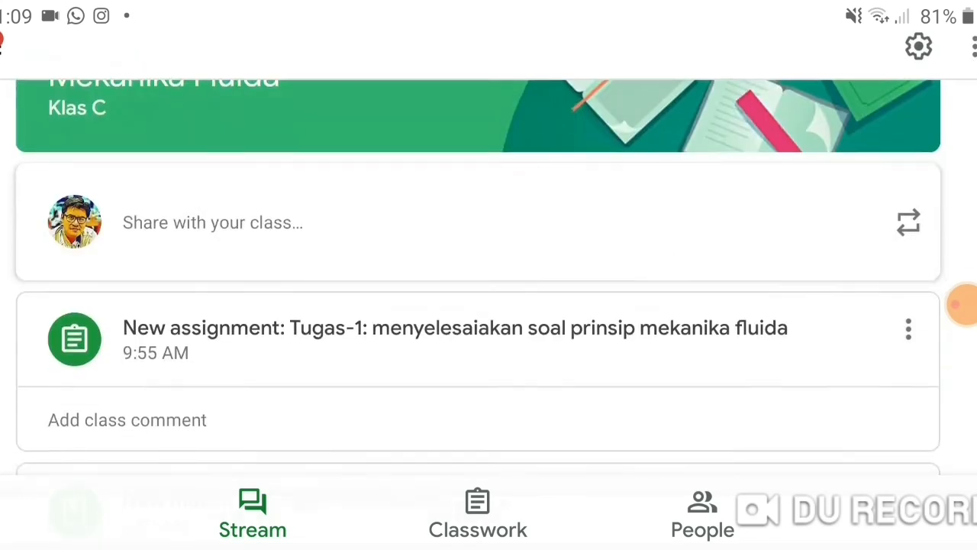
{"action": "scroll", "coordinate": [477, 285], "scroll_direction": "up", "scroll_amount": 1}
{"action": "scroll", "coordinate": [478, 286], "scroll_direction": "down", "scroll_amount": 2}
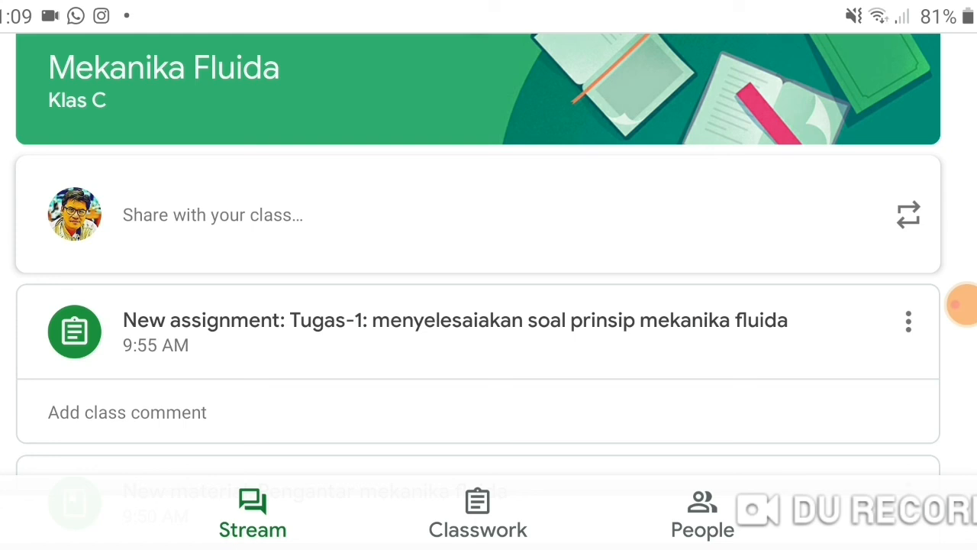
Step: View the Pengantar mekanika fluida material in the Mekanika Fluida classwork, and go back to the class list
{"action": "left_click", "coordinate": [478, 513]}
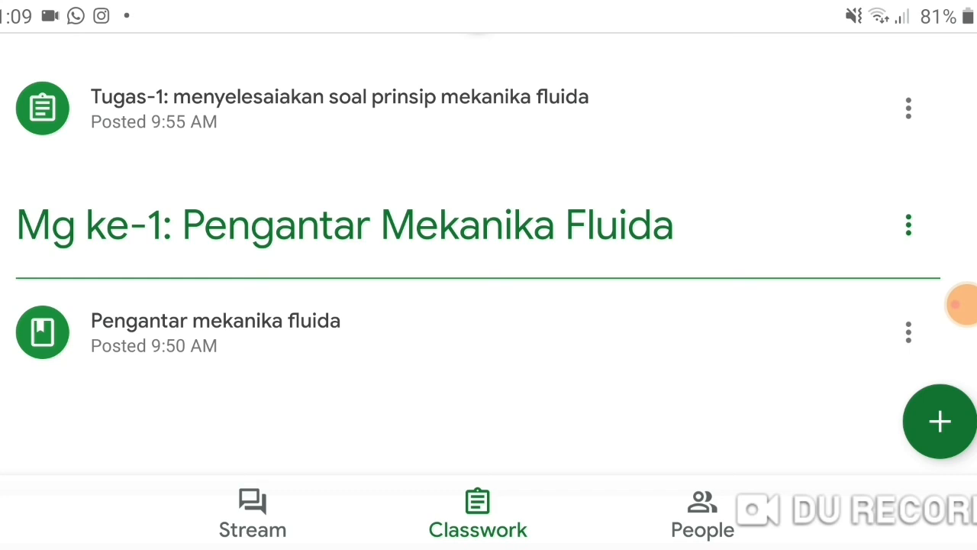
{"action": "left_click", "coordinate": [215, 328]}
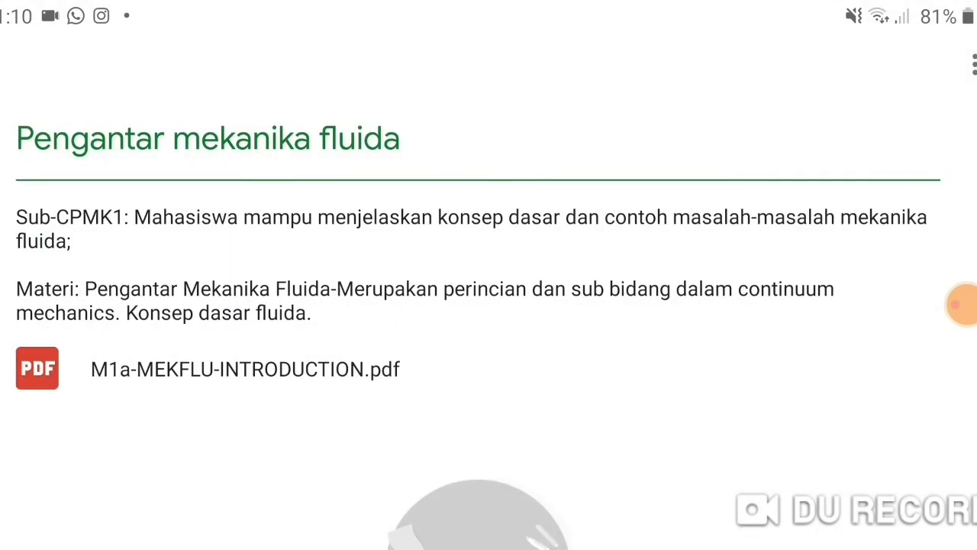
{"action": "key", "text": "Escape"}
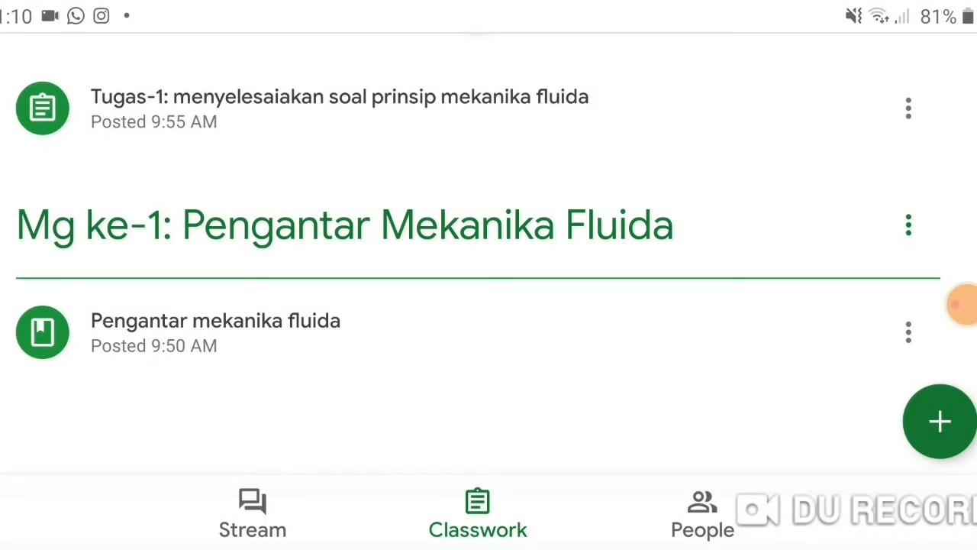
{"action": "key", "text": "Escape"}
Step: Open the S1 - Metodologi Penelitian - A class and browse its stream and classwork down to the Tugas-9 assignments
{"action": "scroll", "coordinate": [479, 279], "scroll_direction": "down", "scroll_amount": 3}
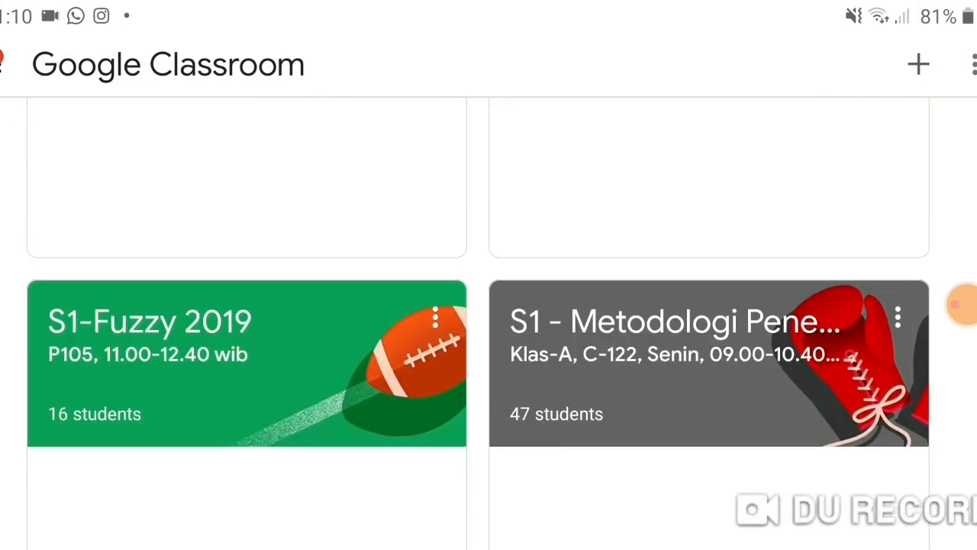
{"action": "left_click", "coordinate": [708, 363]}
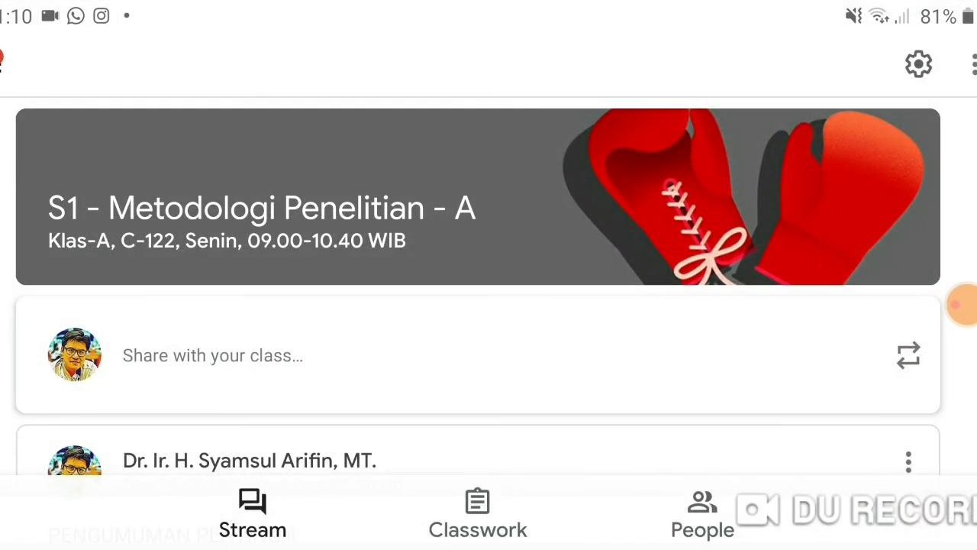
{"action": "scroll", "coordinate": [489, 355], "scroll_direction": "down", "scroll_amount": 3}
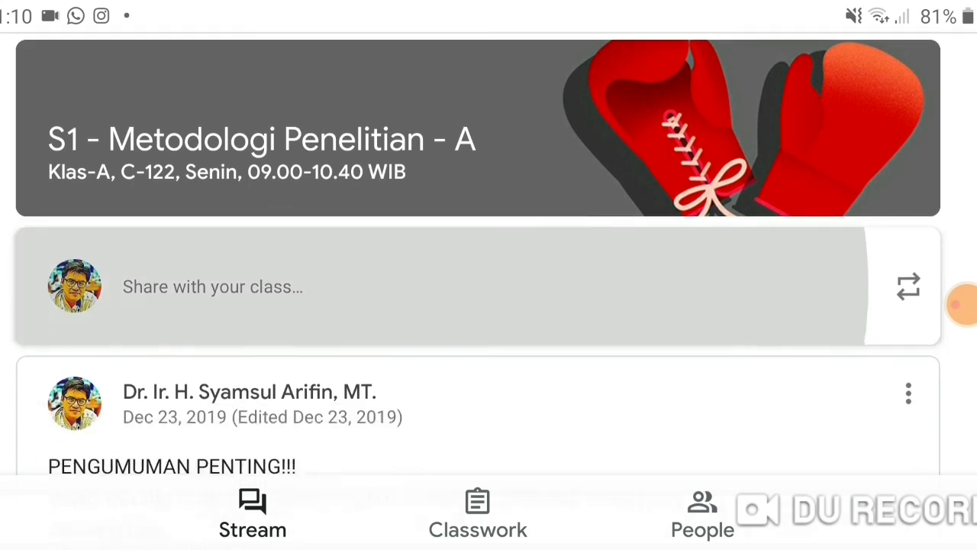
{"action": "scroll", "coordinate": [488, 305], "scroll_direction": "up", "scroll_amount": 3}
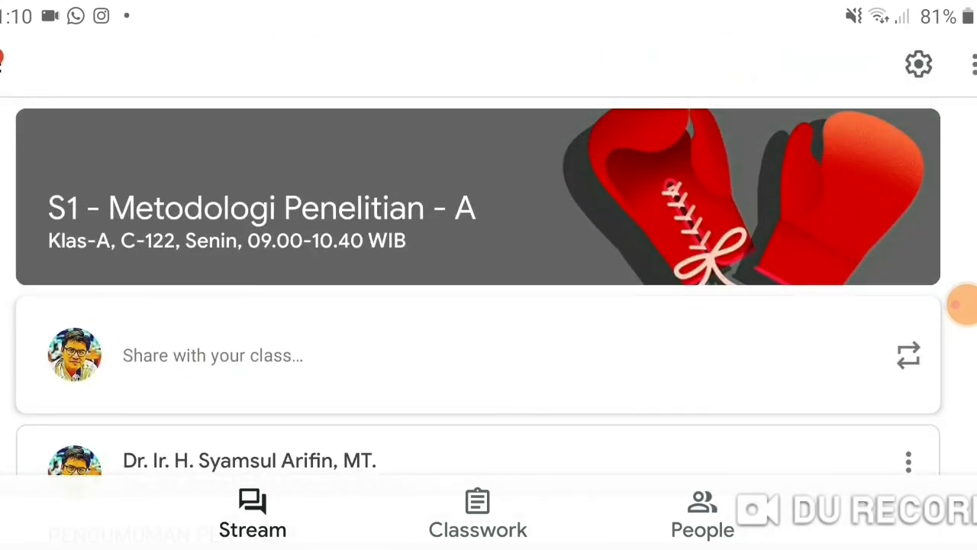
{"action": "left_click", "coordinate": [477, 513]}
{"action": "scroll", "coordinate": [488, 305], "scroll_direction": "down", "scroll_amount": 10}
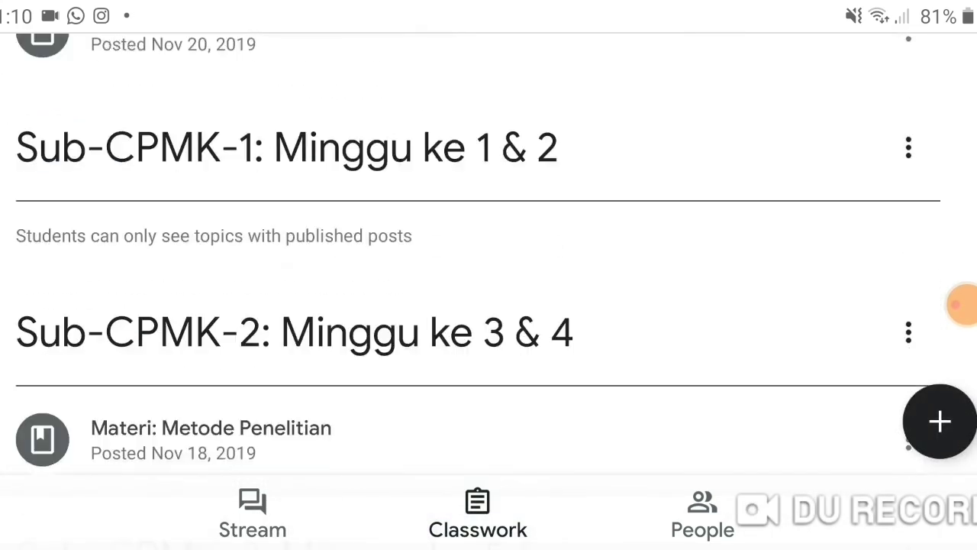
{"action": "scroll", "coordinate": [489, 305], "scroll_direction": "down", "scroll_amount": 10}
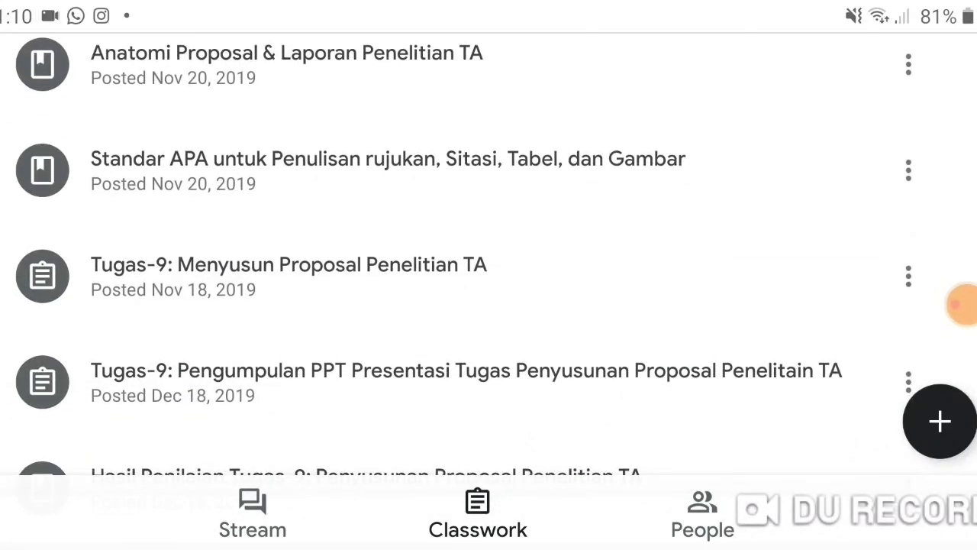
Step: Check a student's attachments and private comments in Tugas-9: Menyusun Proposal Penelitian TA, and go back to the class list
{"action": "left_click", "coordinate": [288, 275]}
{"action": "scroll", "coordinate": [726, 351], "scroll_direction": "down", "scroll_amount": 3}
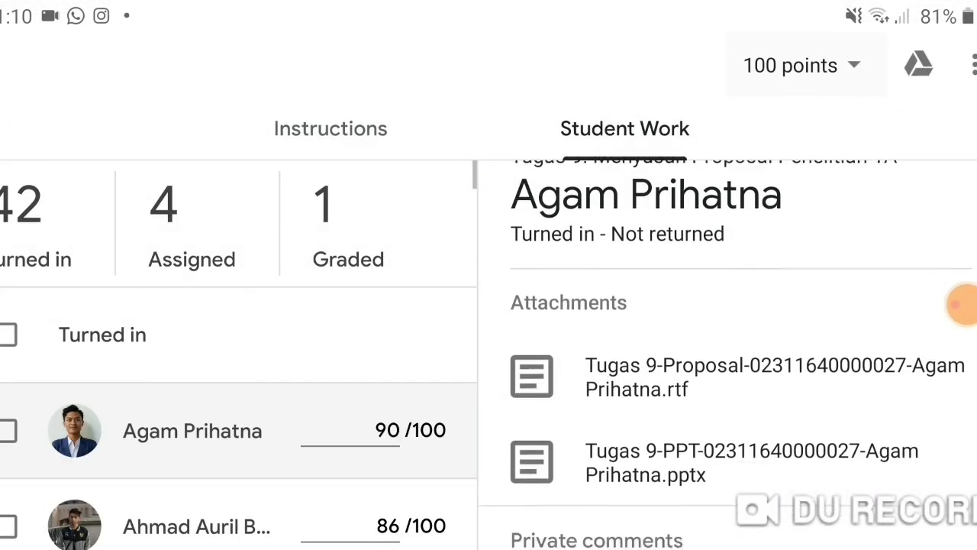
{"action": "scroll", "coordinate": [727, 351], "scroll_direction": "down", "scroll_amount": 1}
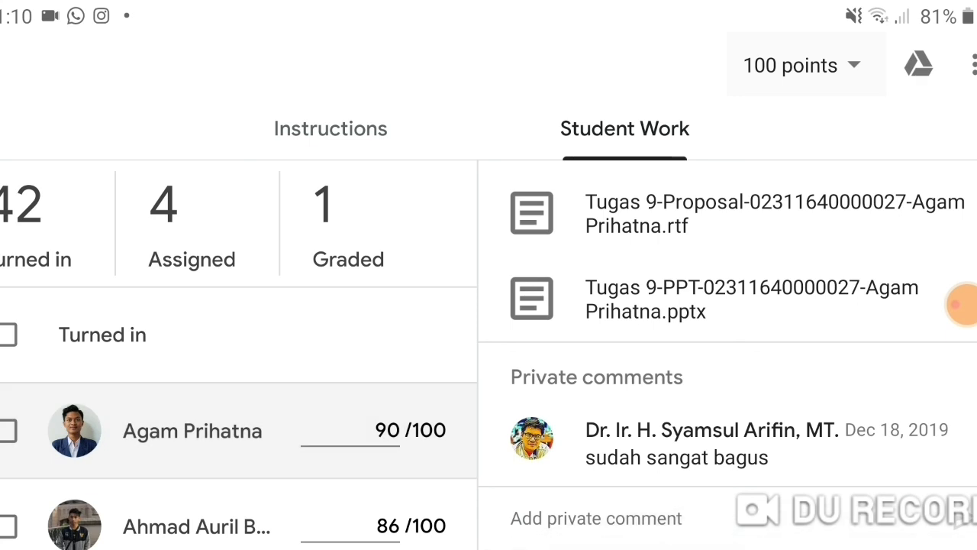
{"action": "key", "text": "Escape"}
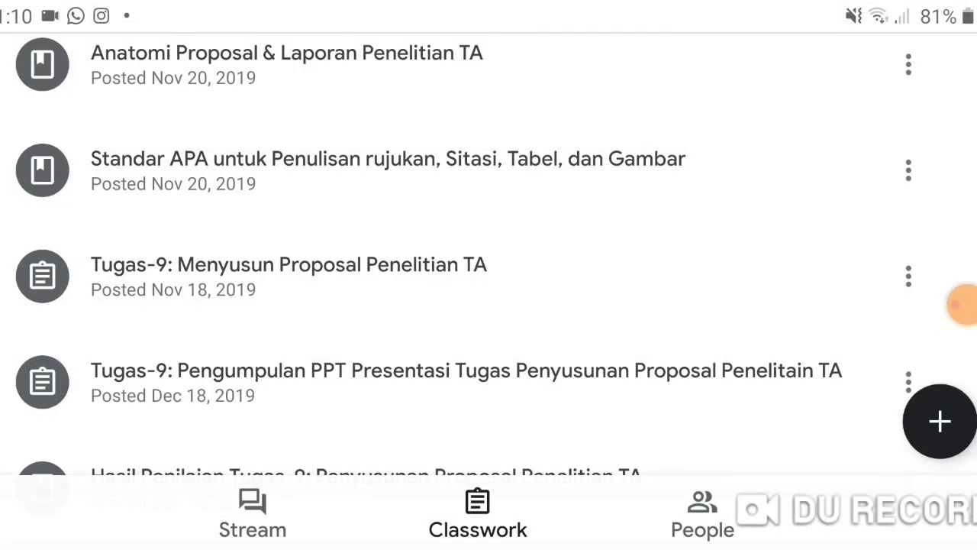
{"action": "key", "text": "Escape"}
{"action": "scroll", "coordinate": [489, 305], "scroll_direction": "up", "scroll_amount": 3}
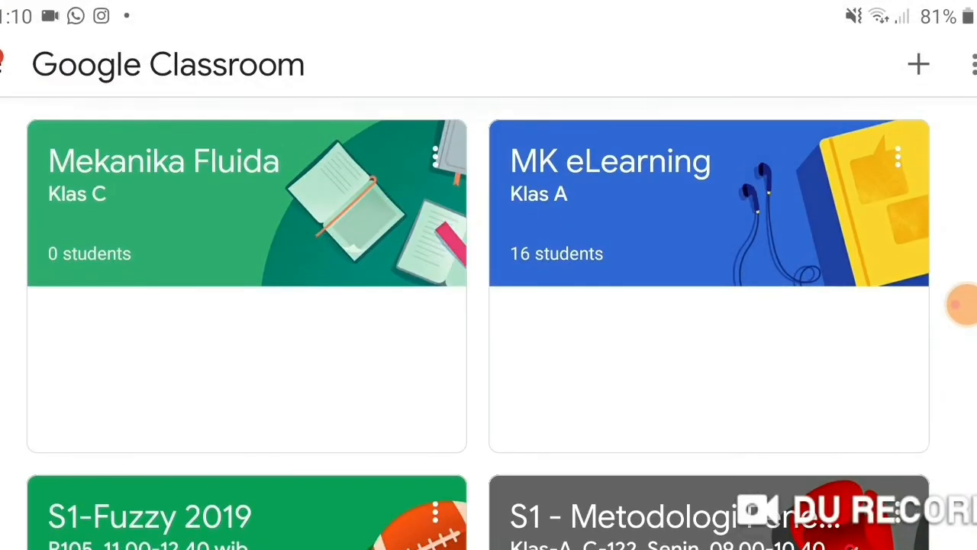